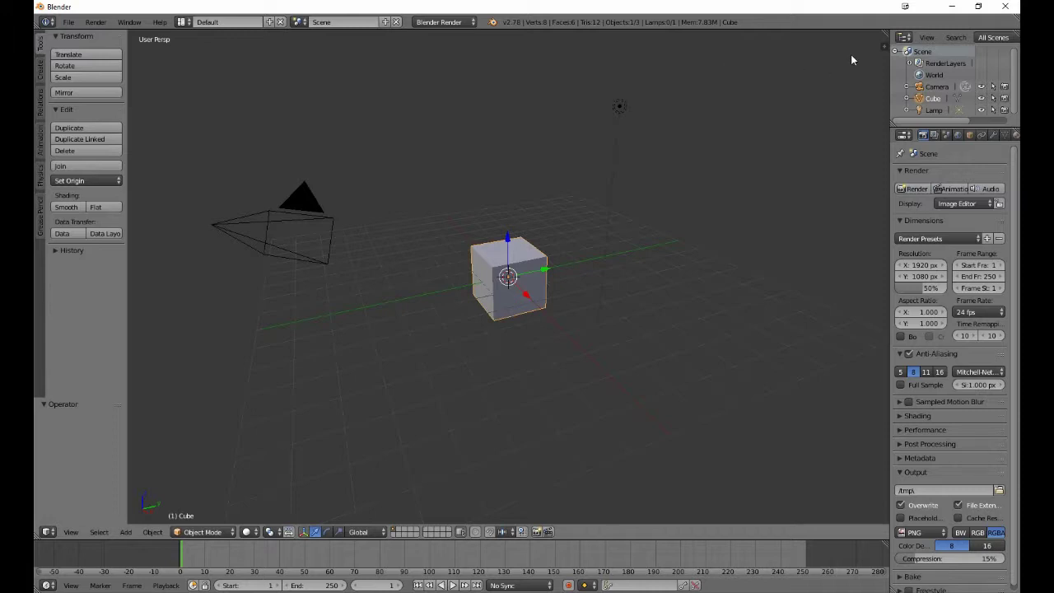
# Start the Screencast Keys display and enable Backface Culling in the 3D view's shading settings.
pyautogui.click(884, 46)
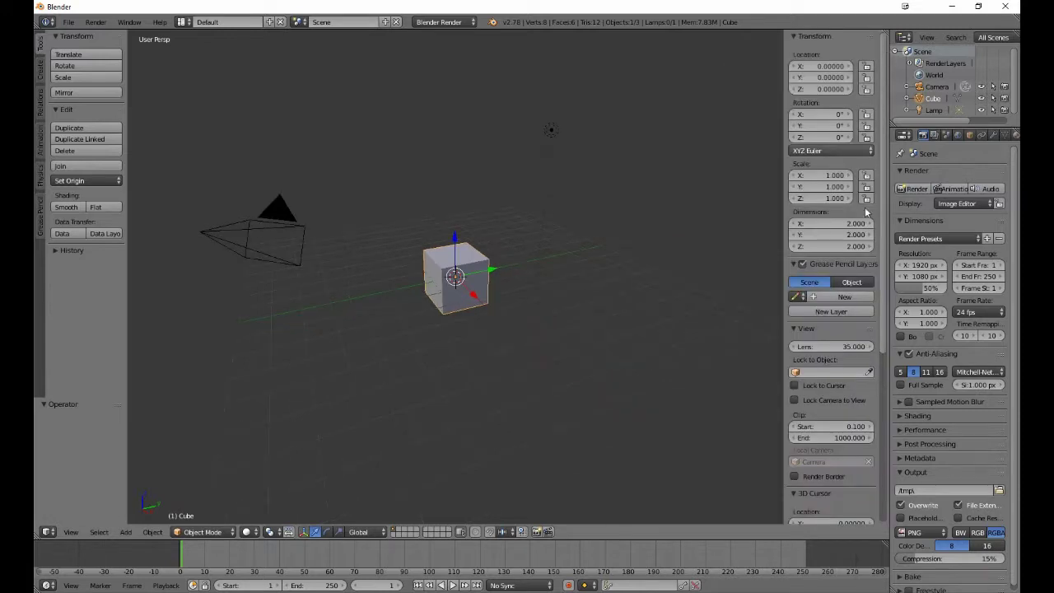
pyautogui.scroll(-8, 846, 415)
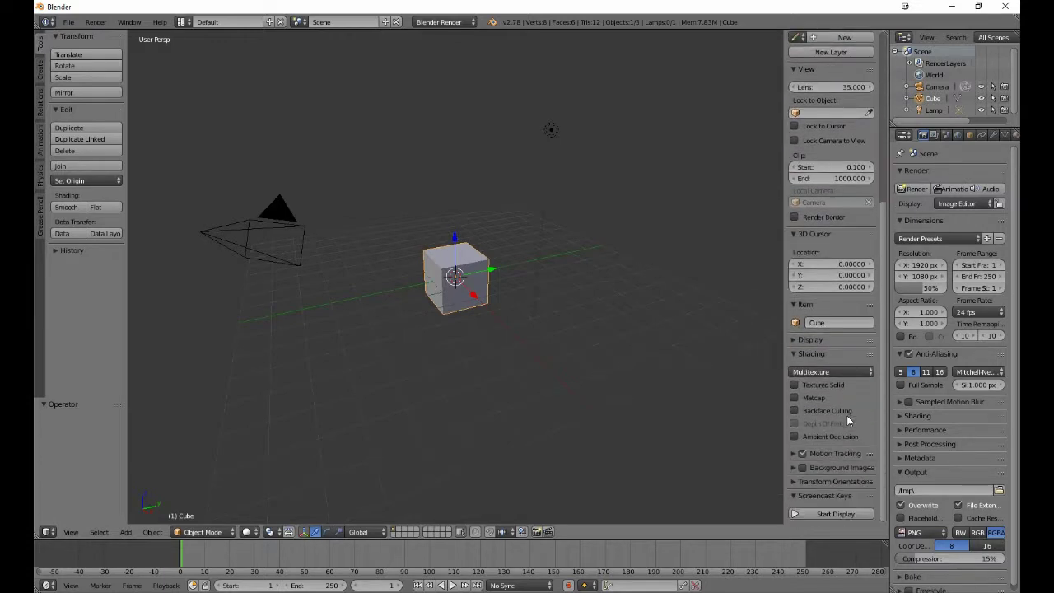
pyautogui.click(815, 515)
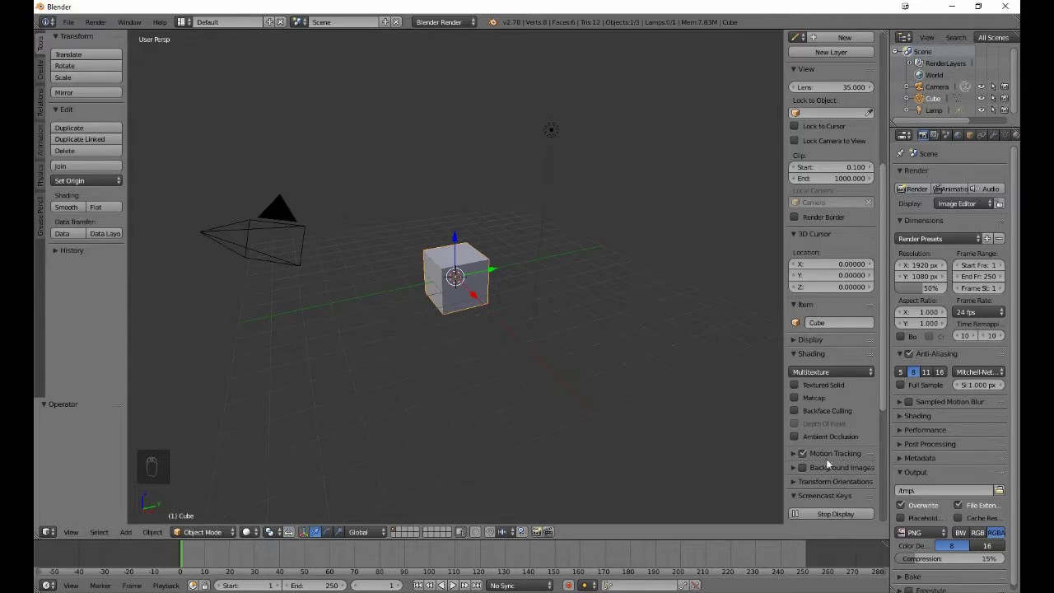
pyautogui.click(795, 495)
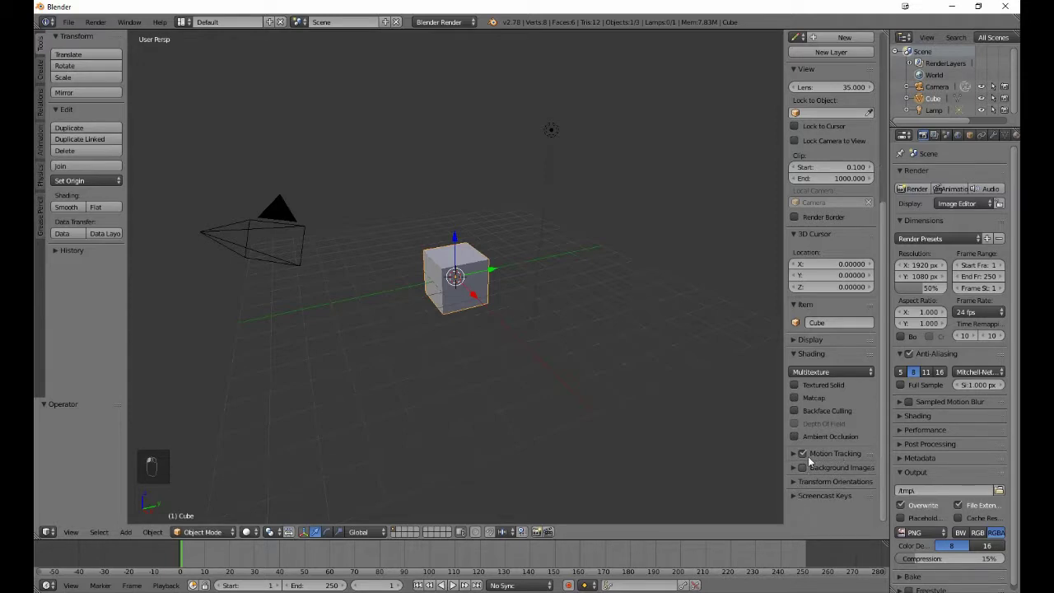
pyautogui.click(795, 415)
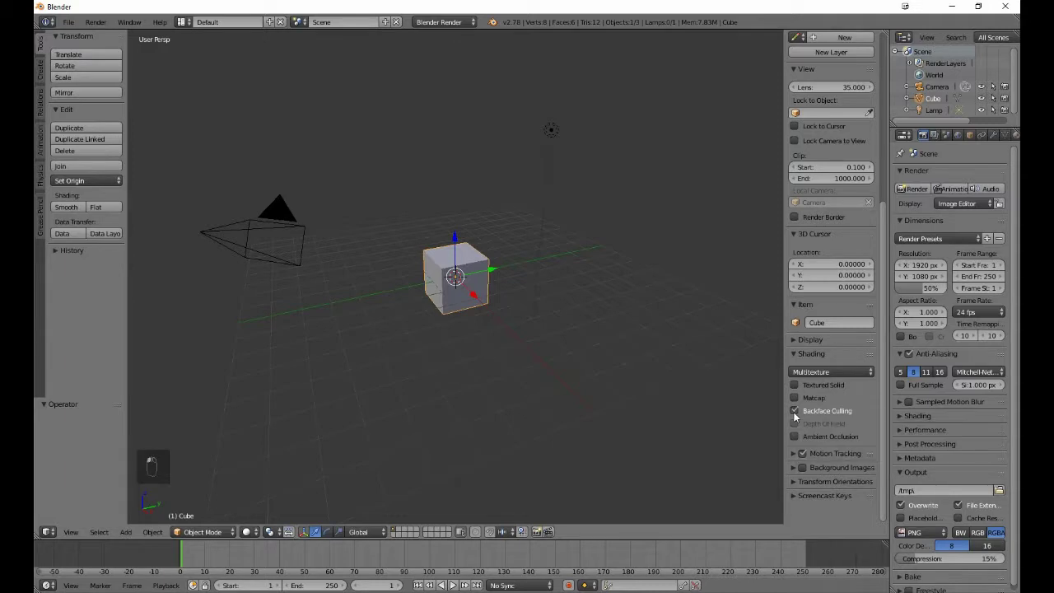
# Enable background images and load CoilRing Reference.png from the BeginningBlend\CoilRing\Reference folder.
pyautogui.click(795, 466)
pyautogui.click(830, 486)
pyautogui.scroll(-3, 823, 492)
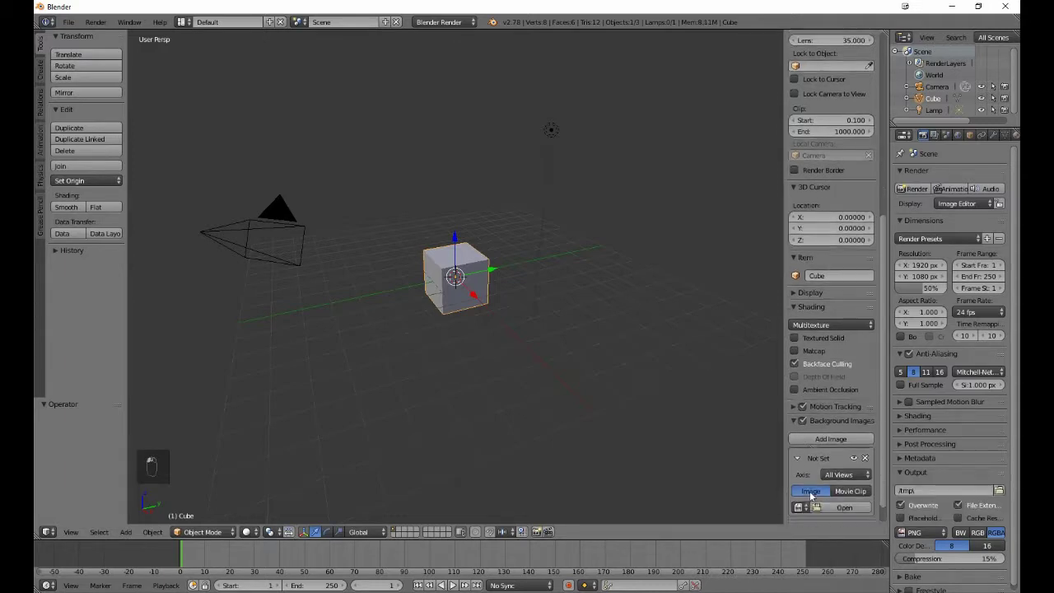
pyautogui.click(831, 484)
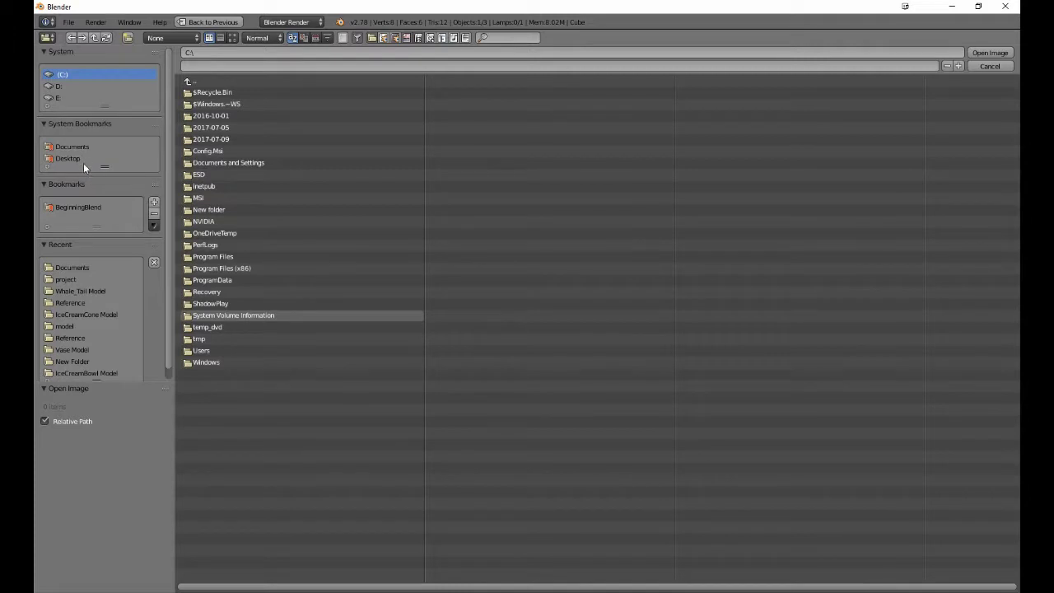
pyautogui.click(78, 207)
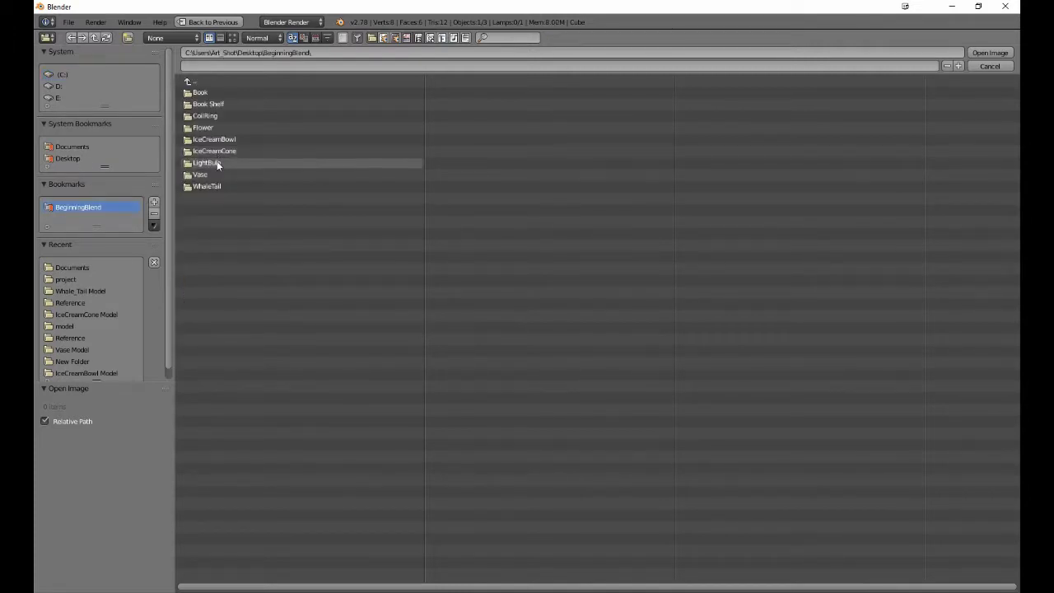
pyautogui.click(217, 116)
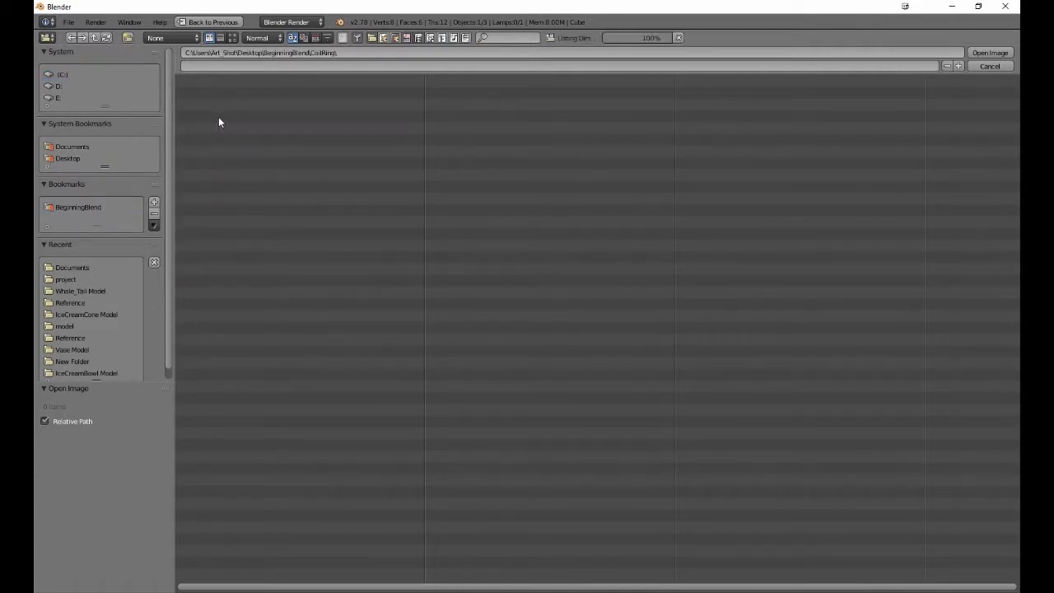
pyautogui.click(224, 108)
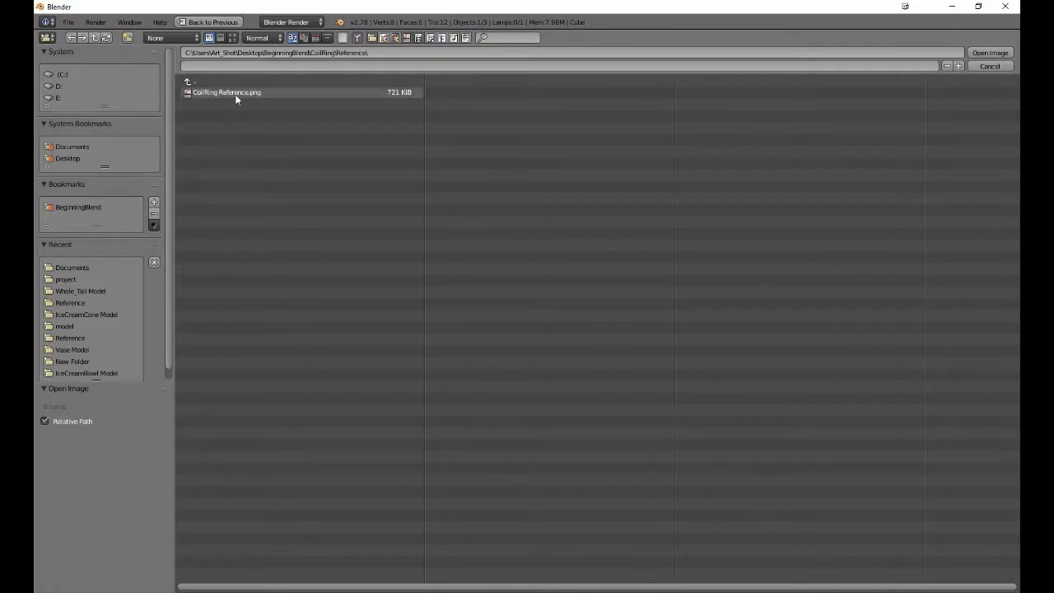
pyautogui.doubleClick(237, 95)
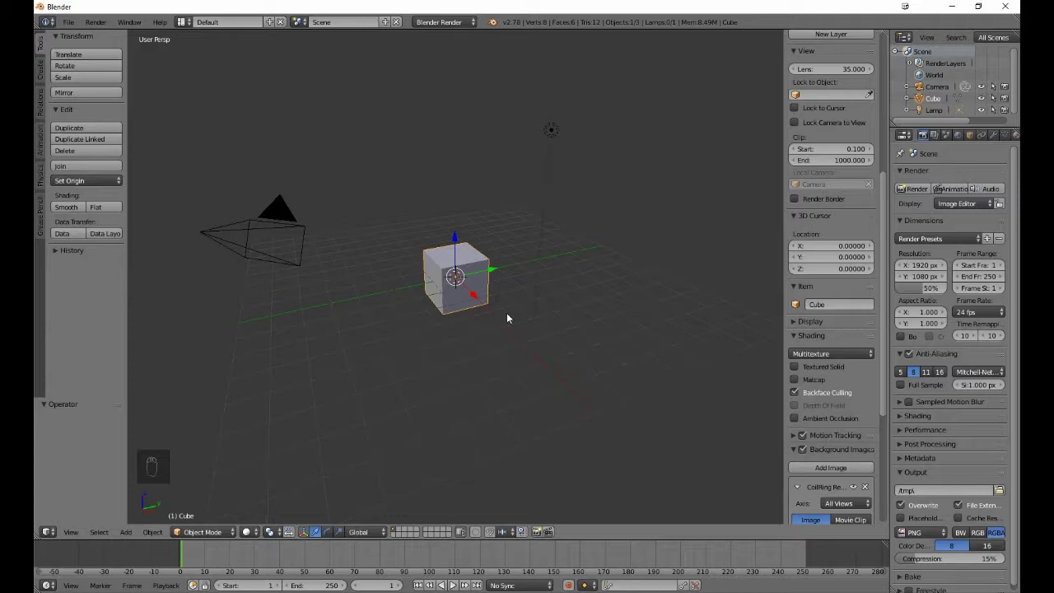
# Show the reference image in the orthographic right view and delete the default cube.
pyautogui.press('KP_5')
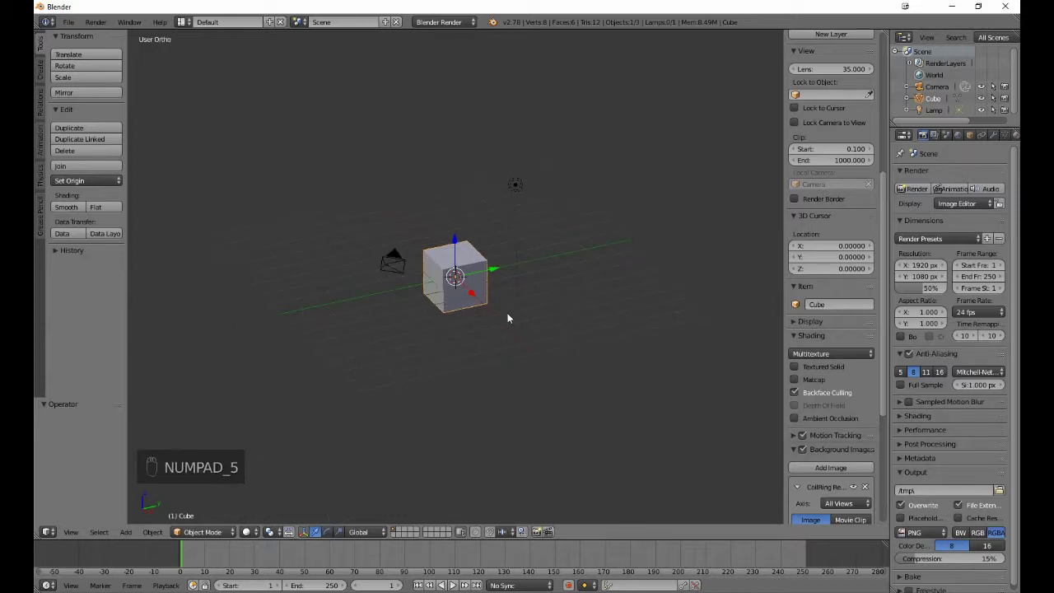
pyautogui.press('KP_3')
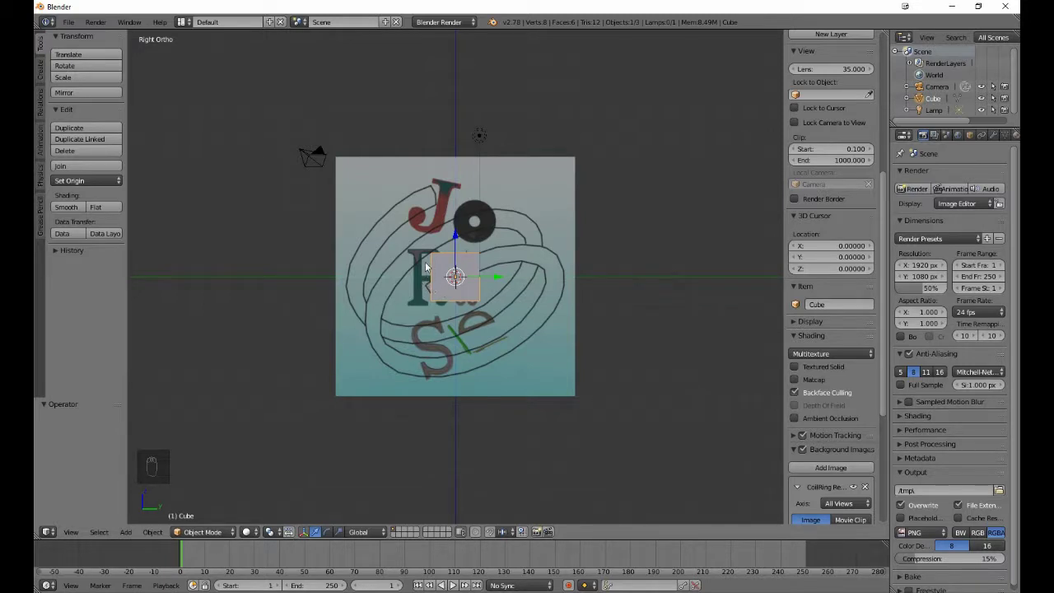
pyautogui.press('x')
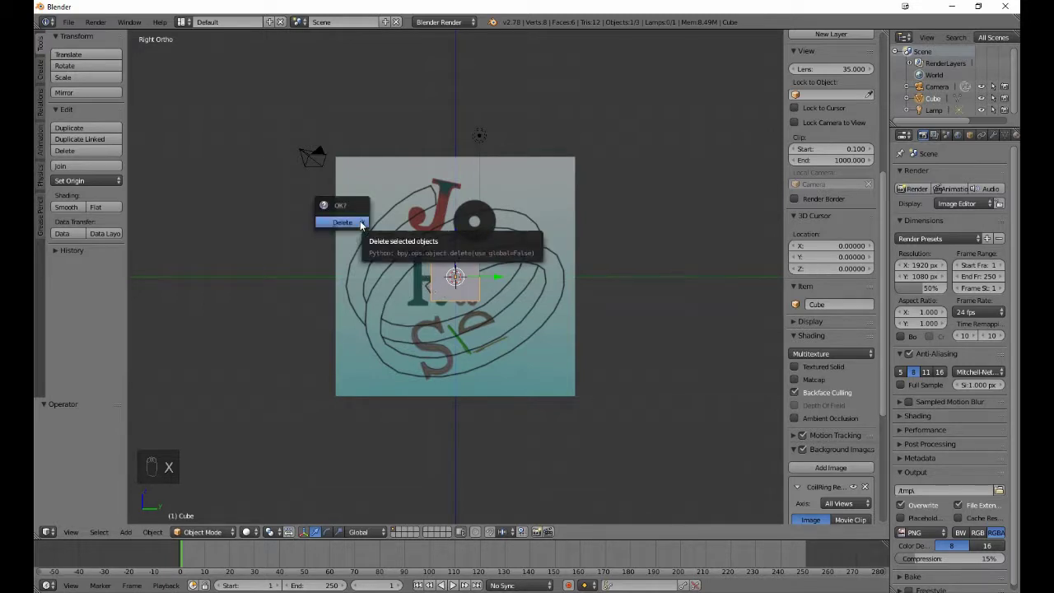
pyautogui.click(359, 223)
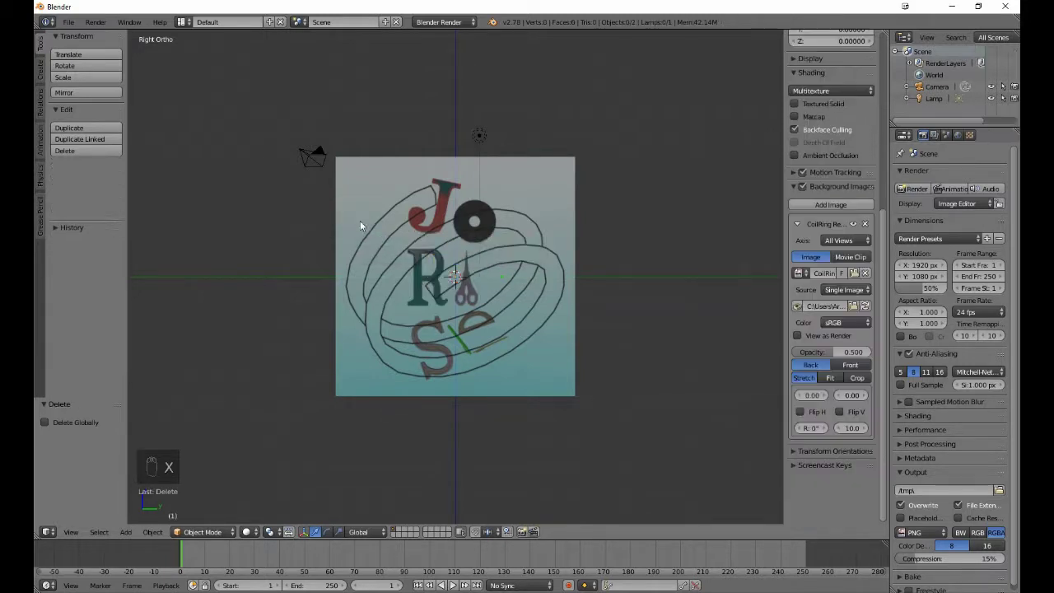
# Add a torus mesh at the origin and set its major segments to 24.
pyautogui.click(39, 72)
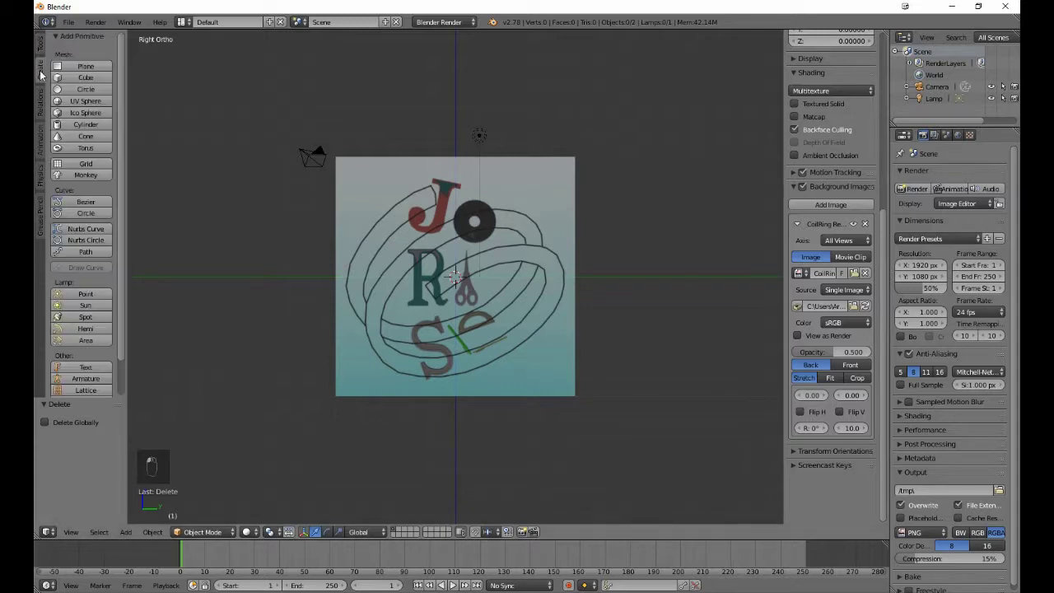
pyautogui.click(83, 148)
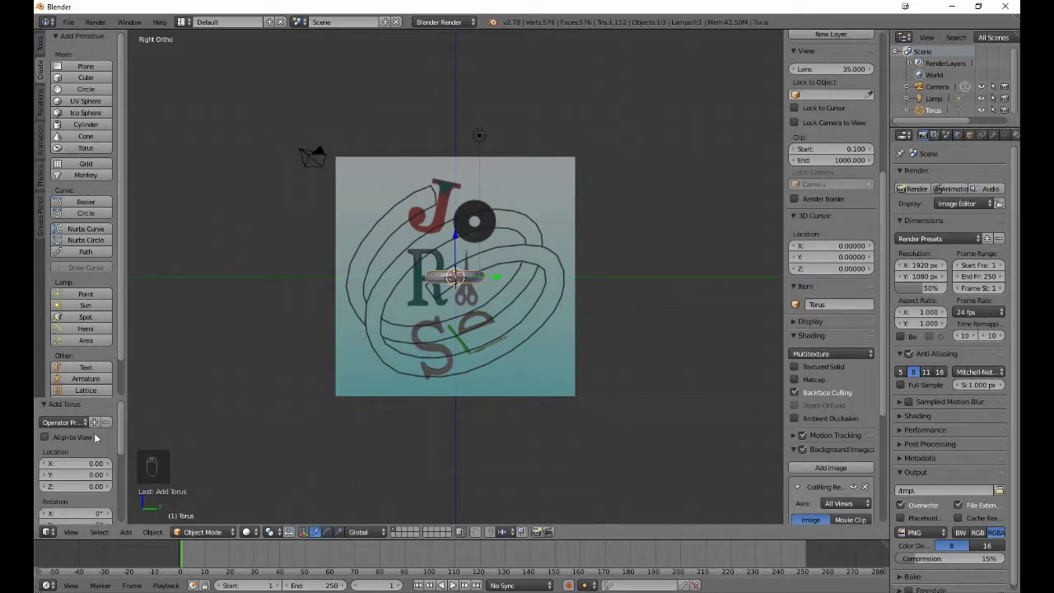
pyautogui.scroll(-3, 95, 436)
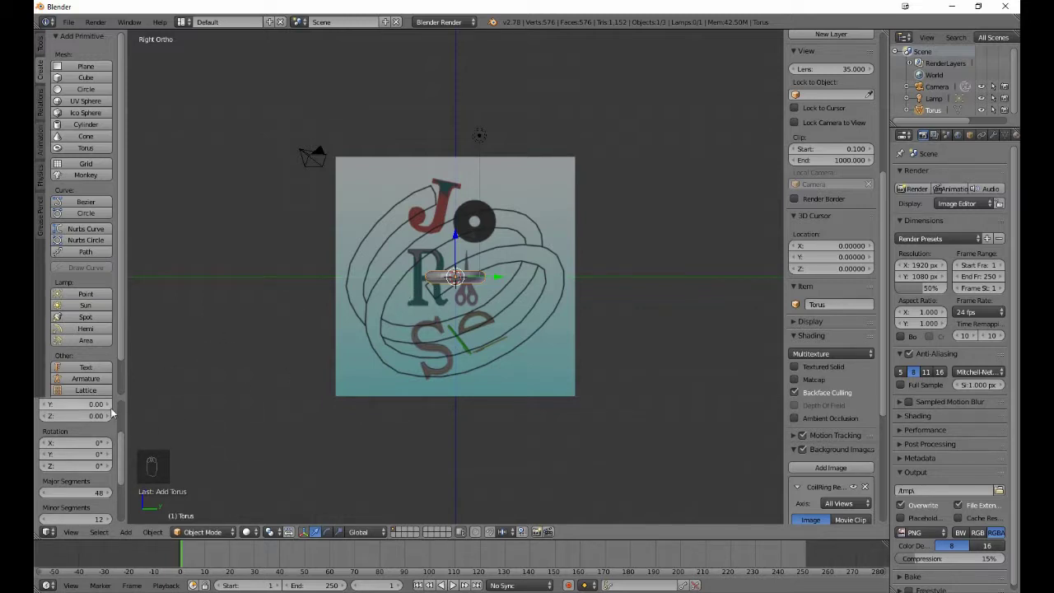
pyautogui.scroll(-3, 89, 486)
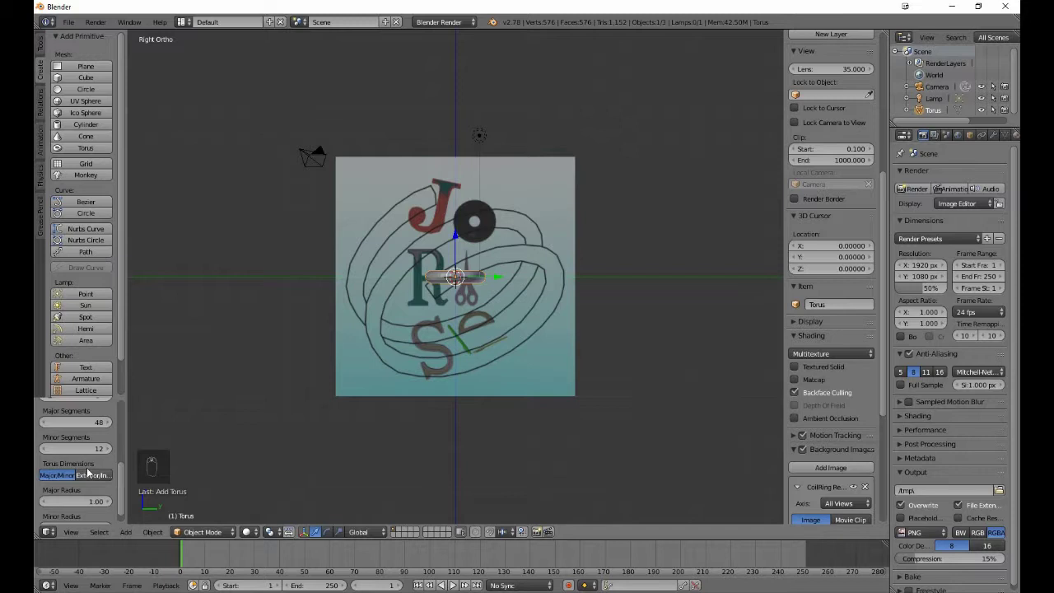
pyautogui.click(66, 423)
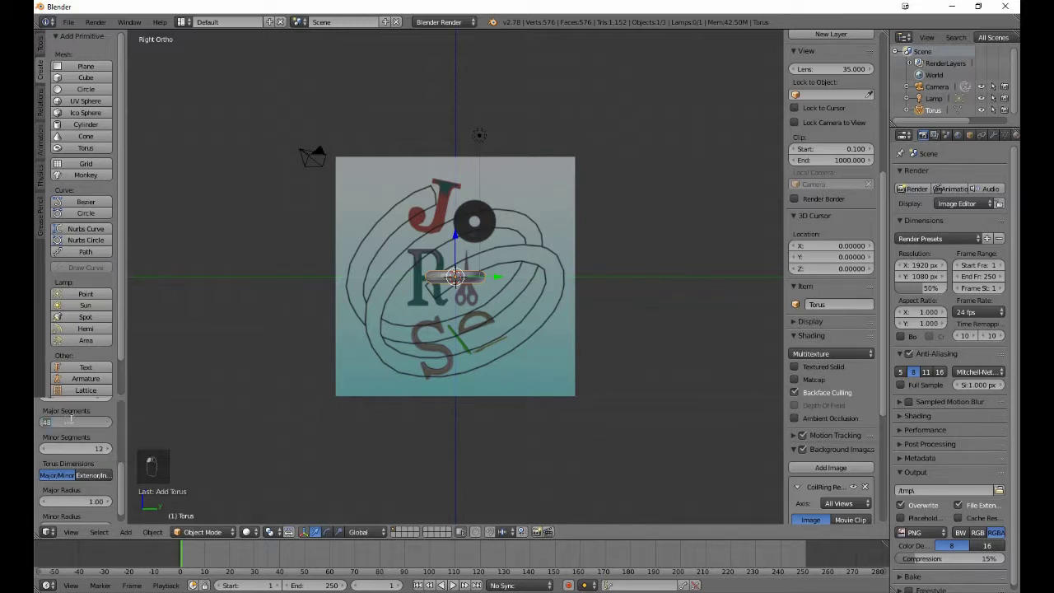
pyautogui.write('3')
pyautogui.press('Return')
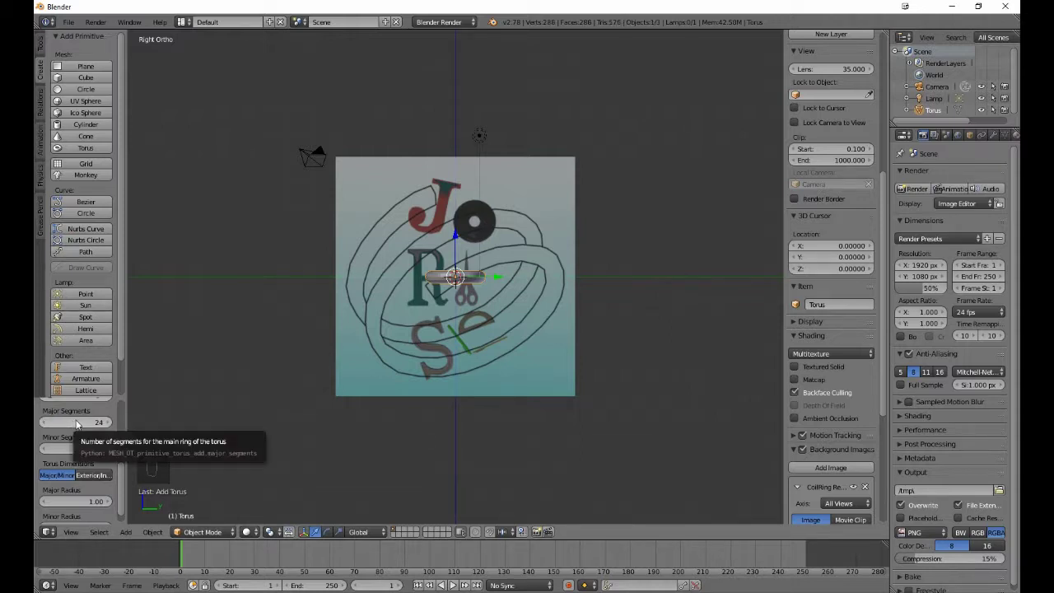
# Set the torus's major segments to 12 and its minor segments to 8.
pyautogui.click(76, 423)
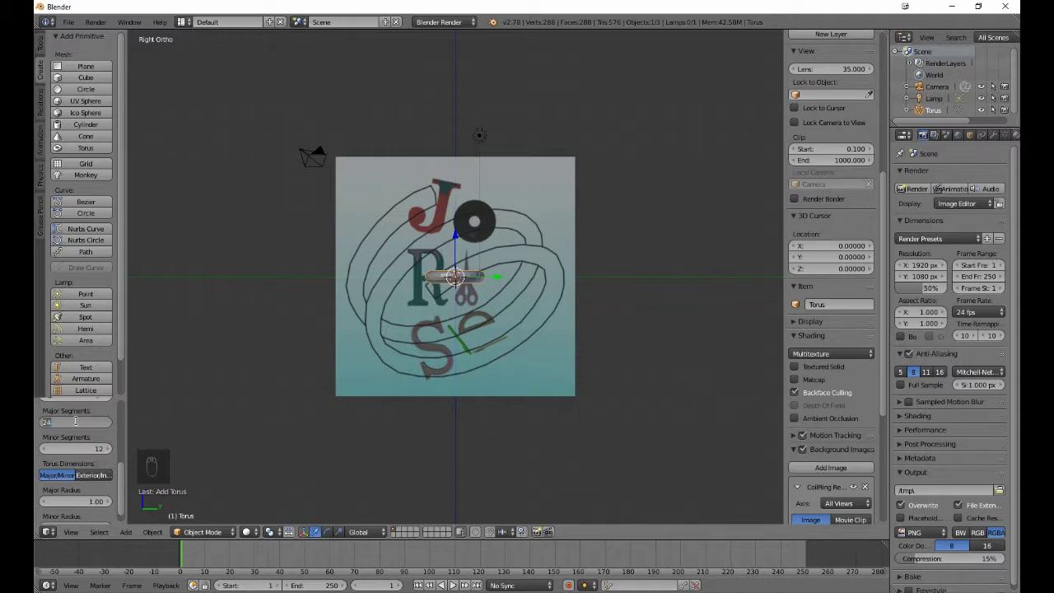
pyautogui.write('1')
pyautogui.press('Return')
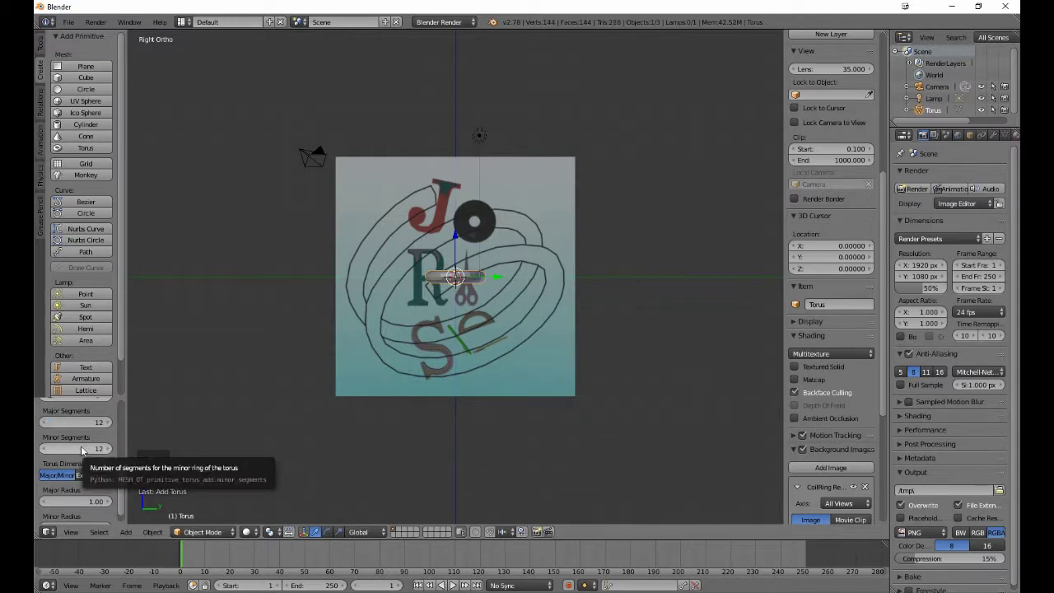
pyautogui.click(81, 448)
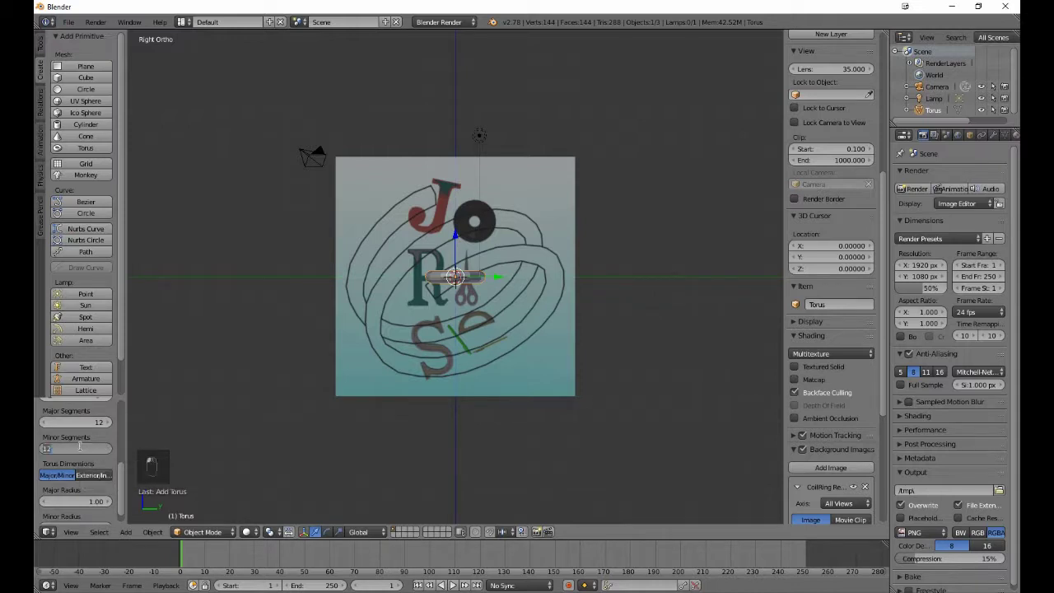
pyautogui.write('6')
pyautogui.press('Return')
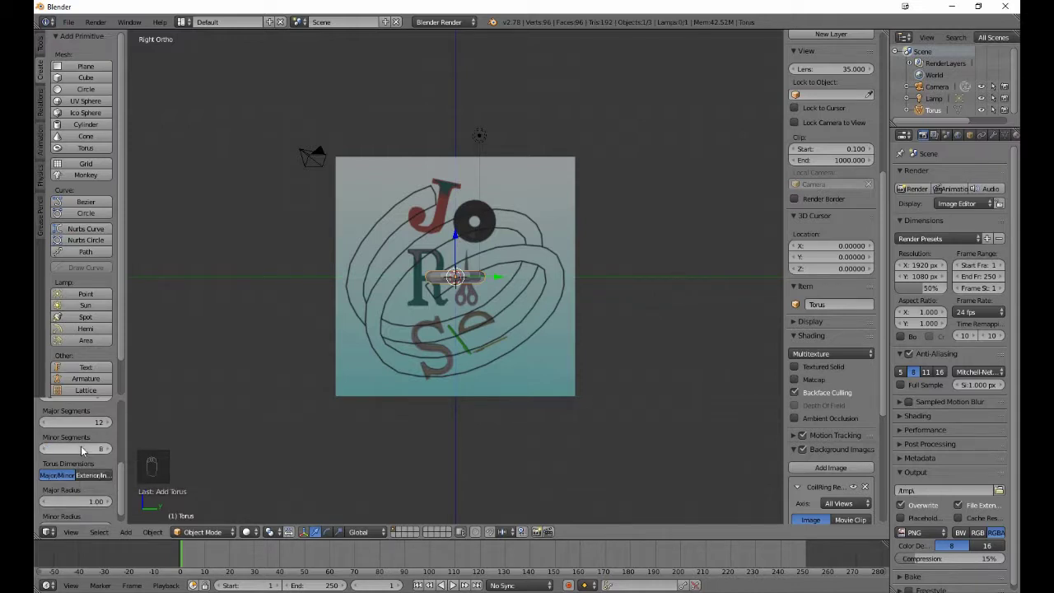
# In Edit Mode, select the cross-section edge loop at the back of the torus and delete its vertices to open the ring.
pyautogui.moveTo(299, 370); pyautogui.dragTo(309, 443, button='middle')
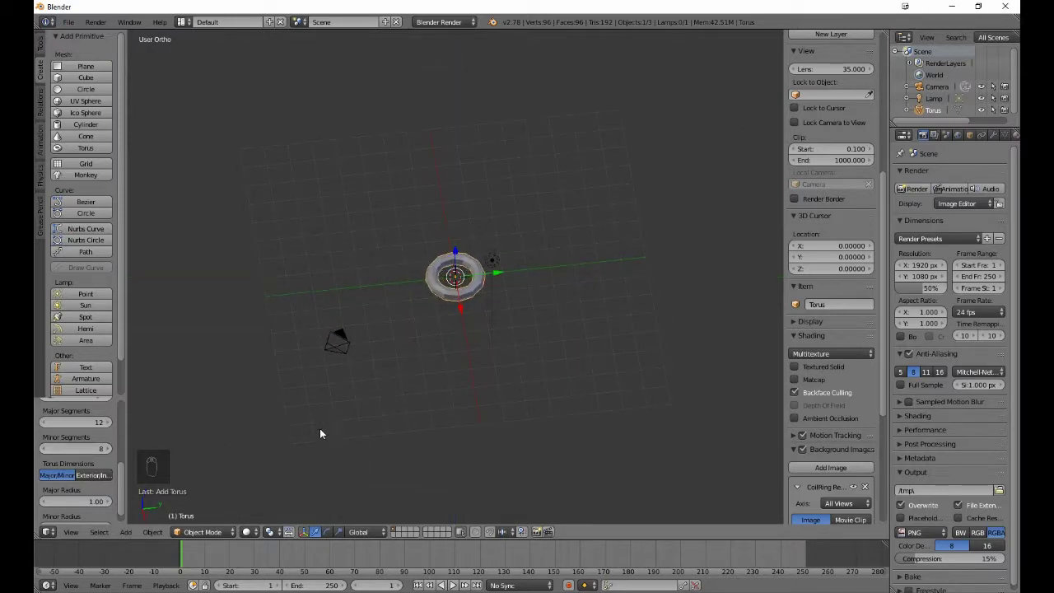
pyautogui.scroll(6, 430, 400)
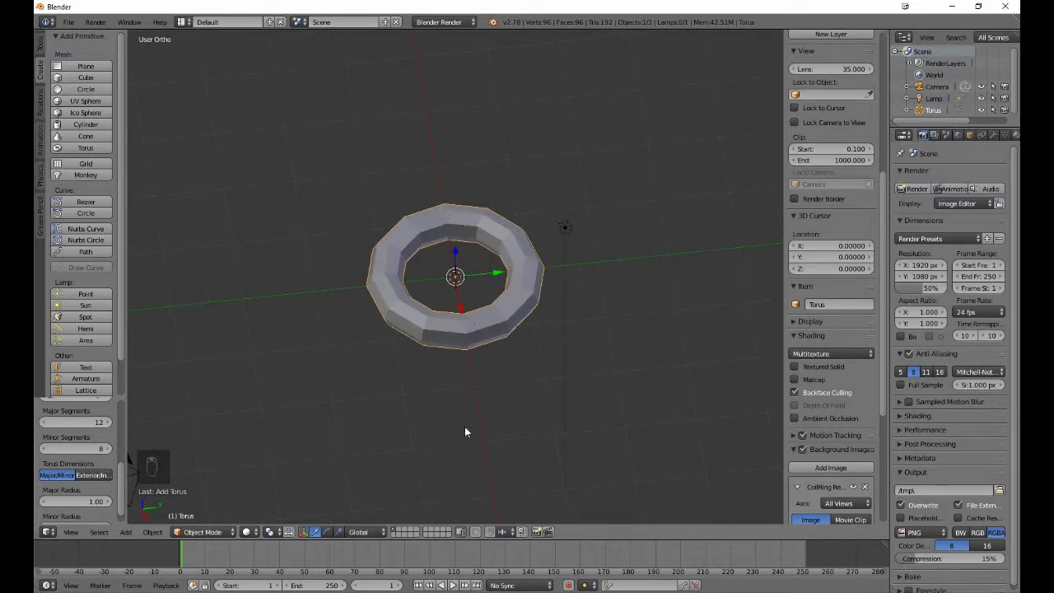
pyautogui.moveTo(465, 432); pyautogui.dragTo(475, 373, button='middle')
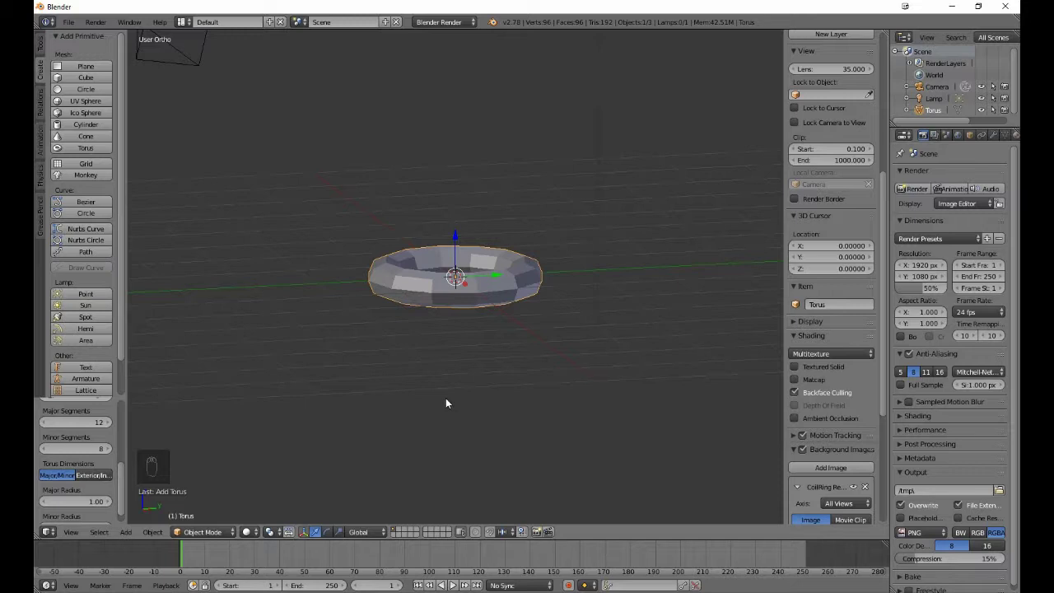
pyautogui.press('KP_3')
pyautogui.scroll(-3, 484, 348)
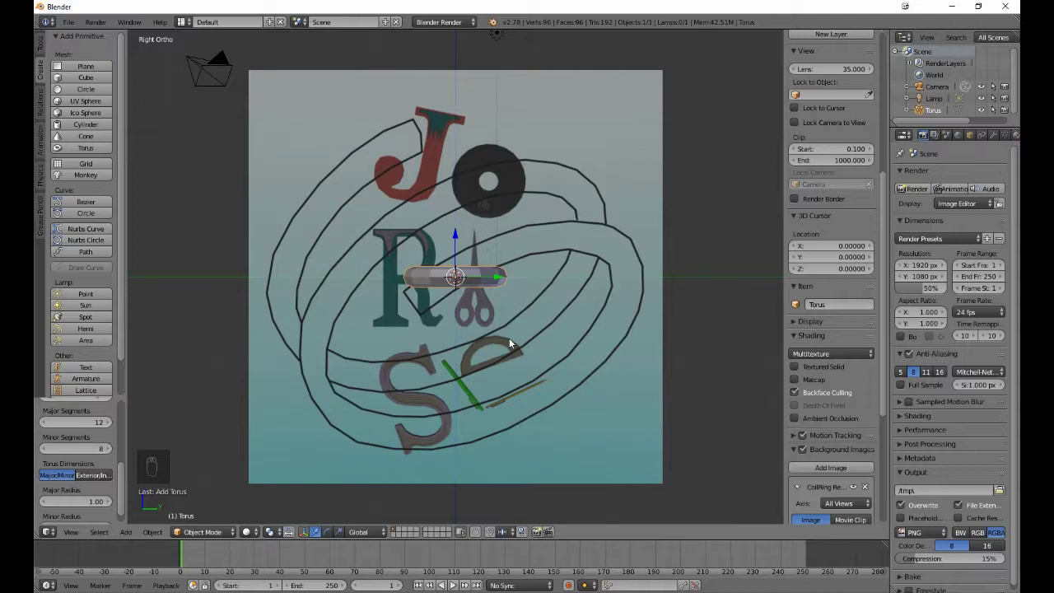
pyautogui.press('Tab')
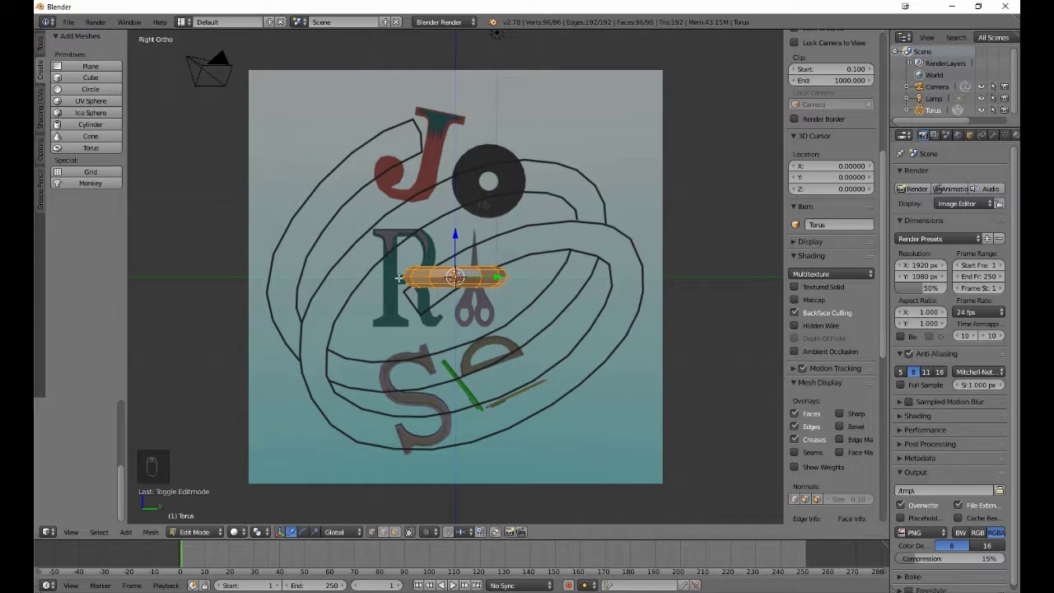
pyautogui.moveTo(404, 295); pyautogui.dragTo(400, 354, button='middle')
pyautogui.press('a')
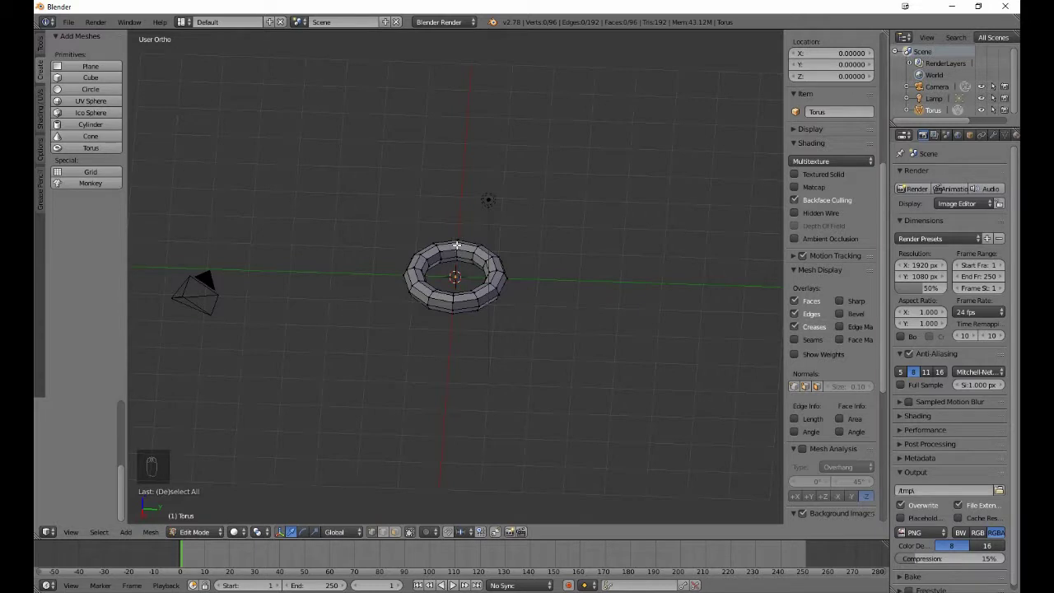
pyautogui.rightClick(457, 244)
pyautogui.moveTo(486, 359); pyautogui.dragTo(489, 337, button='middle')
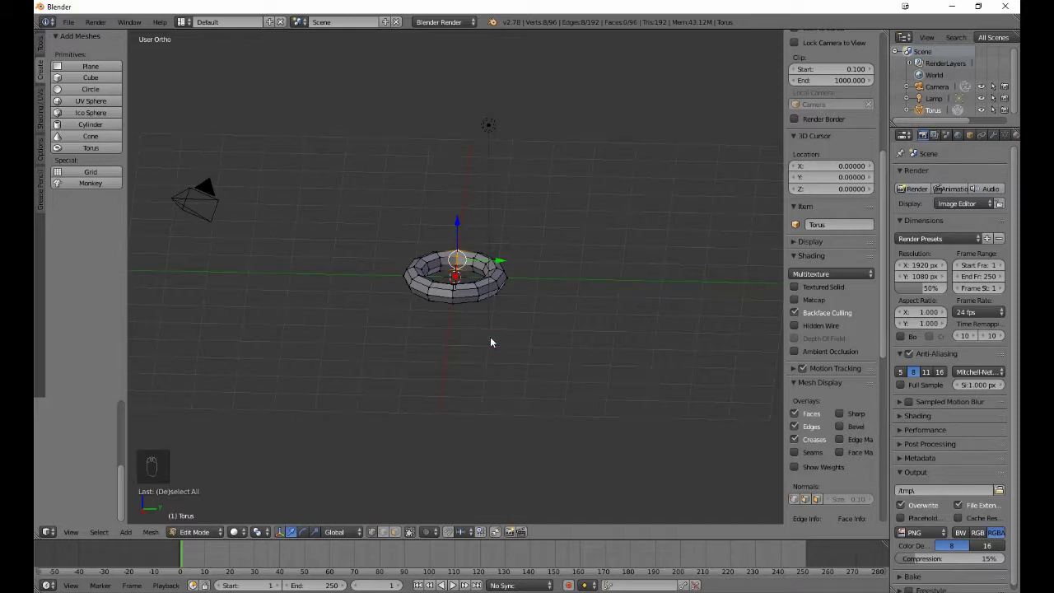
pyautogui.press('x')
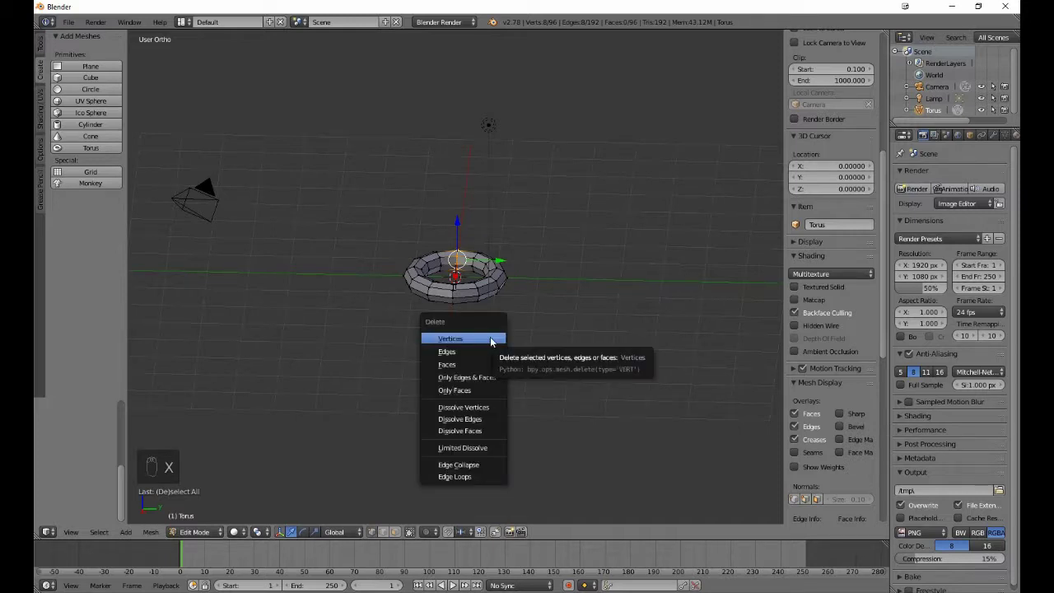
pyautogui.click(490, 337)
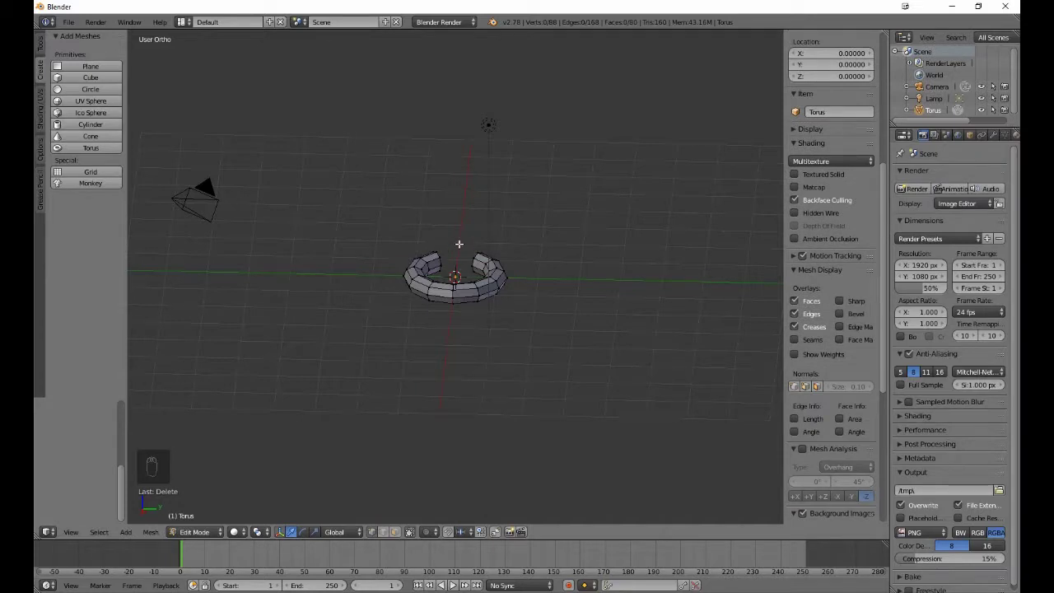
# In wireframe display, select the five cross-section loops on the ring's +Y half and move them 0.05 along Z.
pyautogui.press('z')
pyautogui.press('b')
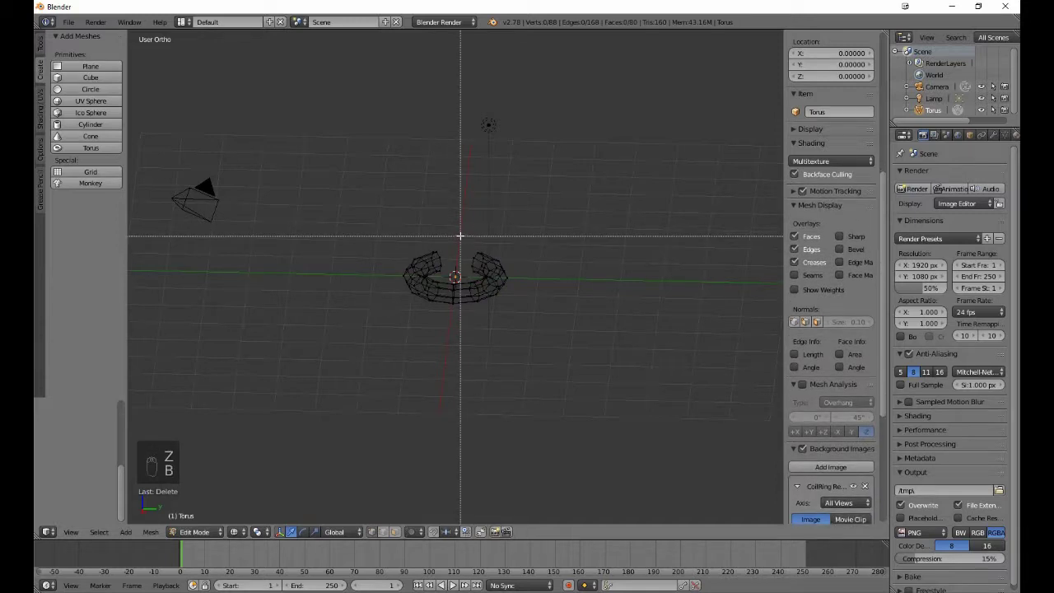
pyautogui.moveTo(458, 236); pyautogui.dragTo(525, 331)
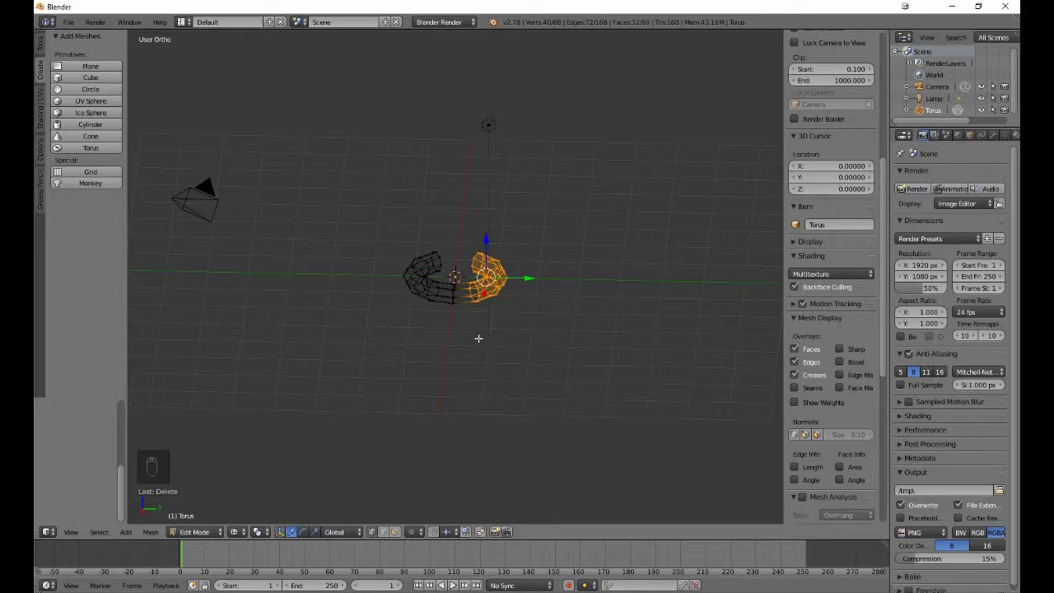
pyautogui.press('KP_3')
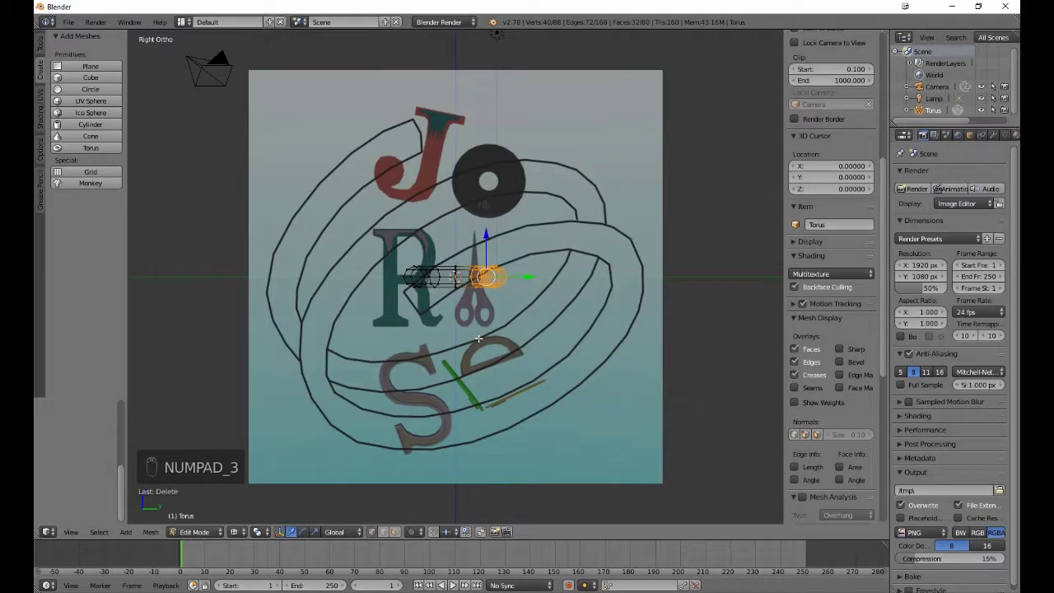
pyautogui.scroll(7, 478, 338)
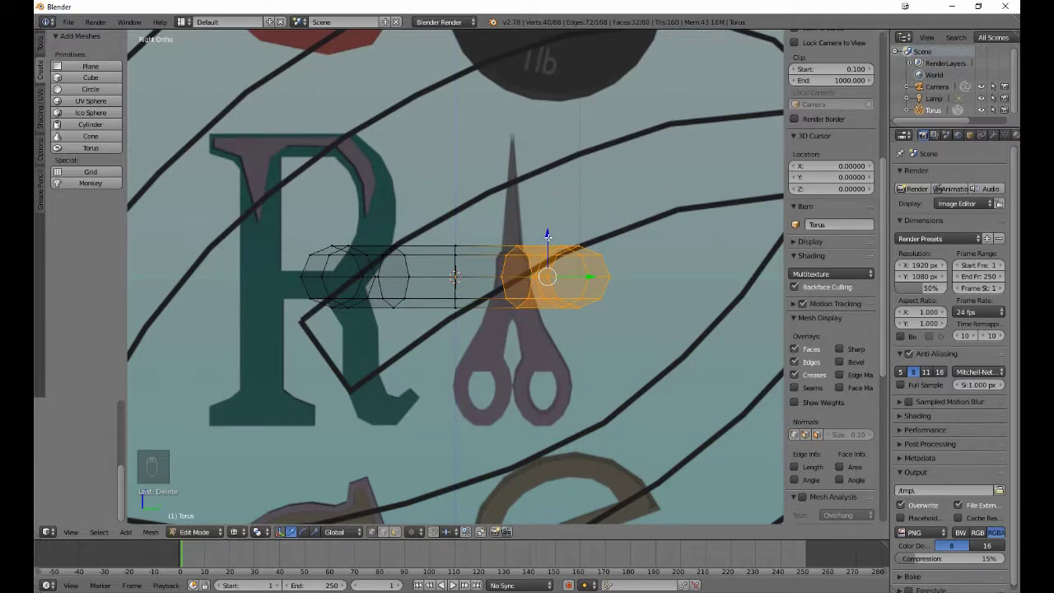
pyautogui.moveTo(548, 234); pyautogui.dragTo(546, 230)
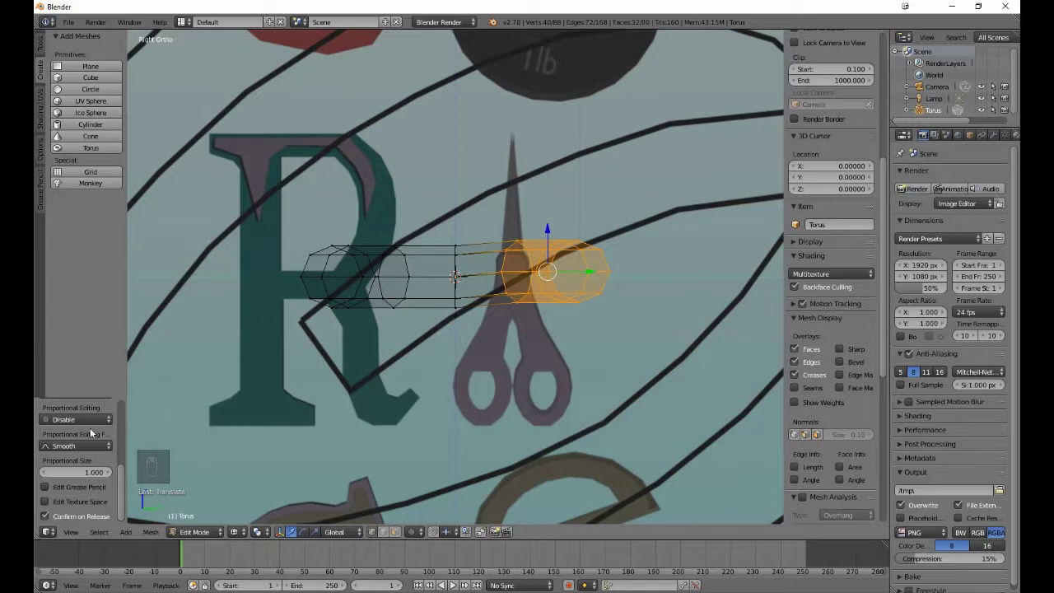
pyautogui.scroll(5, 91, 434)
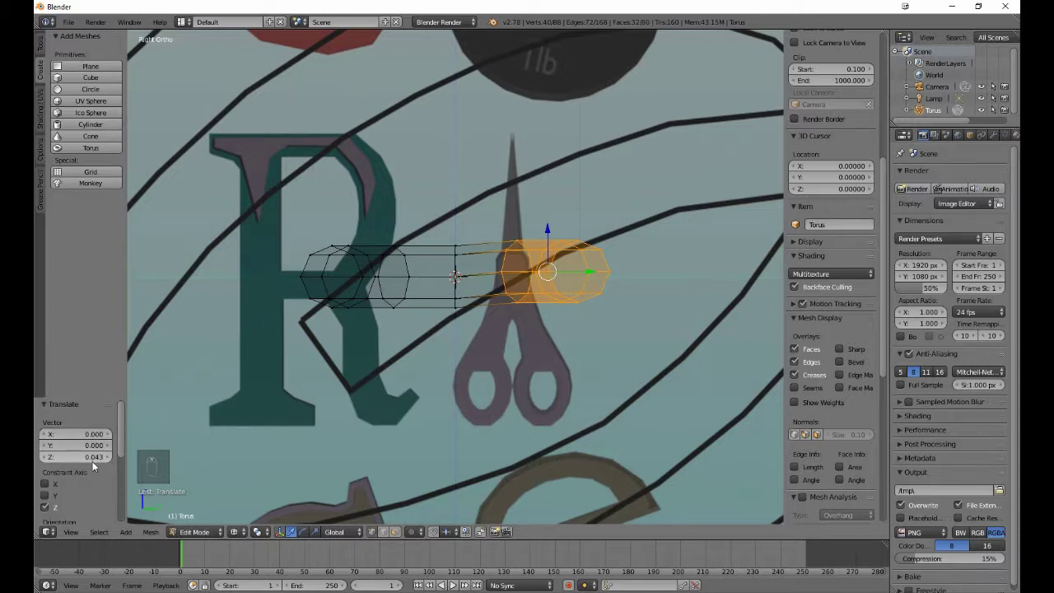
pyautogui.click(91, 459)
pyautogui.press('BackSpace')
pyautogui.write('.05')
pyautogui.press('Return')
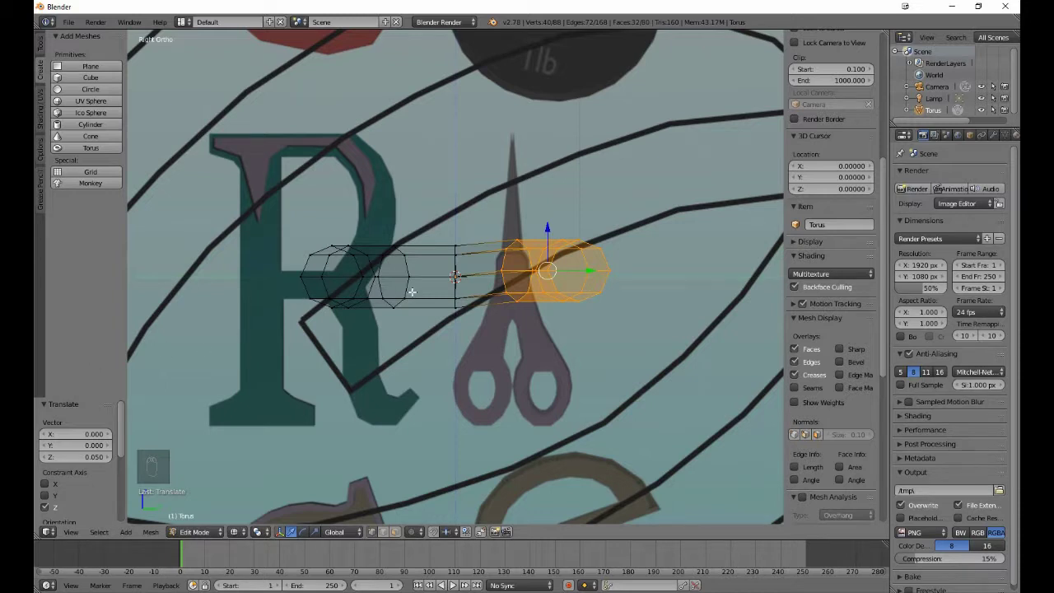
# Deselect the frontmost selected cross-section loop and move the remaining four loops on the +Y half another 0.05 along Z.
pyautogui.moveTo(346, 346); pyautogui.dragTo(406, 333, button='middle')
pyautogui.keyDown('alt'); pyautogui.keyDown('shift'); pyautogui.rightClick(494, 303); pyautogui.keyUp('shift'); pyautogui.keyUp('alt')
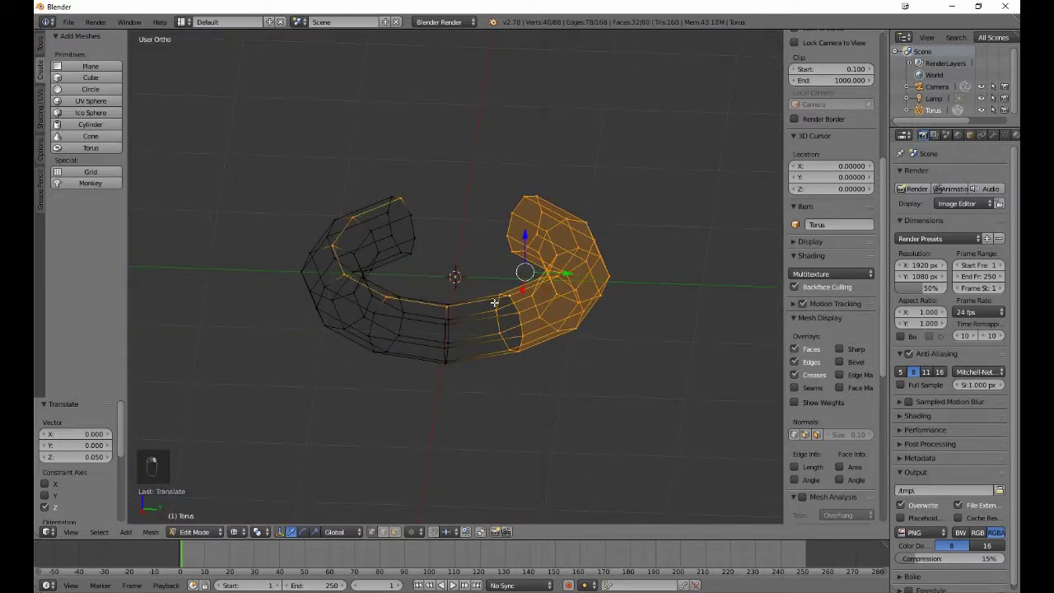
pyautogui.hotkey('ctrl', 'z')
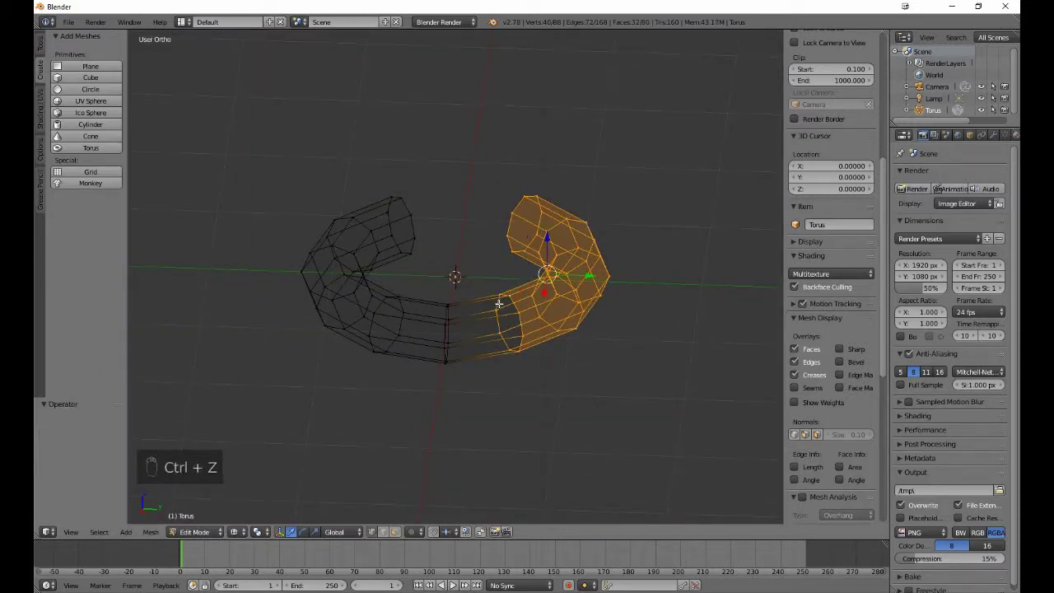
pyautogui.hotkey('ctrl', 'z')
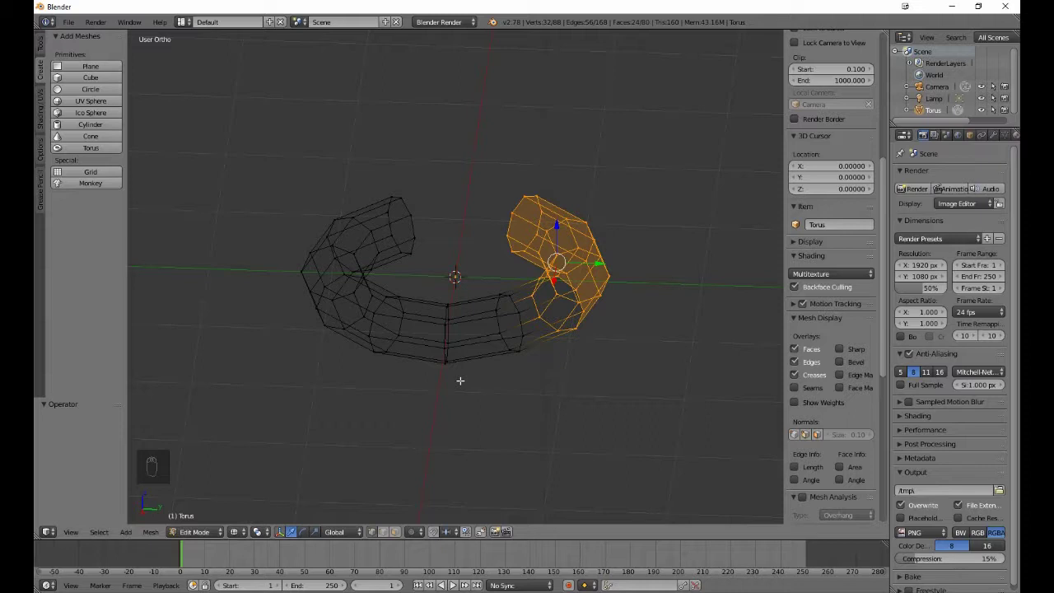
pyautogui.press('KP_3')
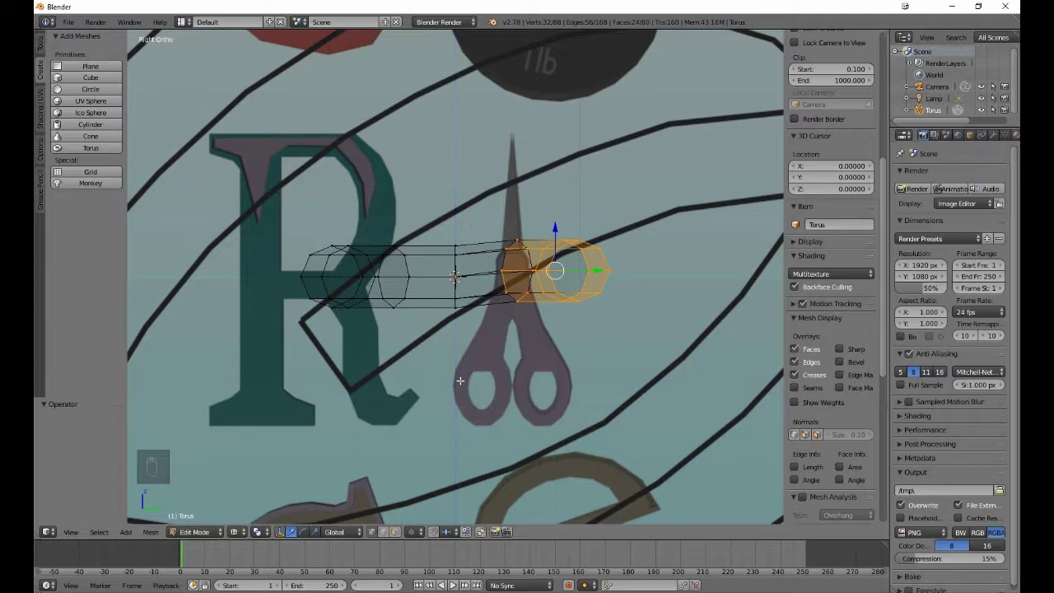
pyautogui.press('g')
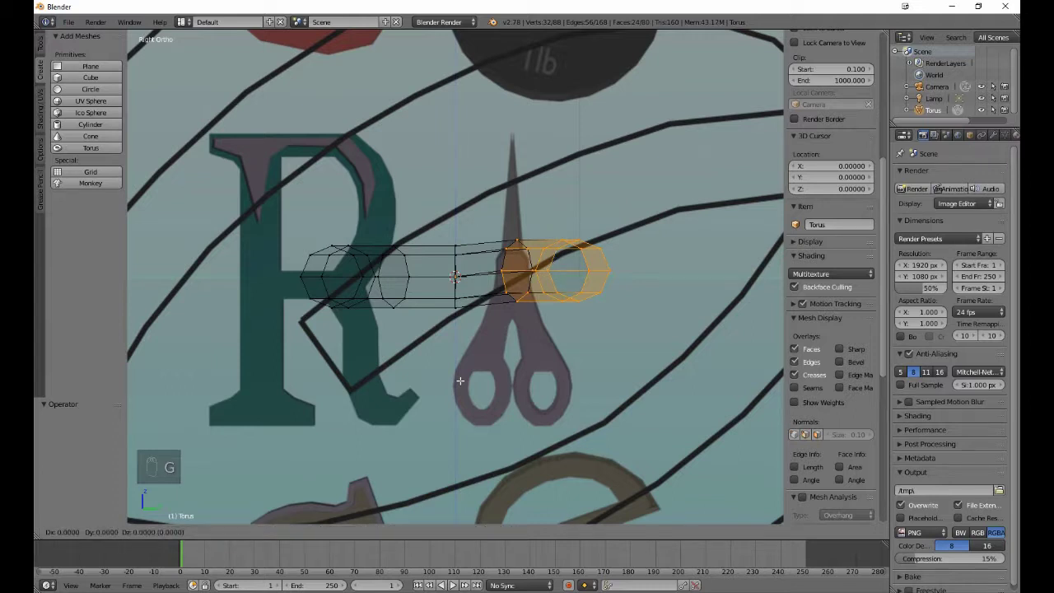
pyautogui.press('z')
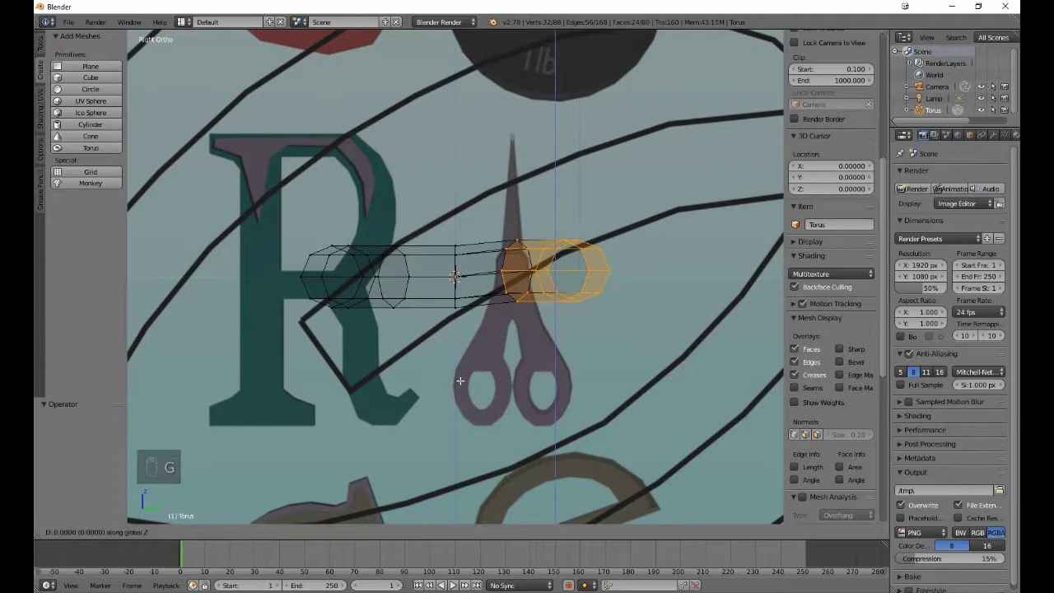
pyautogui.write('0')
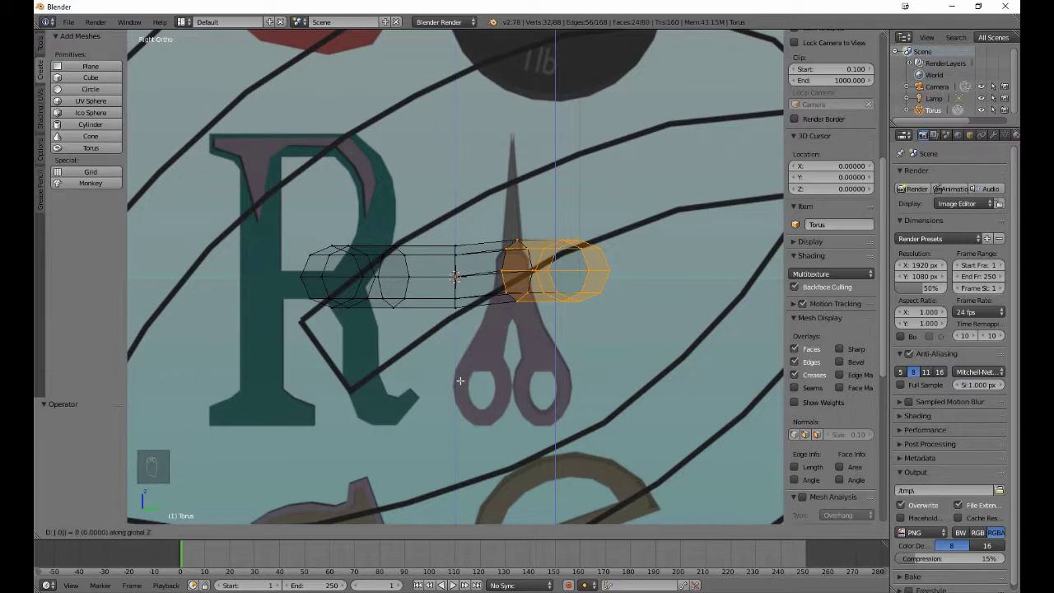
pyautogui.write('.05')
pyautogui.press('Return')
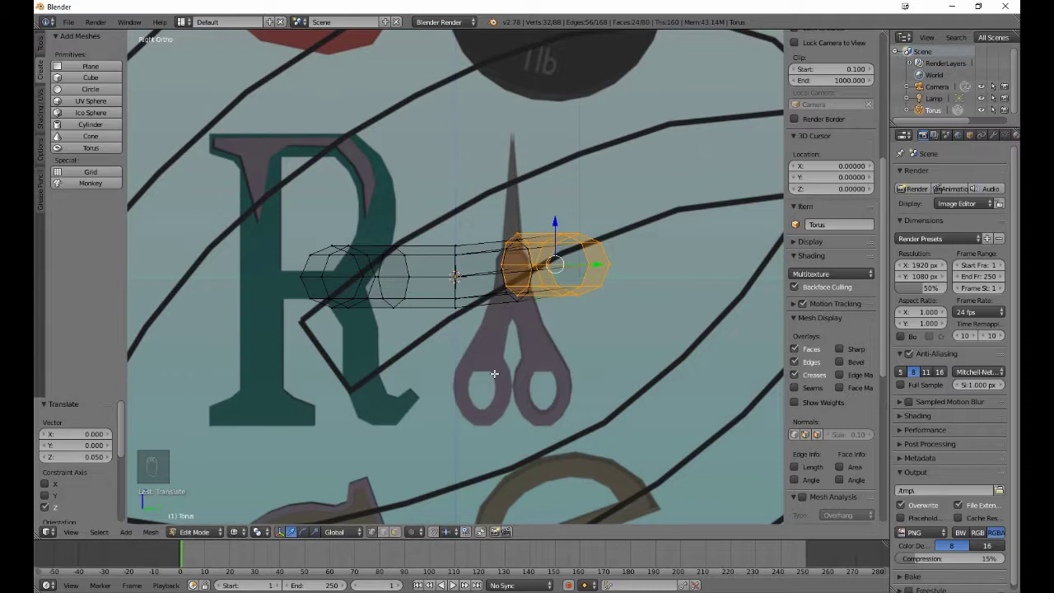
# Drop the next cross-section loop from the selection and raise the three loops nearest the +Y open end by 0.05 along Z.
pyautogui.moveTo(503, 359); pyautogui.dragTo(482, 414, button='middle')
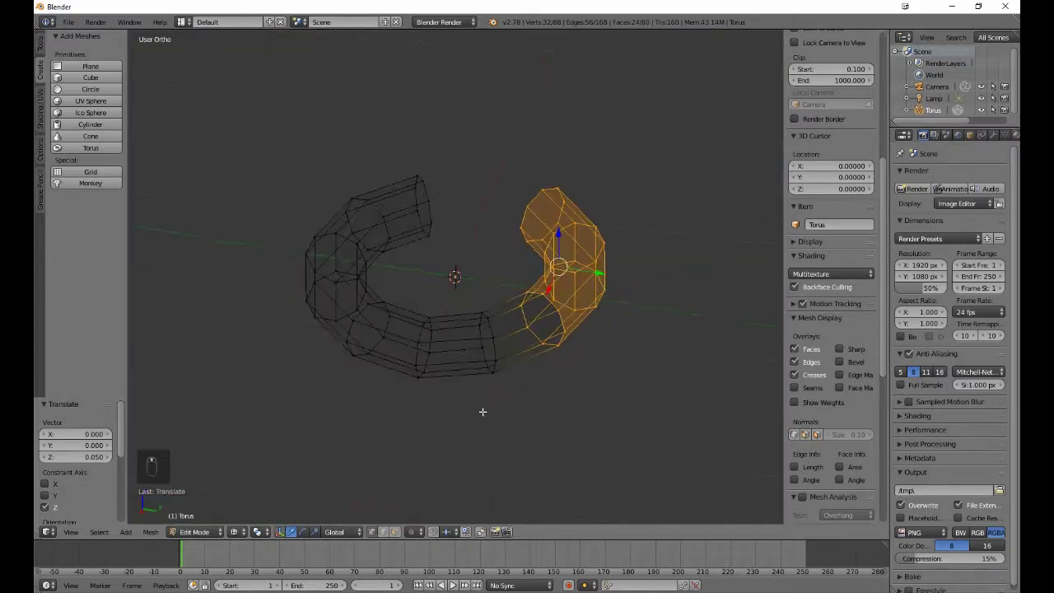
pyautogui.keyDown('alt'); pyautogui.keyDown('shift'); pyautogui.rightClick(528, 311); pyautogui.keyUp('shift'); pyautogui.keyUp('alt')
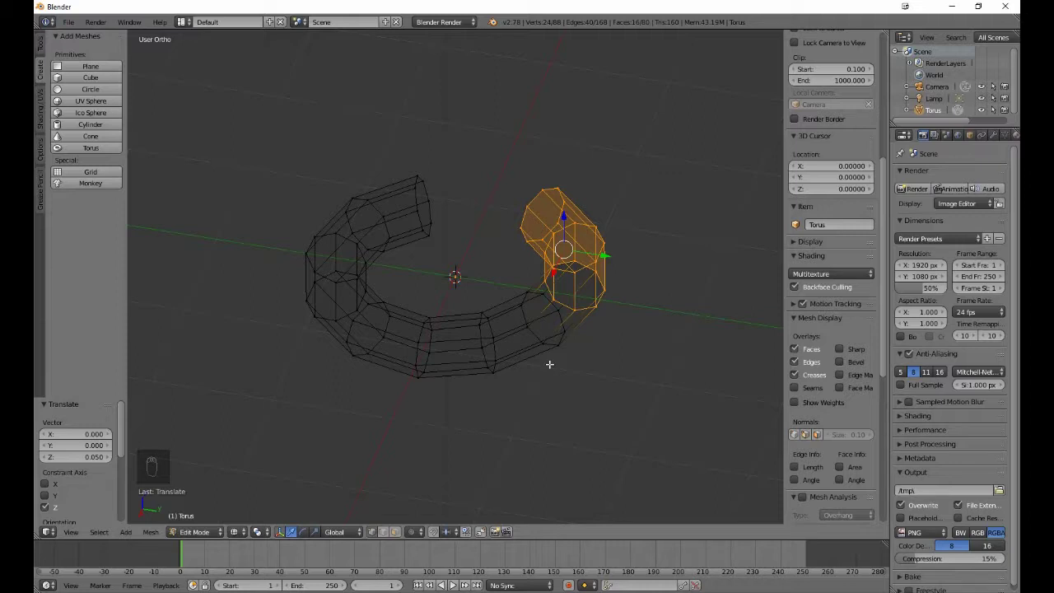
pyautogui.press('g')
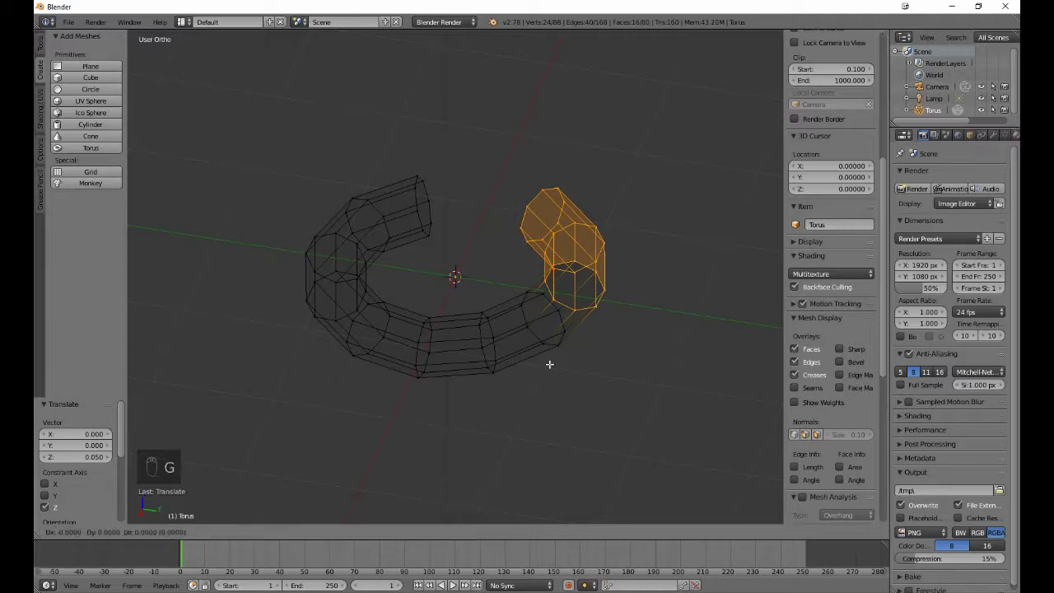
pyautogui.press('z')
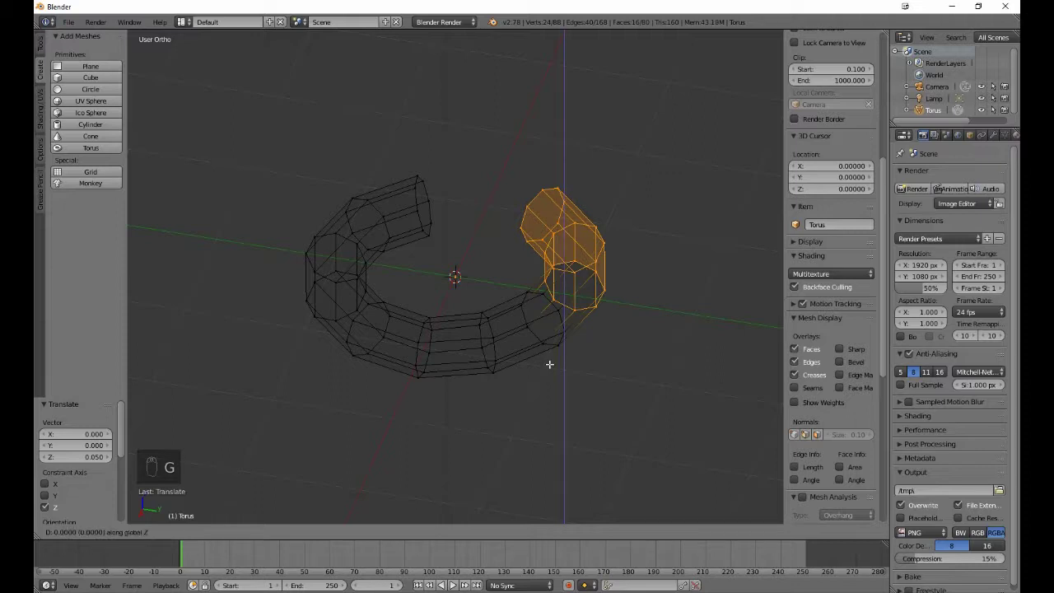
pyautogui.write('0')
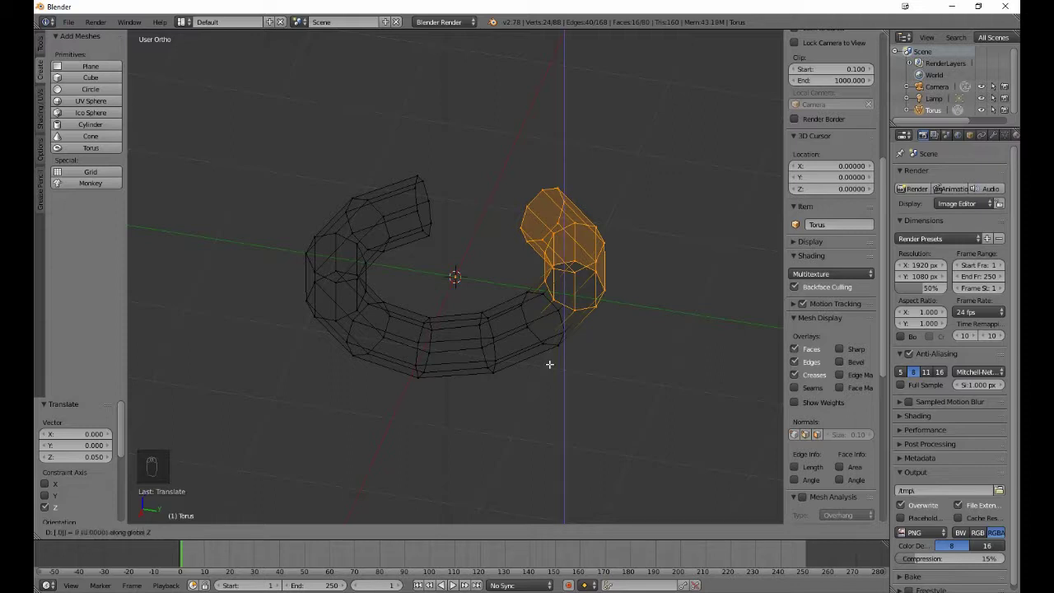
pyautogui.write('.05')
pyautogui.press('Return')
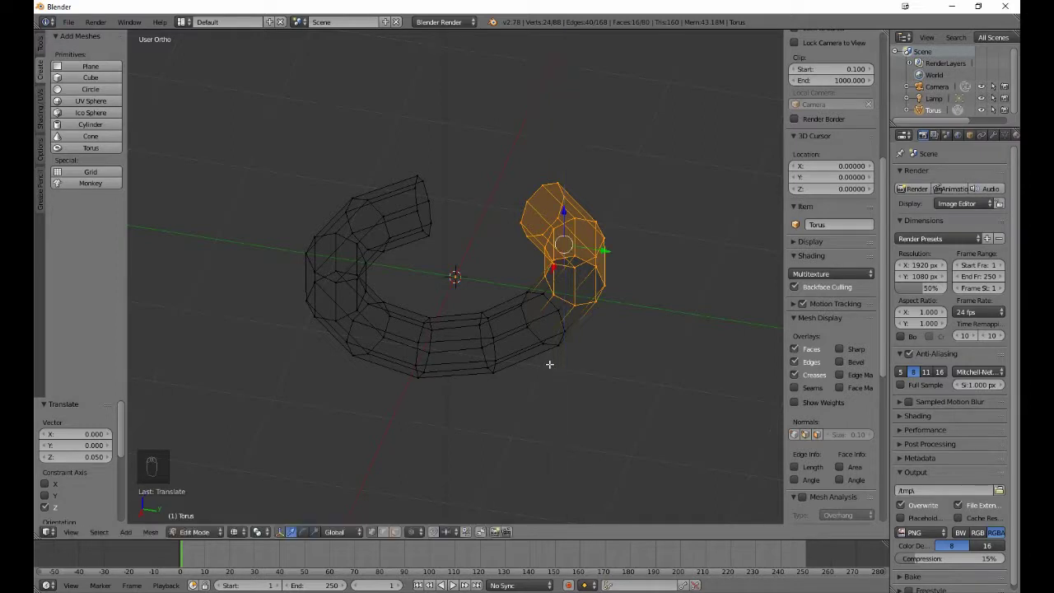
# Deselect one more cross-section loop and move the last two loops at the +Y open end 0.05 along Z.
pyautogui.moveTo(562, 370); pyautogui.dragTo(532, 353, button='middle')
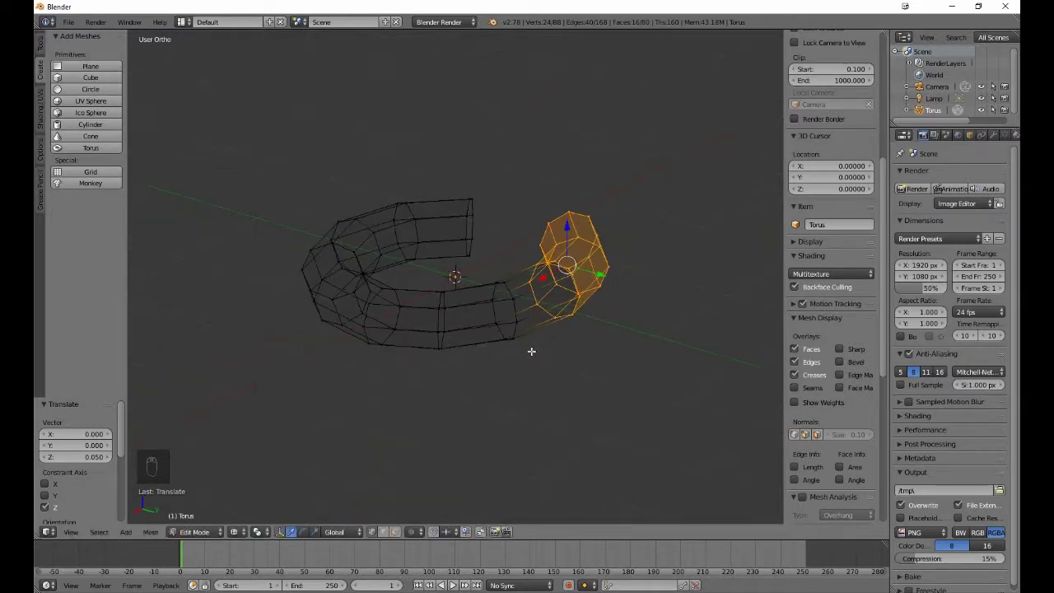
pyautogui.keyDown('alt'); pyautogui.keyDown('shift'); pyautogui.rightClick(539, 300); pyautogui.keyUp('shift'); pyautogui.keyUp('alt')
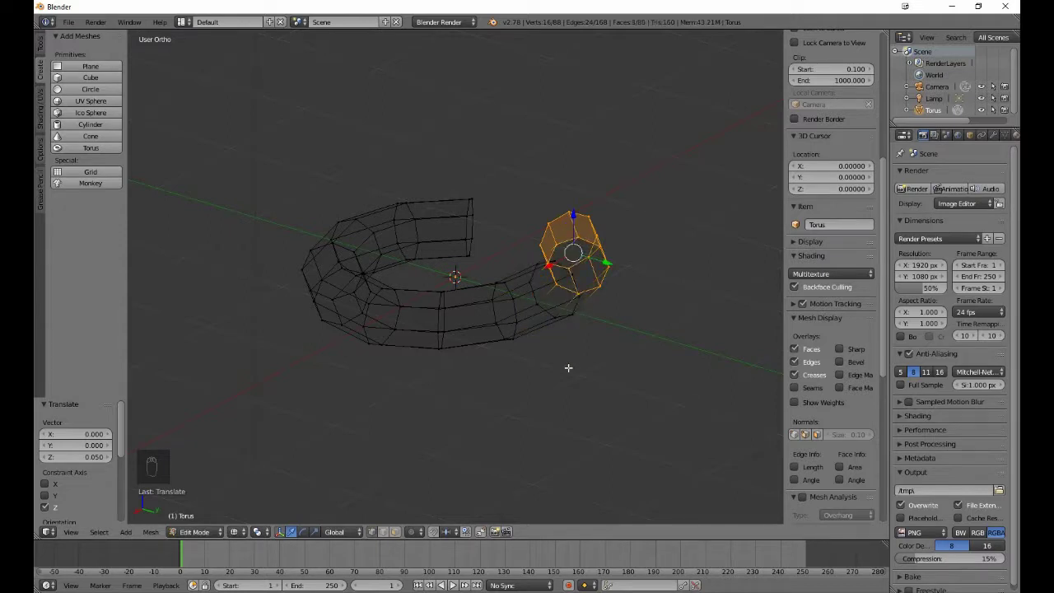
pyautogui.press('s')
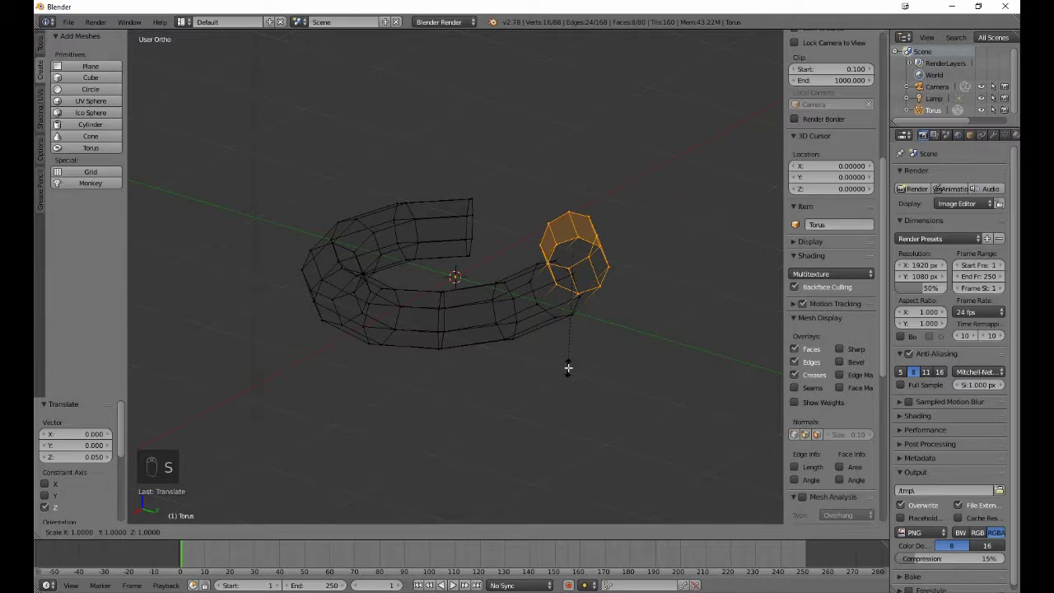
pyautogui.rightClick(568, 368)
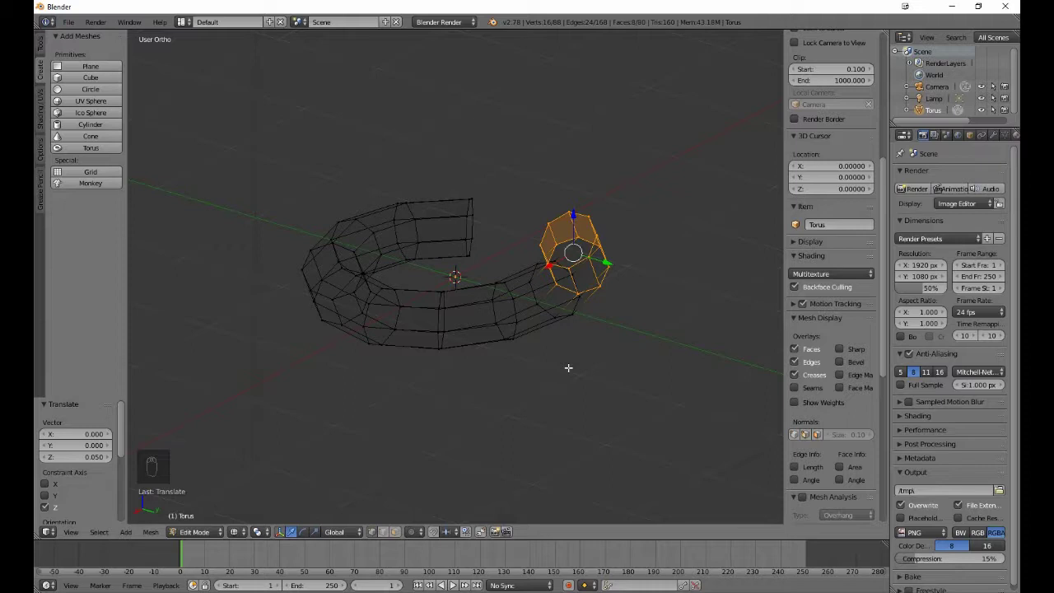
pyautogui.press('g')
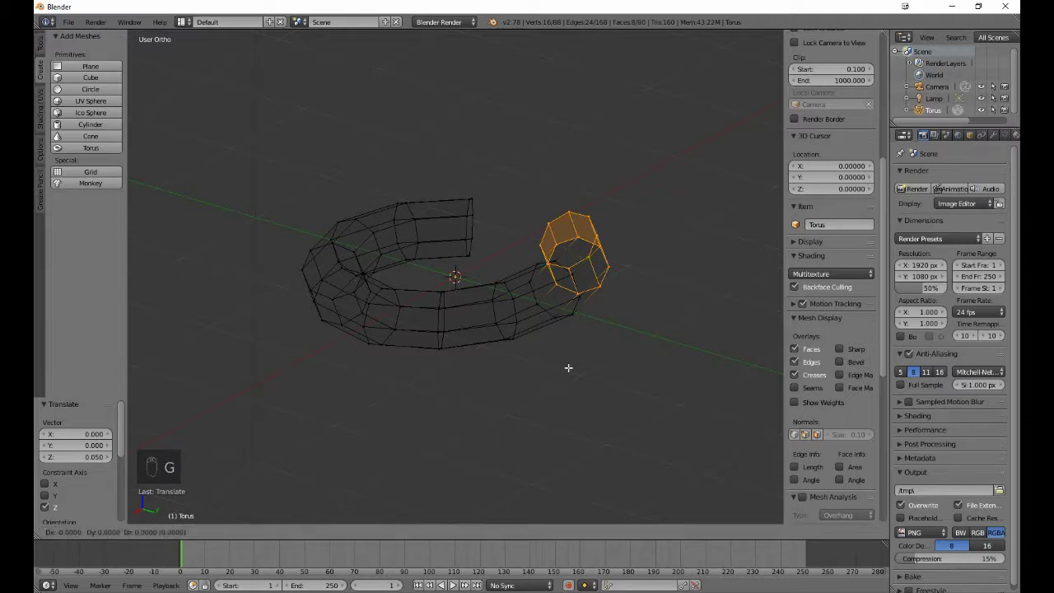
pyautogui.press('z')
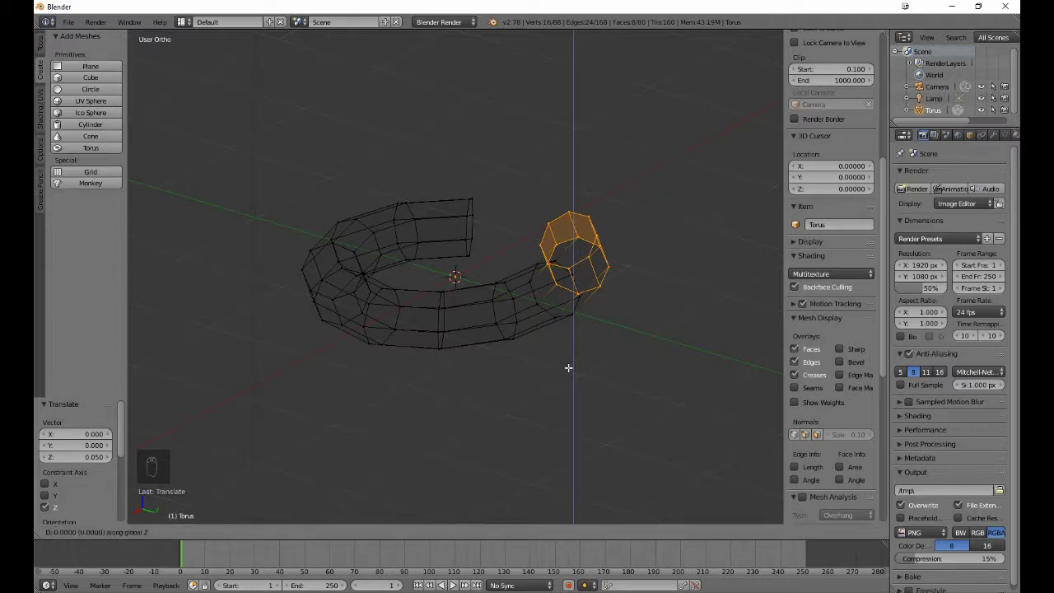
pyautogui.write('.05')
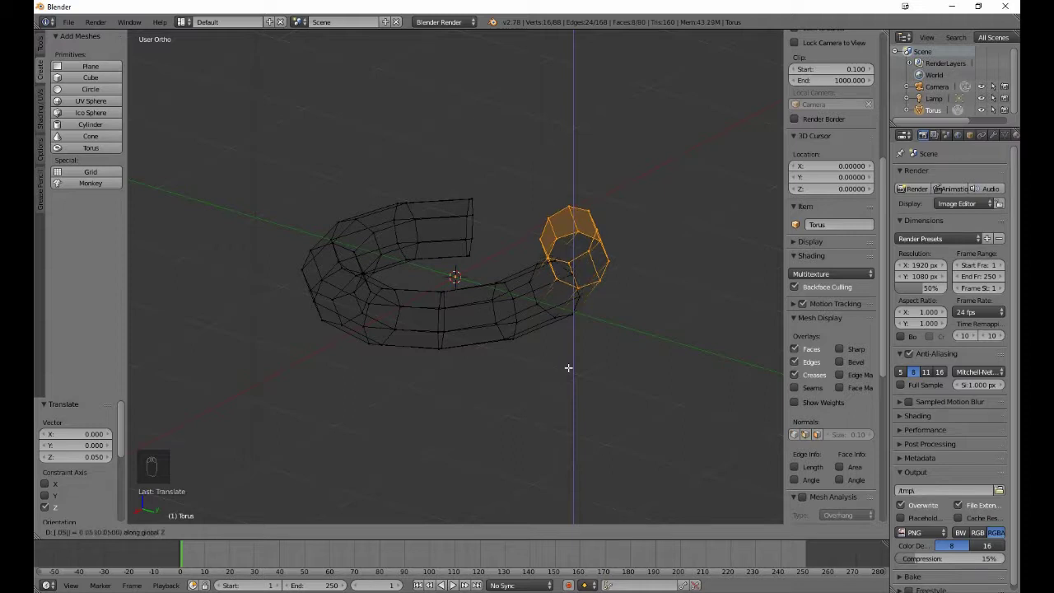
pyautogui.press('Return')
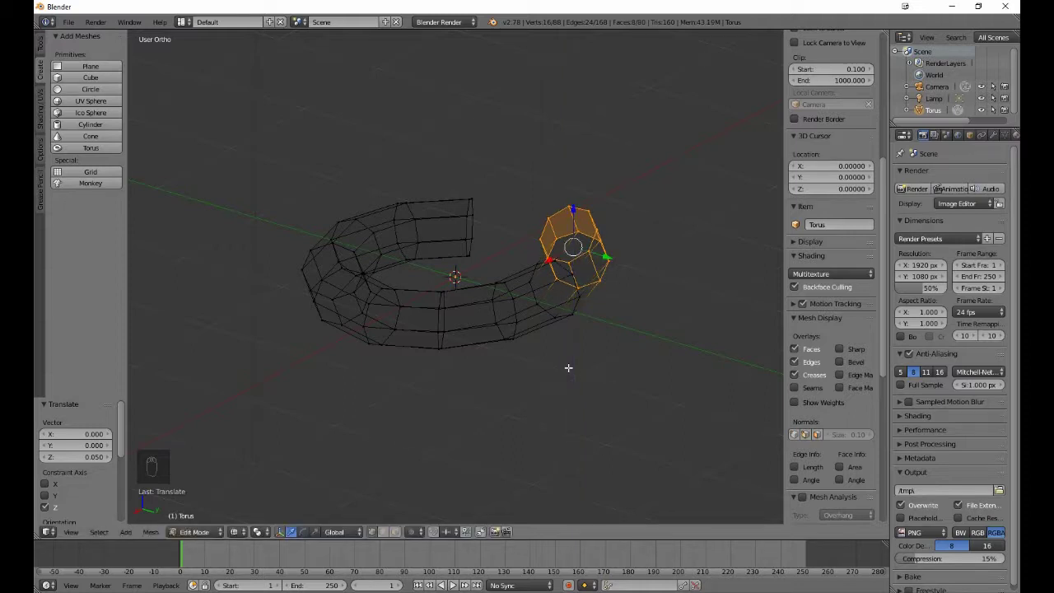
# Select only the cross-section loop at the raised open end and move it along Z by 0.
pyautogui.keyDown('alt'); pyautogui.rightClick(568, 235); pyautogui.keyUp('alt')
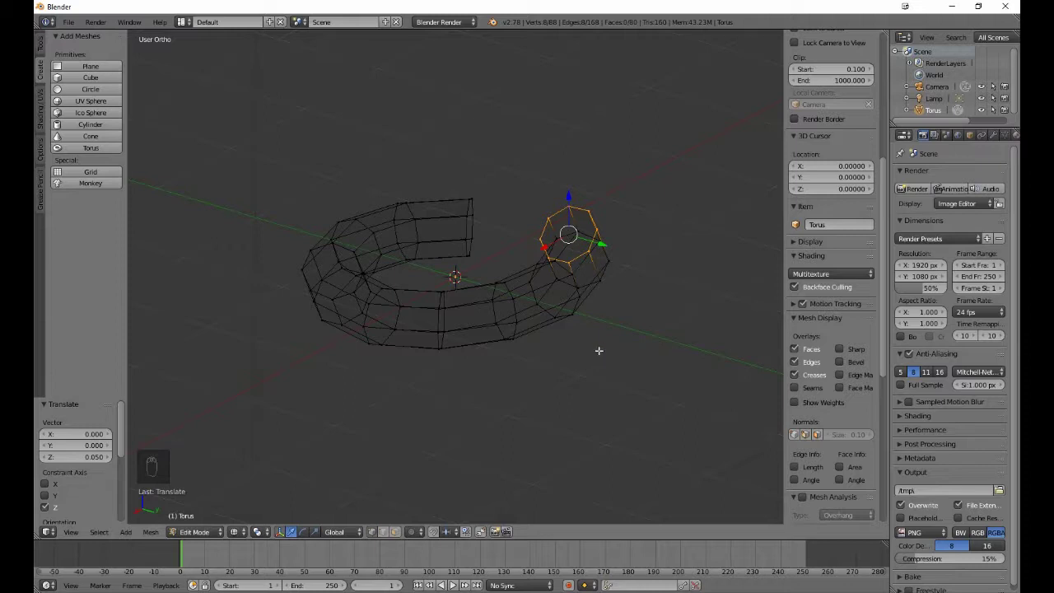
pyautogui.press('g')
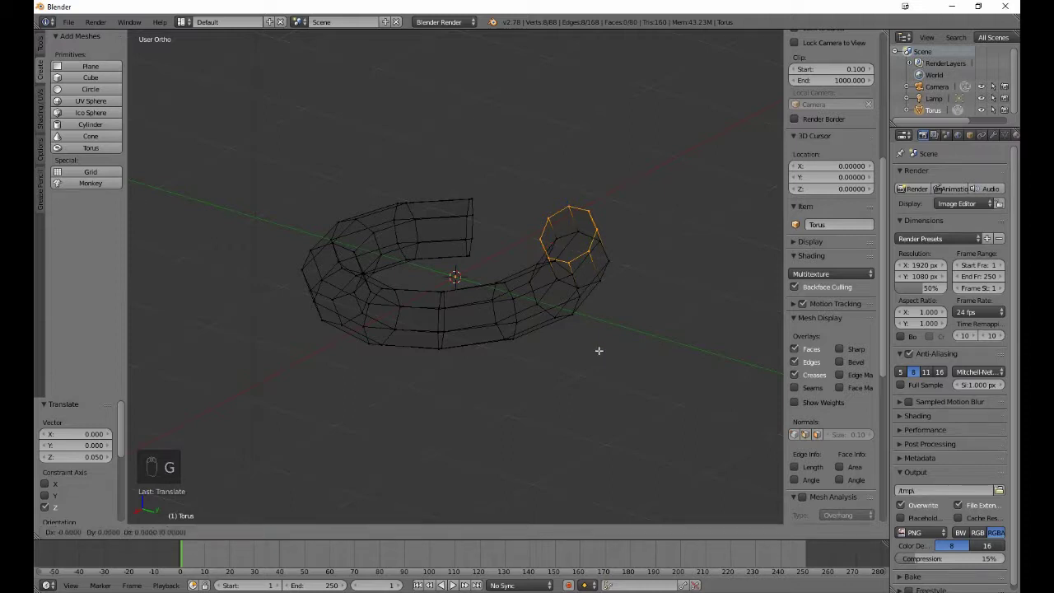
pyautogui.press('z')
pyautogui.press('0')
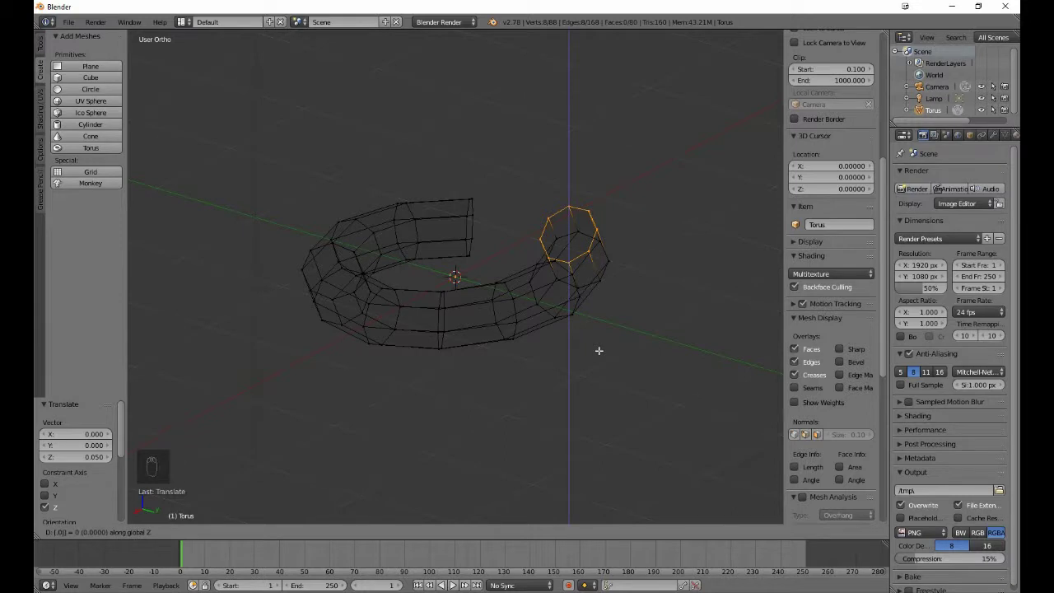
pyautogui.press('Return')
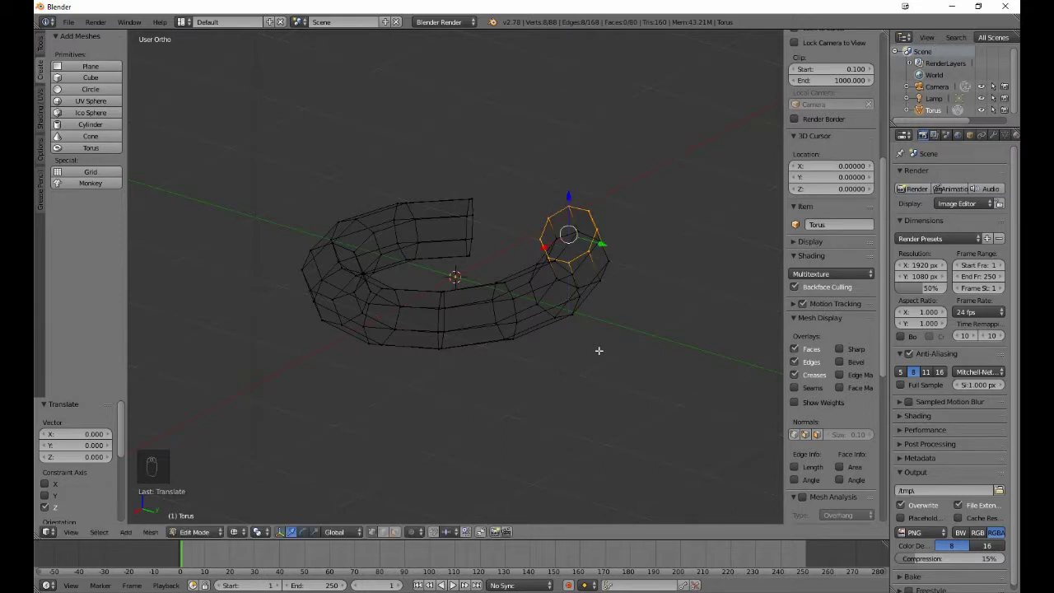
pyautogui.press('KP_3')
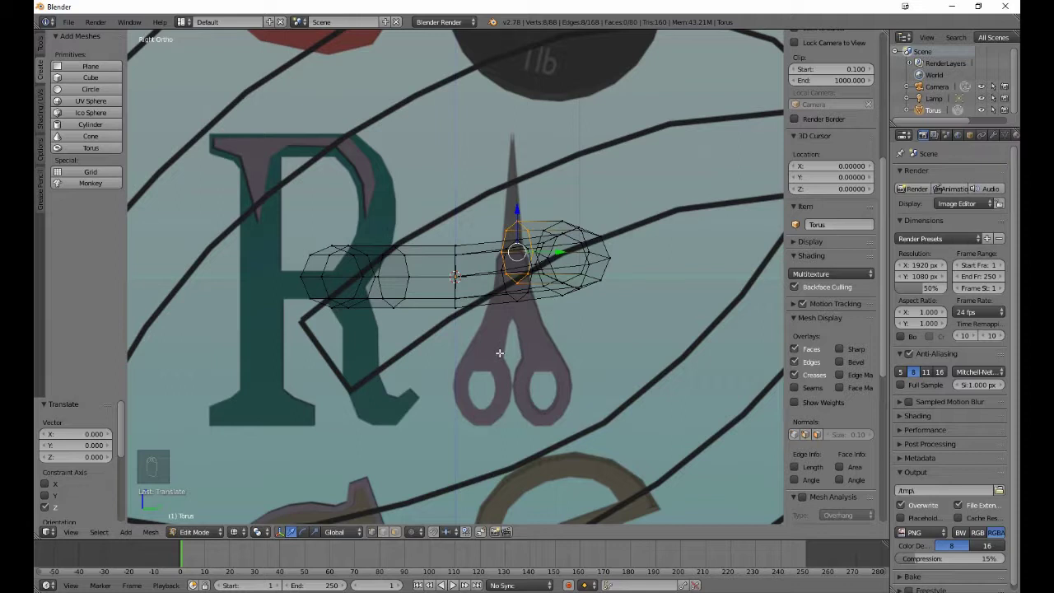
pyautogui.moveTo(499, 352); pyautogui.dragTo(500, 416, button='middle')
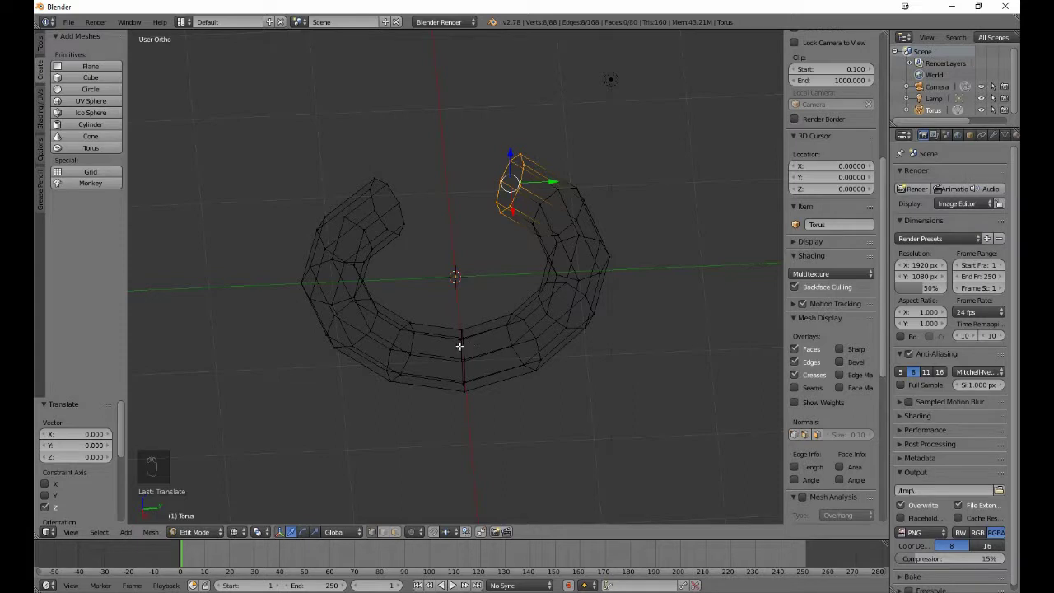
# Select every cross-section loop except the one at the -Y open end and move them 0.05 along Z.
pyautogui.press('a')
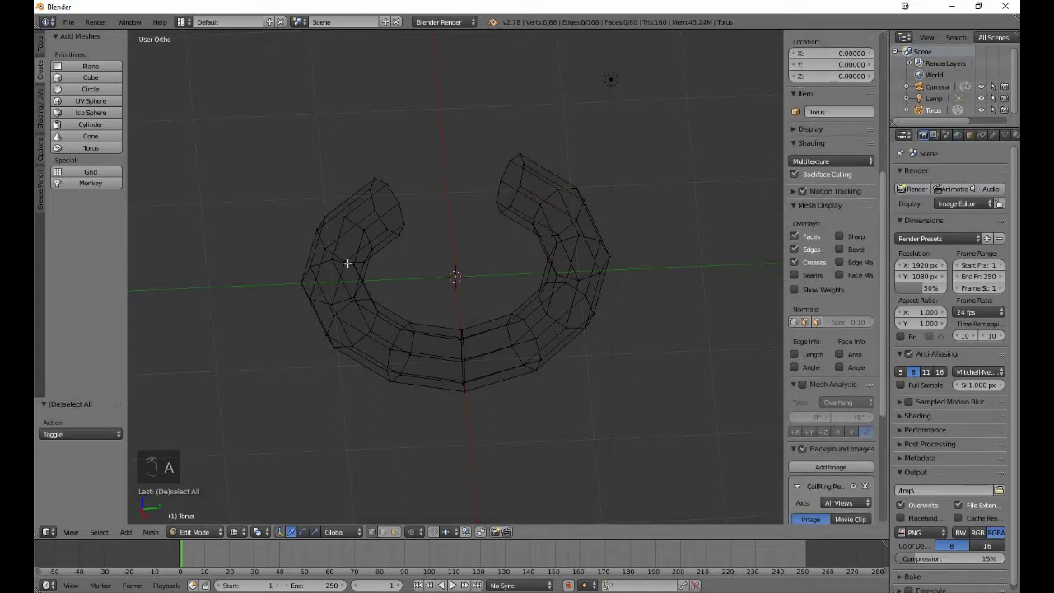
pyautogui.press('b')
pyautogui.moveTo(294, 207); pyautogui.dragTo(368, 377)
pyautogui.press('b')
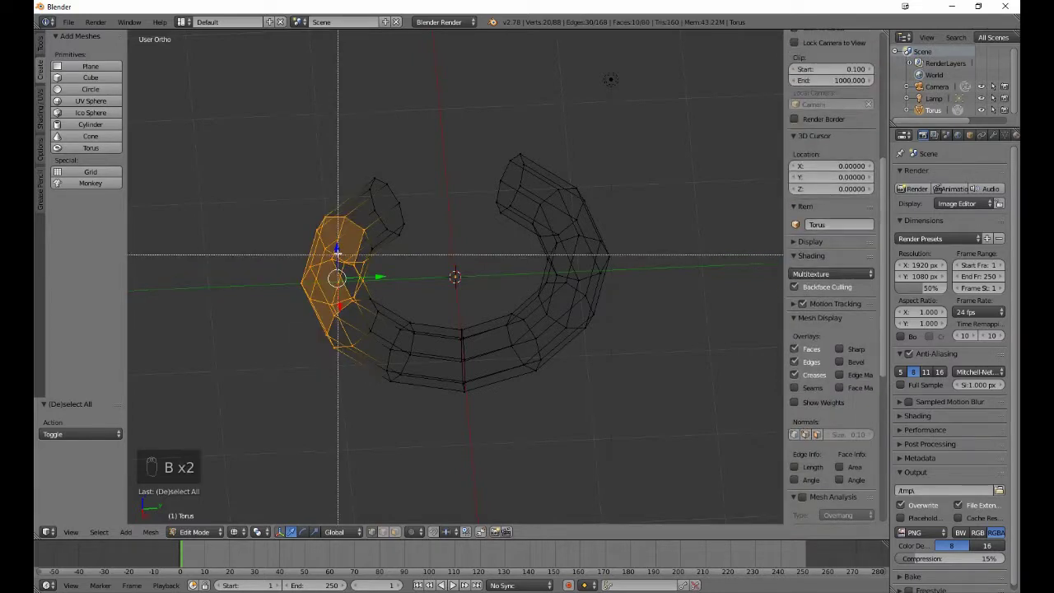
pyautogui.moveTo(338, 248); pyautogui.dragTo(466, 461)
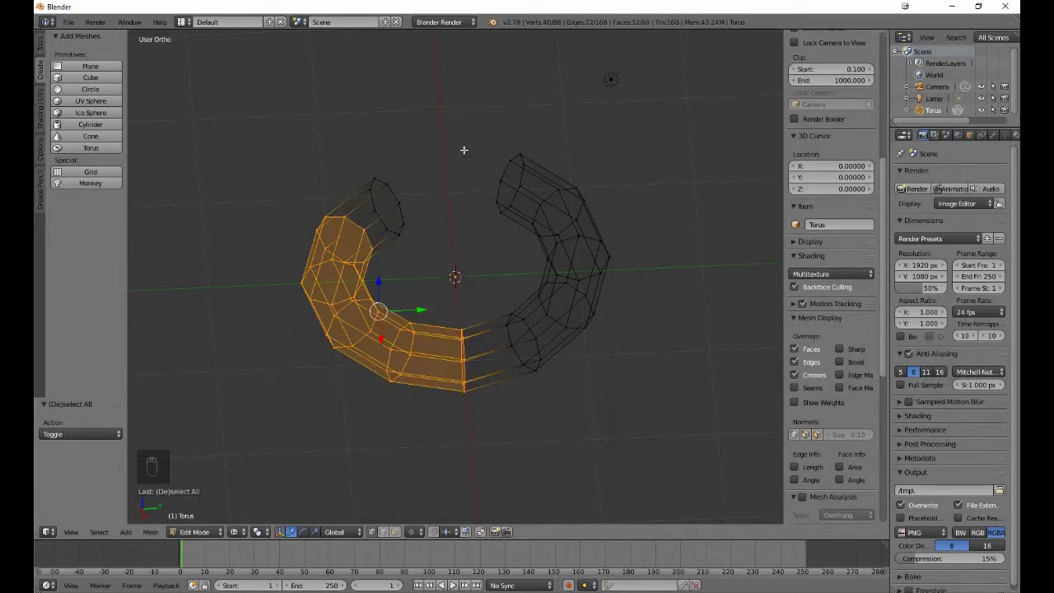
pyautogui.press('b')
pyautogui.moveTo(467, 137); pyautogui.dragTo(646, 398)
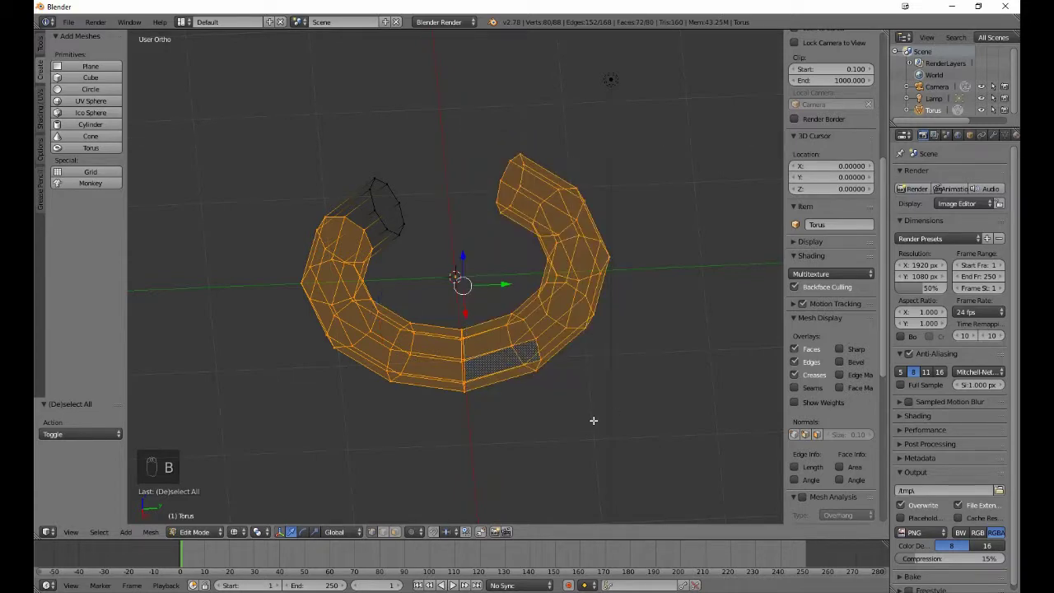
pyautogui.press('KP_1')
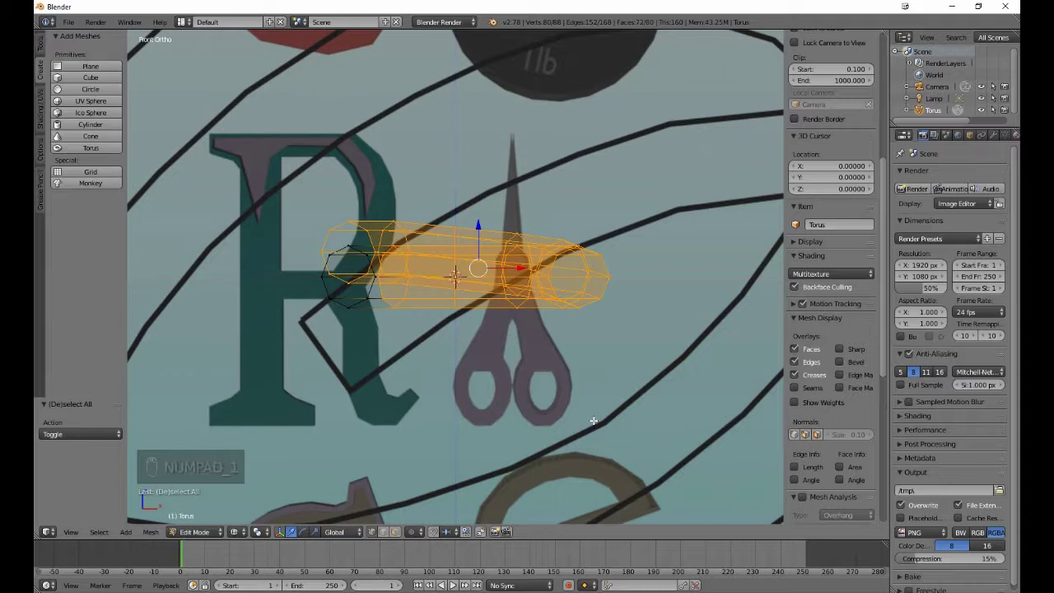
pyautogui.press('g')
pyautogui.write('z')
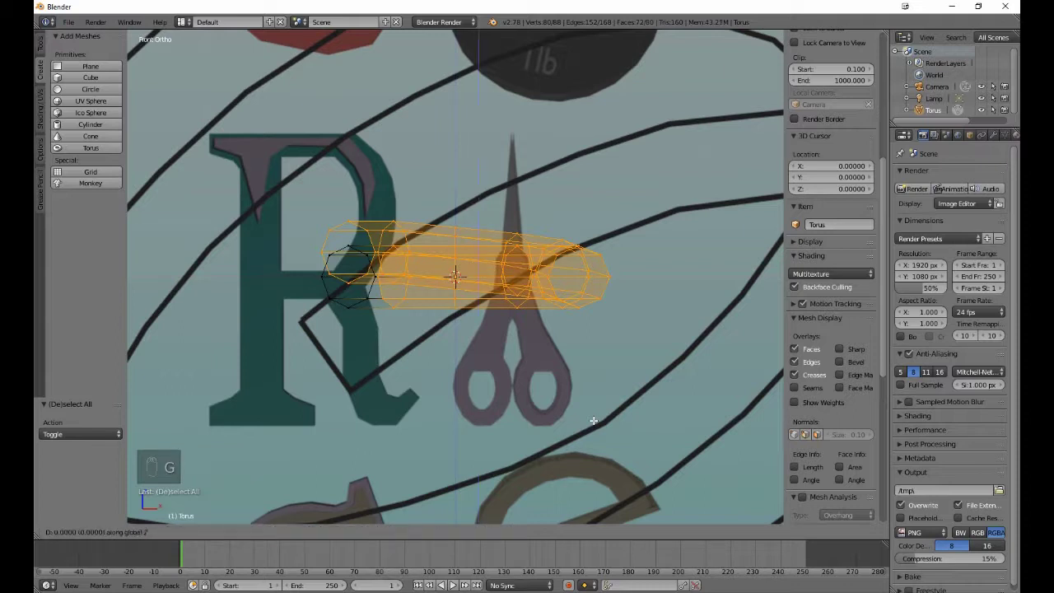
pyautogui.write('.05')
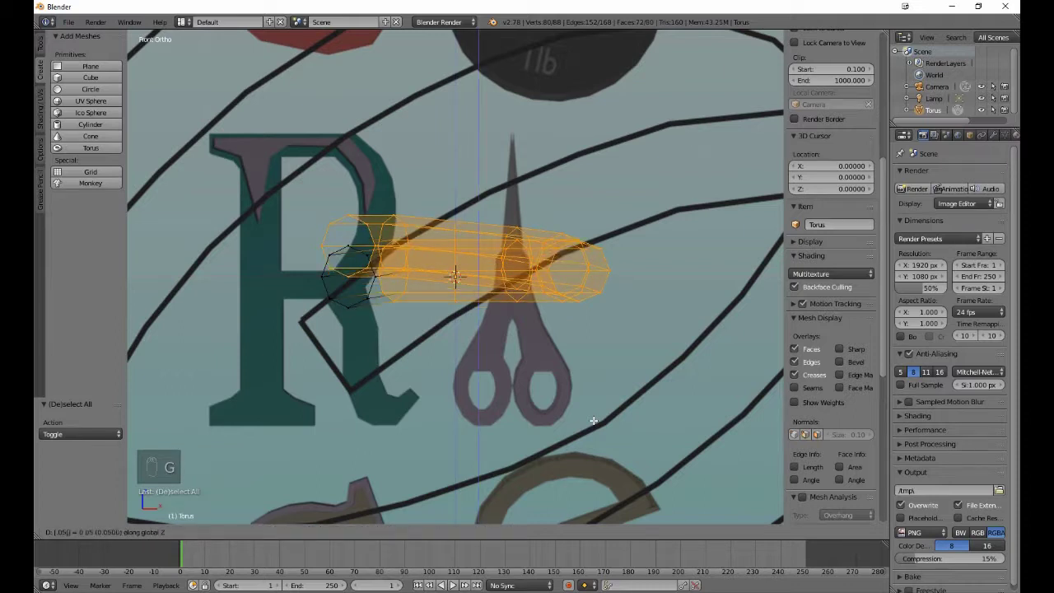
pyautogui.press('Return')
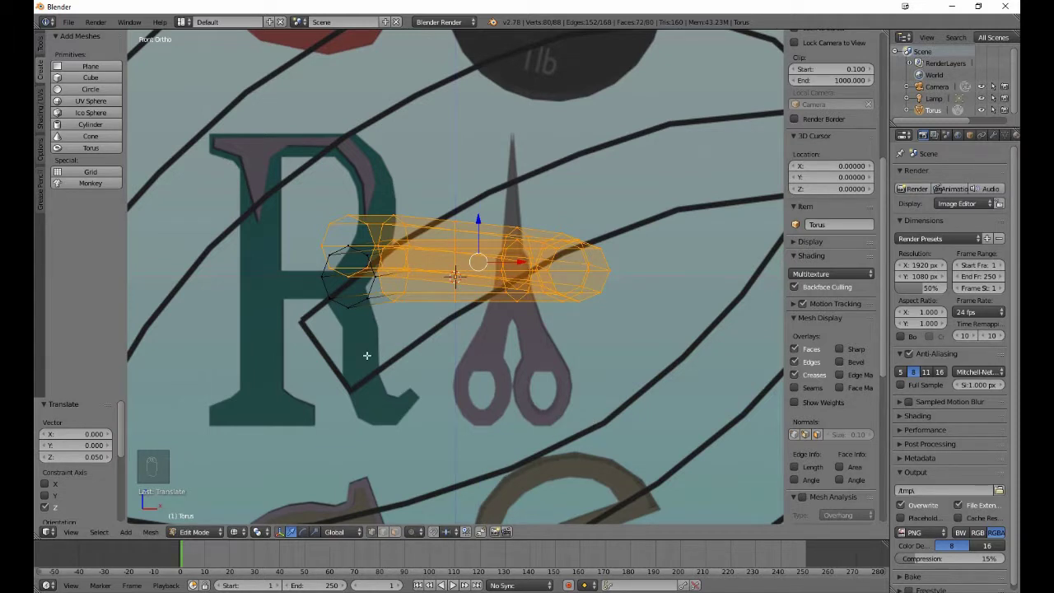
# Deselect the selected loop nearest the -Y open end and move the remaining nine loops 0.05 along Z.
pyautogui.keyDown('alt'); pyautogui.keyDown('shift'); pyautogui.rightClick(379, 283); pyautogui.keyUp('shift'); pyautogui.keyUp('alt')
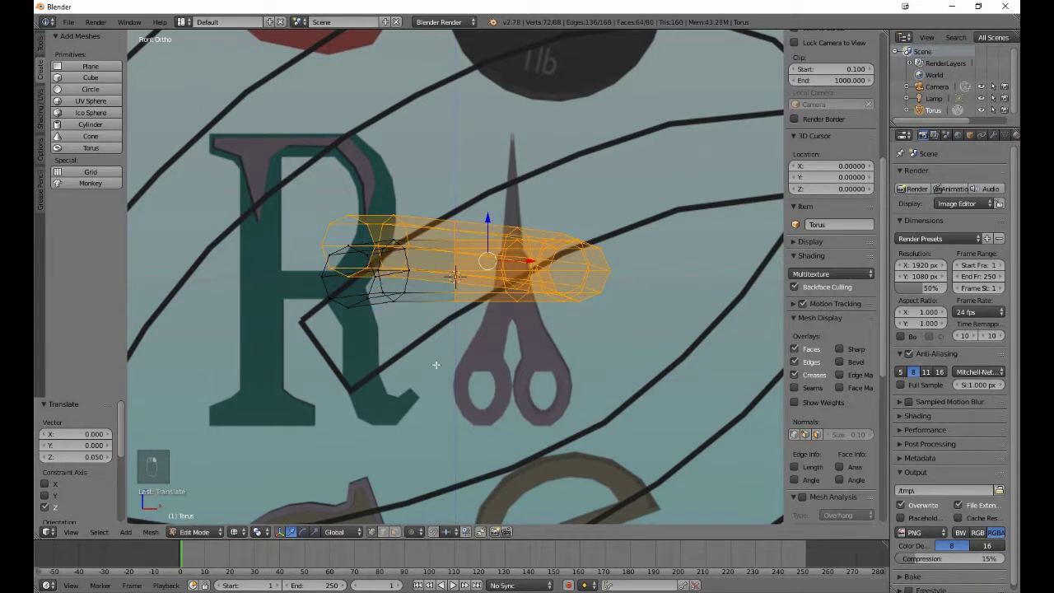
pyautogui.press('g')
pyautogui.write('z')
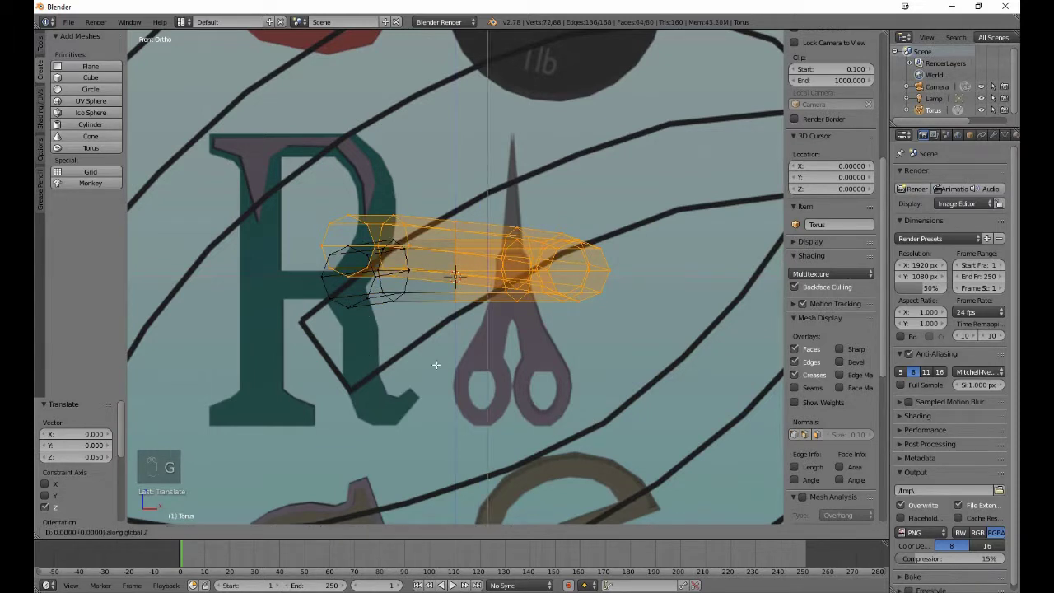
pyautogui.write('.05')
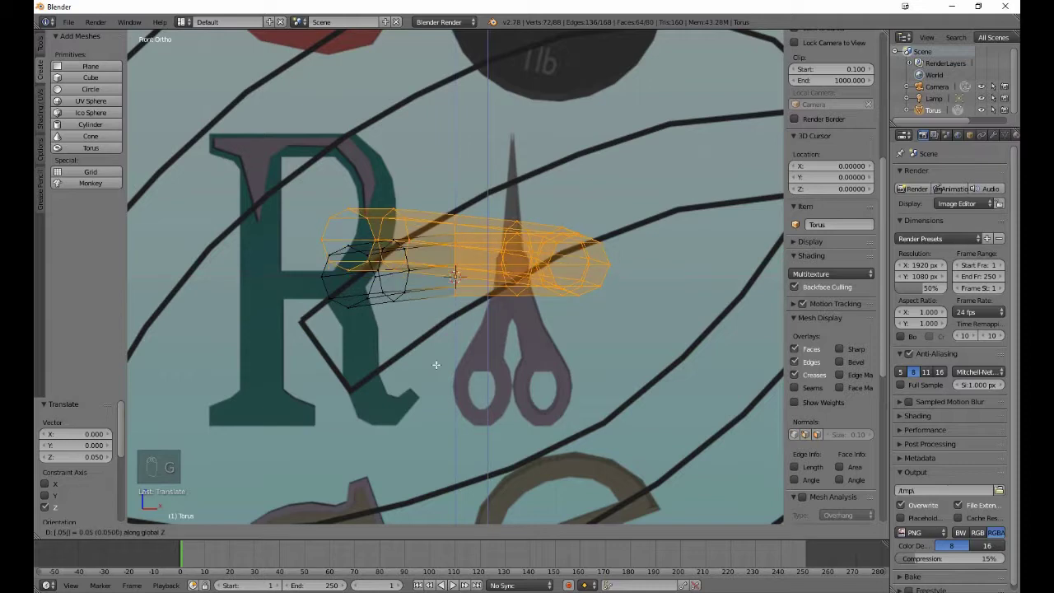
pyautogui.click(436, 364)
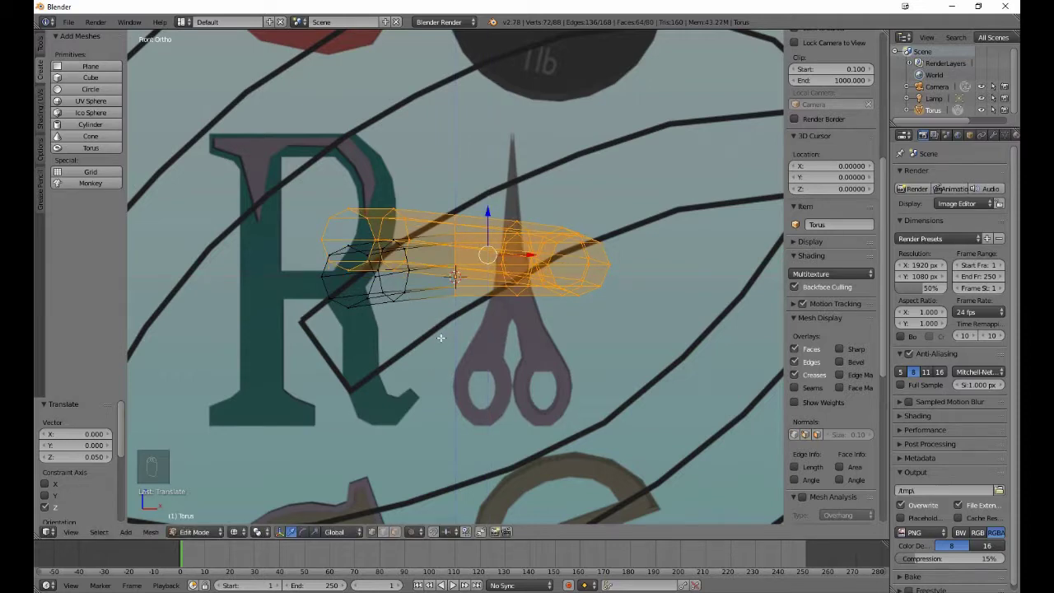
# Drop another cross-section loop on the -Y side from the selection and raise the remaining eight loops by 0.05 along Z.
pyautogui.moveTo(441, 338); pyautogui.dragTo(392, 316, button='middle')
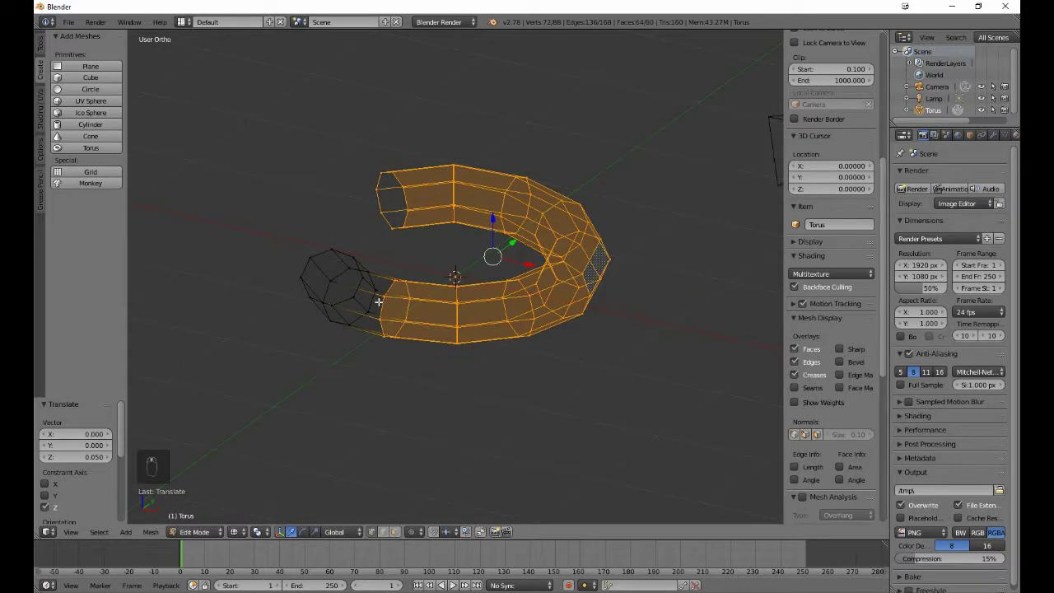
pyautogui.keyDown('alt'); pyautogui.keyDown('shift'); pyautogui.rightClick(382, 309); pyautogui.keyUp('shift'); pyautogui.keyUp('alt')
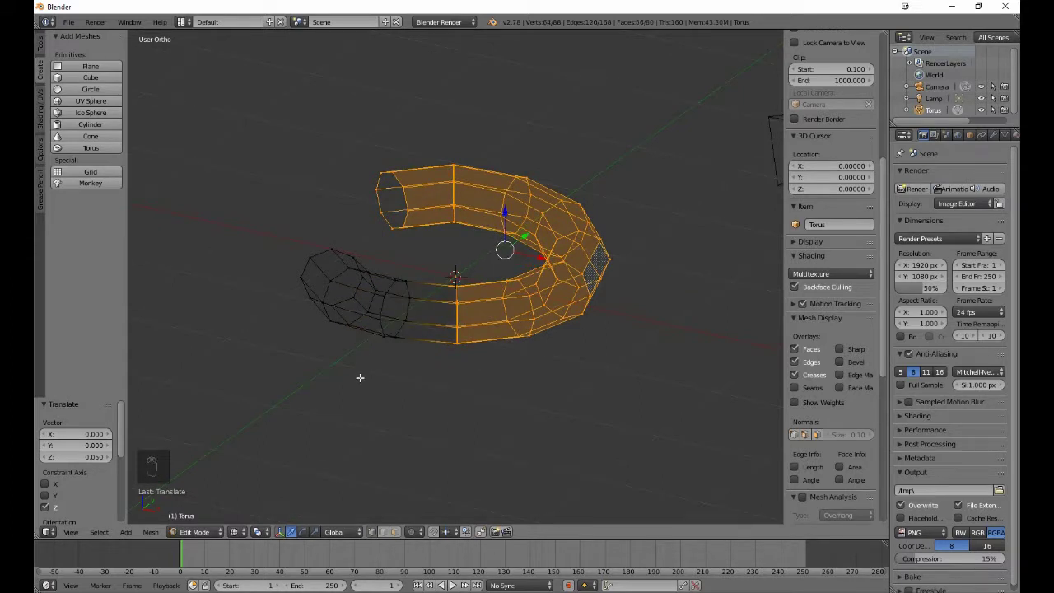
pyautogui.press('g')
pyautogui.write('z')
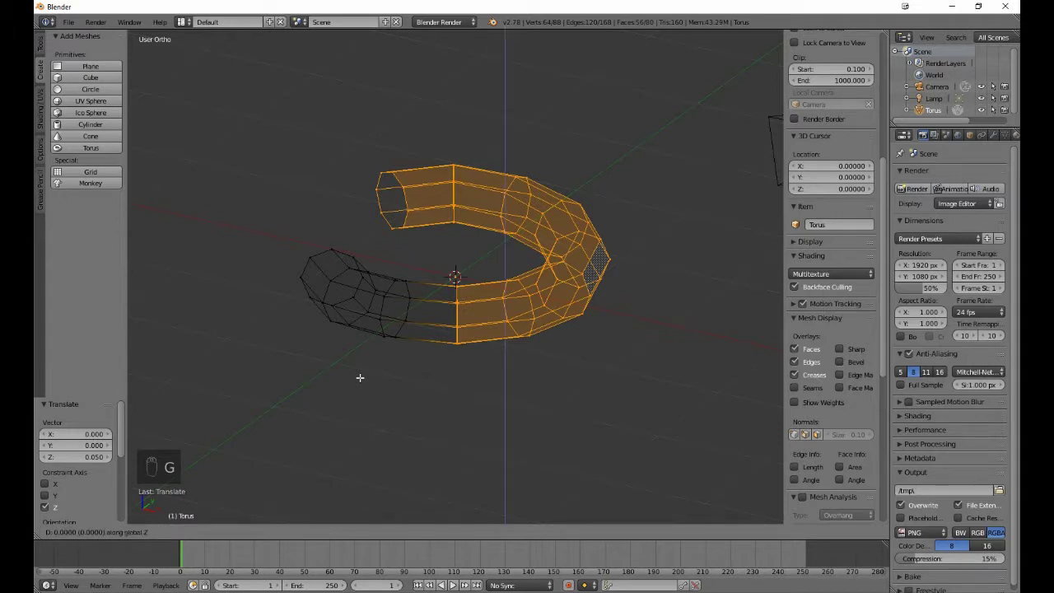
pyautogui.write('.05')
pyautogui.press('Return')
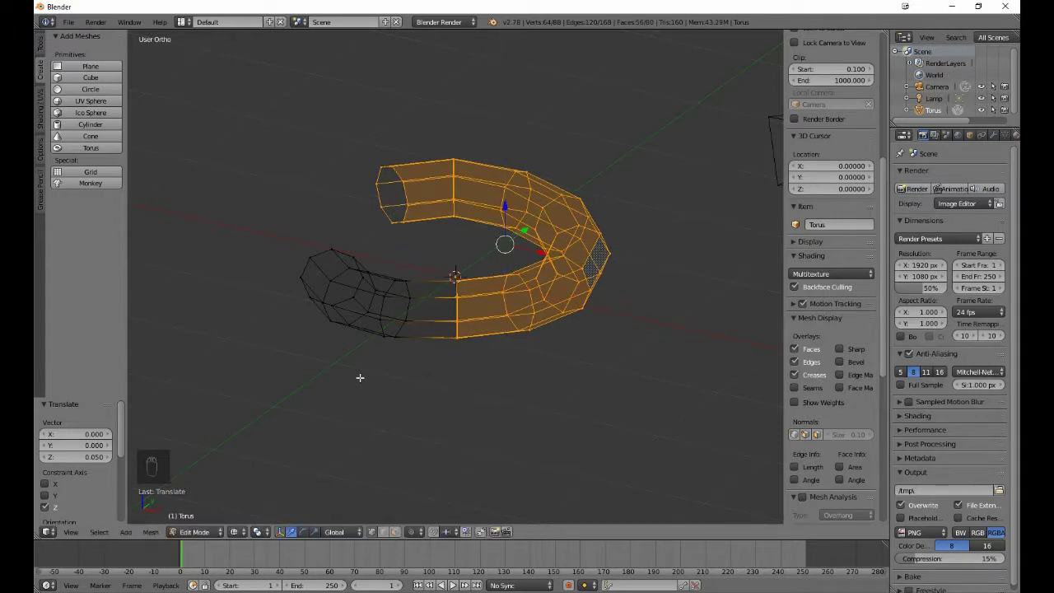
# Undo the stray vertex selection, leave only the seven loops toward the +Y end selected, and move them 0.05 along Z.
pyautogui.moveTo(416, 381); pyautogui.dragTo(373, 392, button='middle')
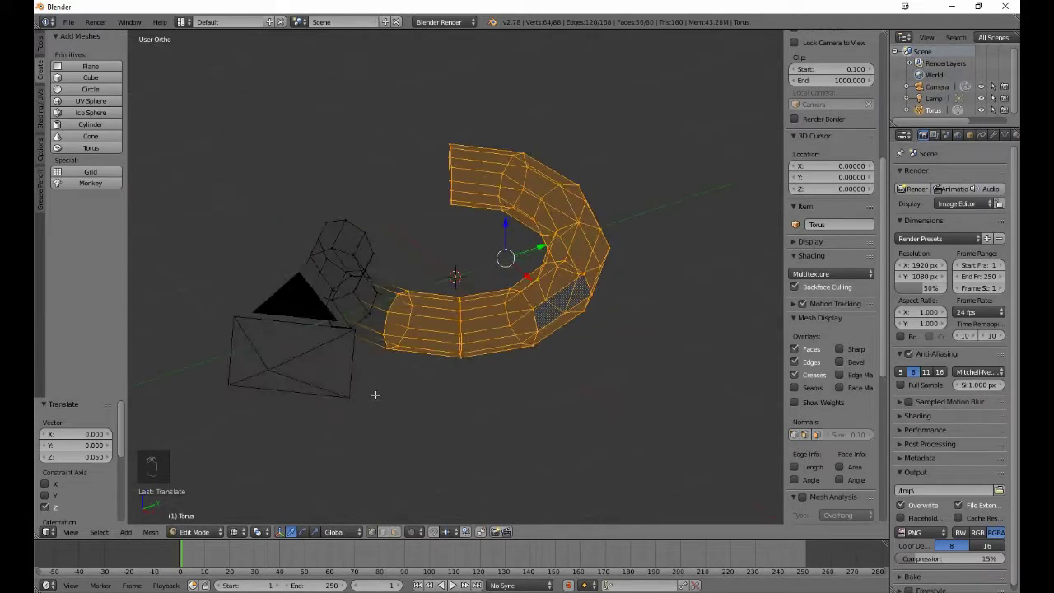
pyautogui.keyDown('ctrl'); pyautogui.rightClick(385, 316); pyautogui.keyUp('ctrl')
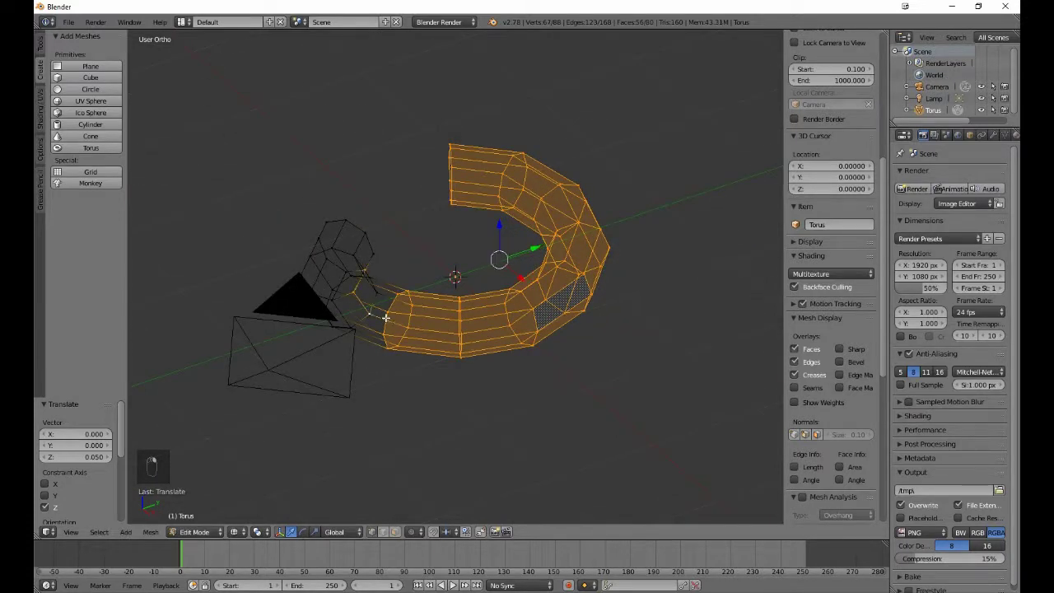
pyautogui.hotkey('ctrl', 'z')
pyautogui.hotkey('ctrl', 'z')
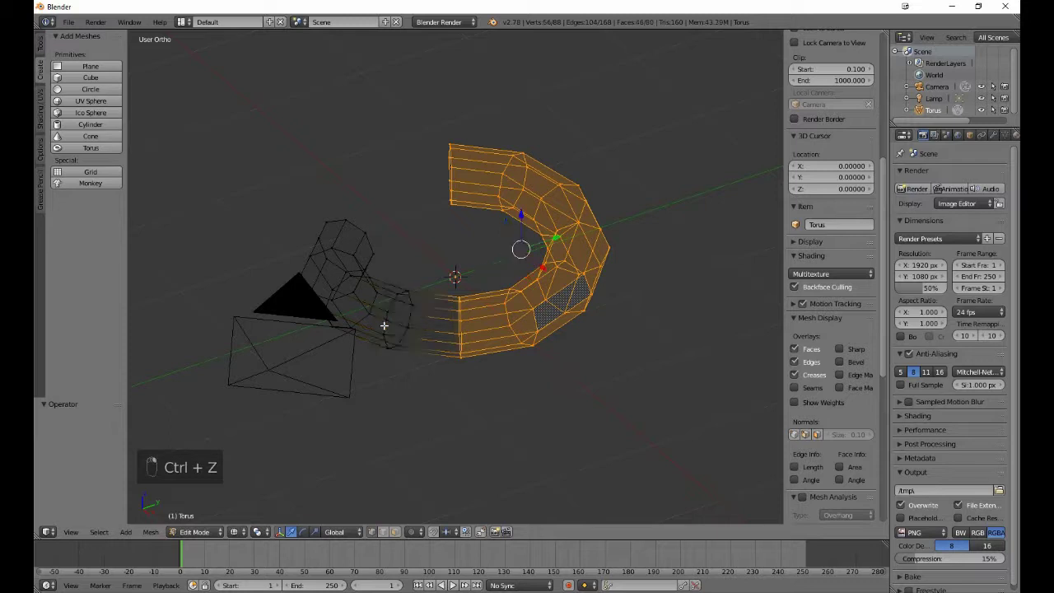
pyautogui.write('g')
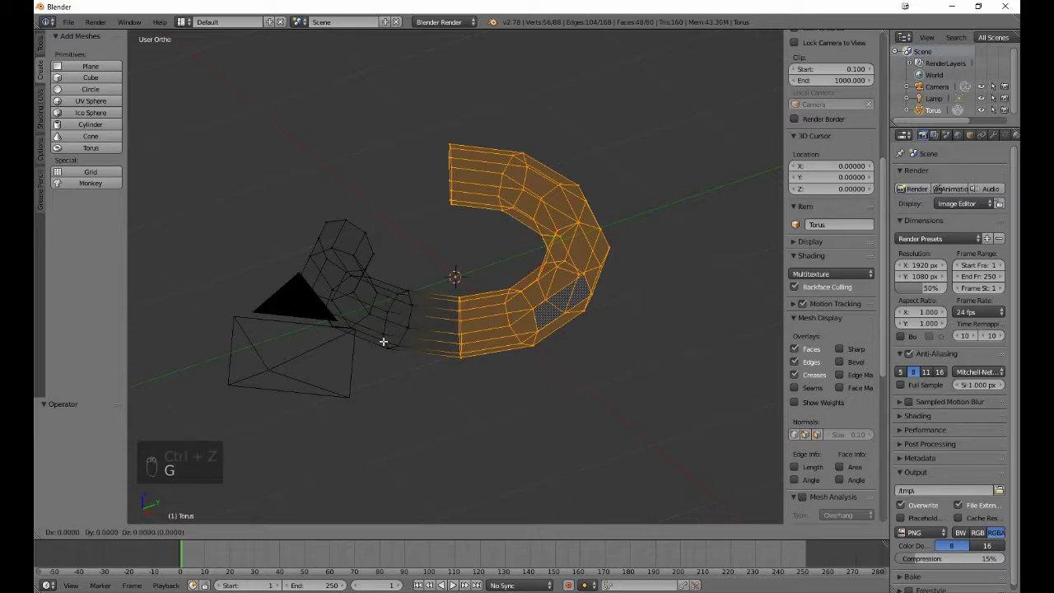
pyautogui.write('z')
pyautogui.write('.05')
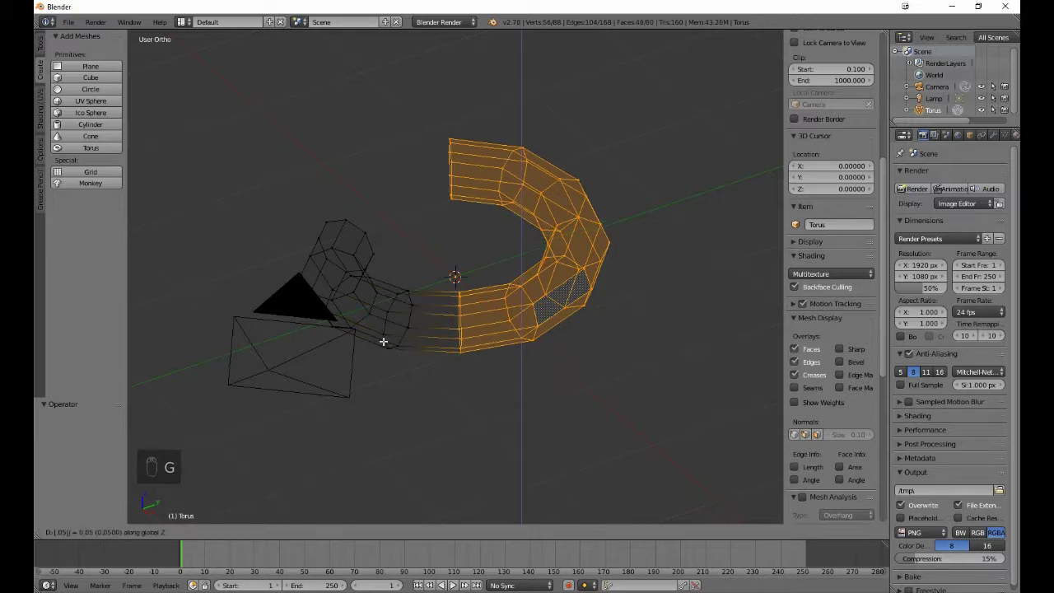
pyautogui.click(382, 341)
# Deselect one more loop, raise the six loops toward the +Y open end by 0.05 along Z, and clear the selection.
pyautogui.press('KP_3')
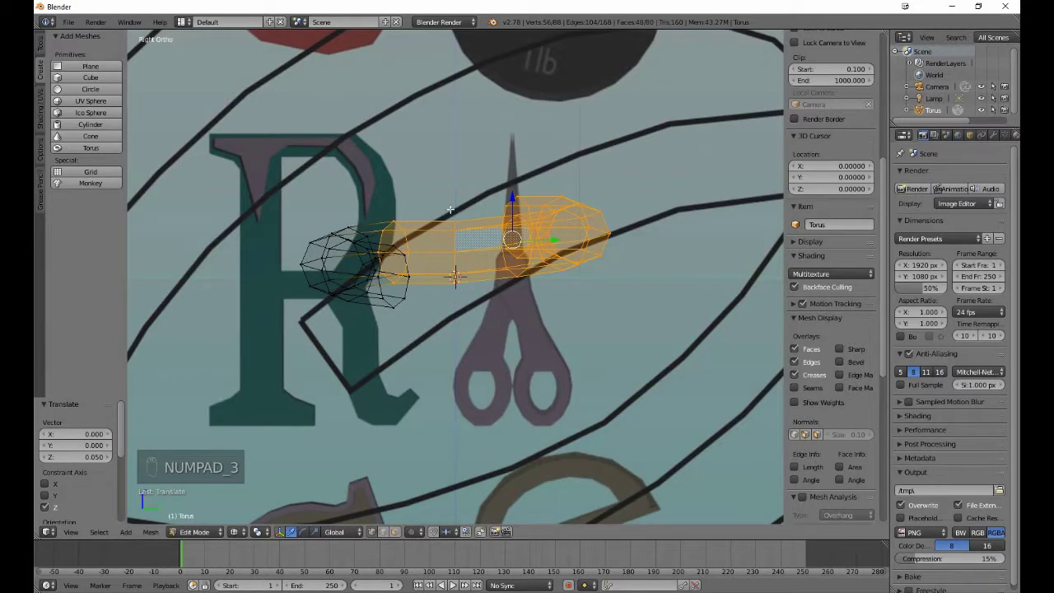
pyautogui.keyDown('alt'); pyautogui.keyDown('shift'); pyautogui.rightClick(407, 241); pyautogui.keyUp('shift'); pyautogui.keyUp('alt')
pyautogui.write('g')
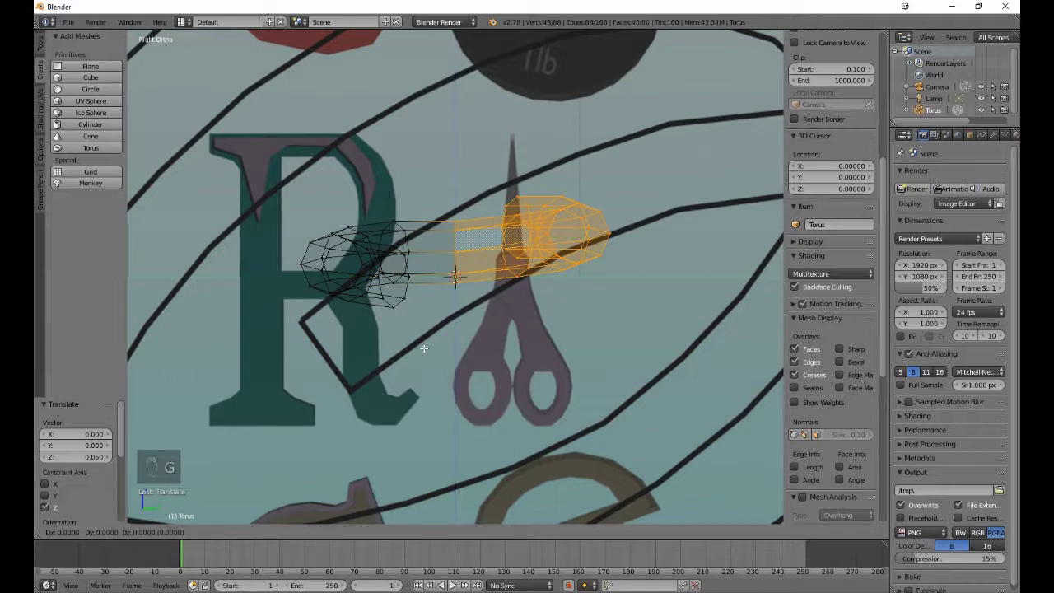
pyautogui.write('z.05')
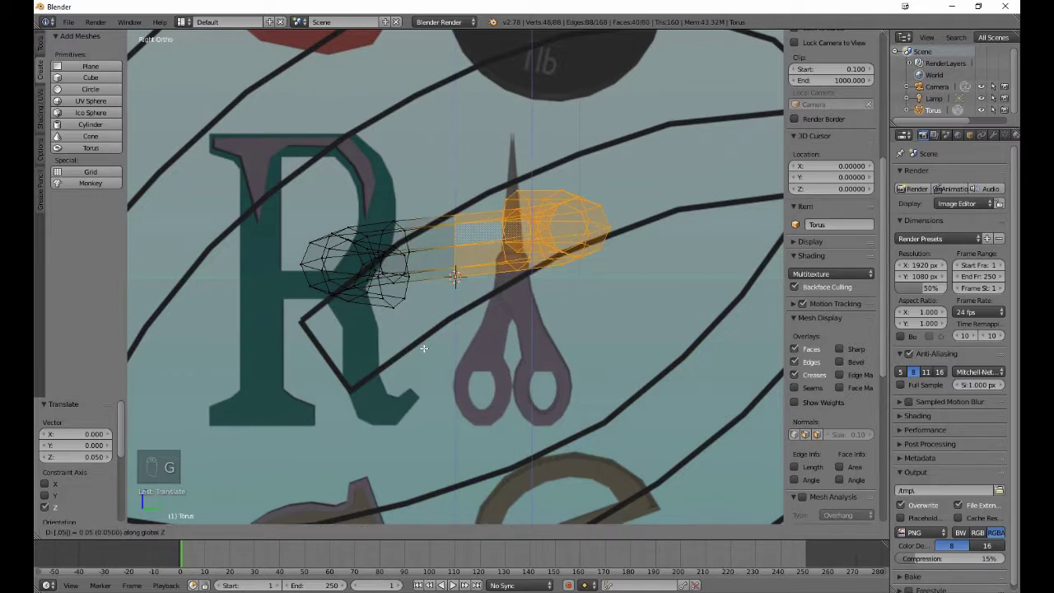
pyautogui.press('Return')
pyautogui.press('a')
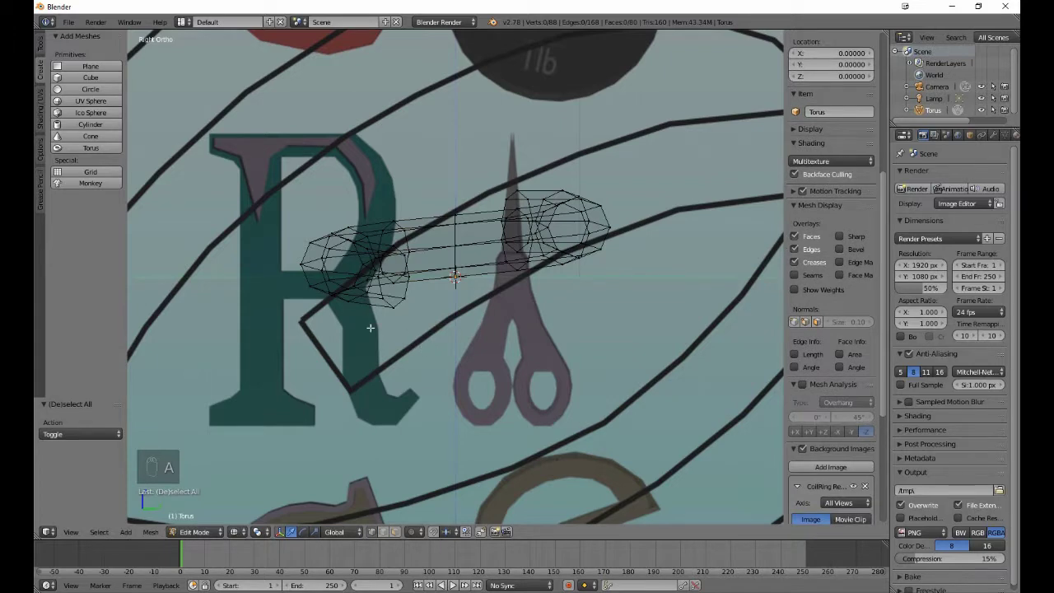
# Select the whole open coil mesh and duplicate it in place.
pyautogui.moveTo(370, 327)
pyautogui.mouseDown(button='middle')
pyautogui.moveTo(443, 376)
pyautogui.moveTo(298, 343)
pyautogui.moveTo(386, 332)
pyautogui.moveTo(372, 331)
pyautogui.mouseUp(button='middle')
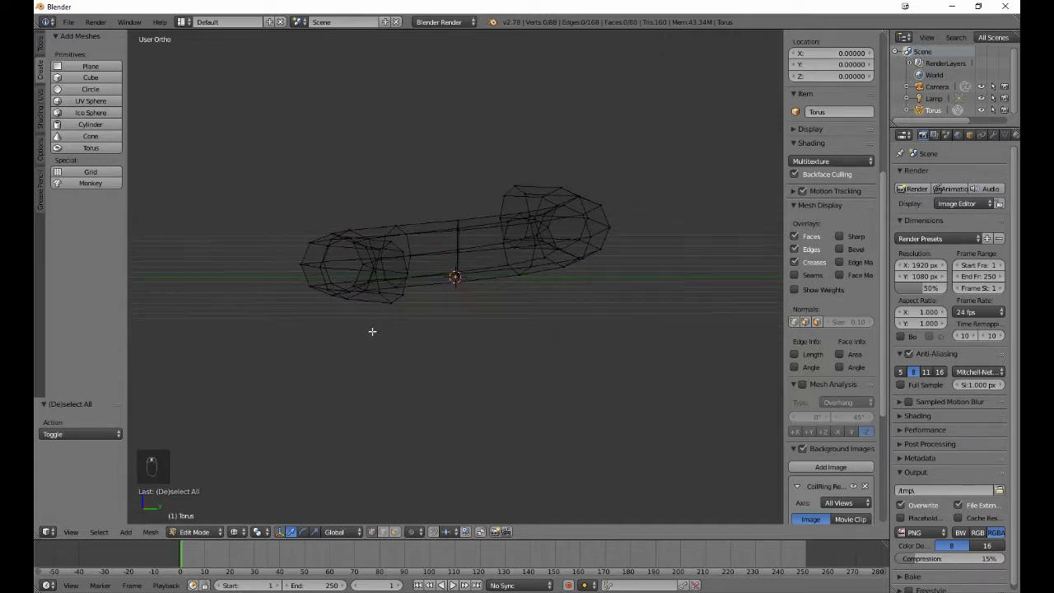
pyautogui.press('KP_3')
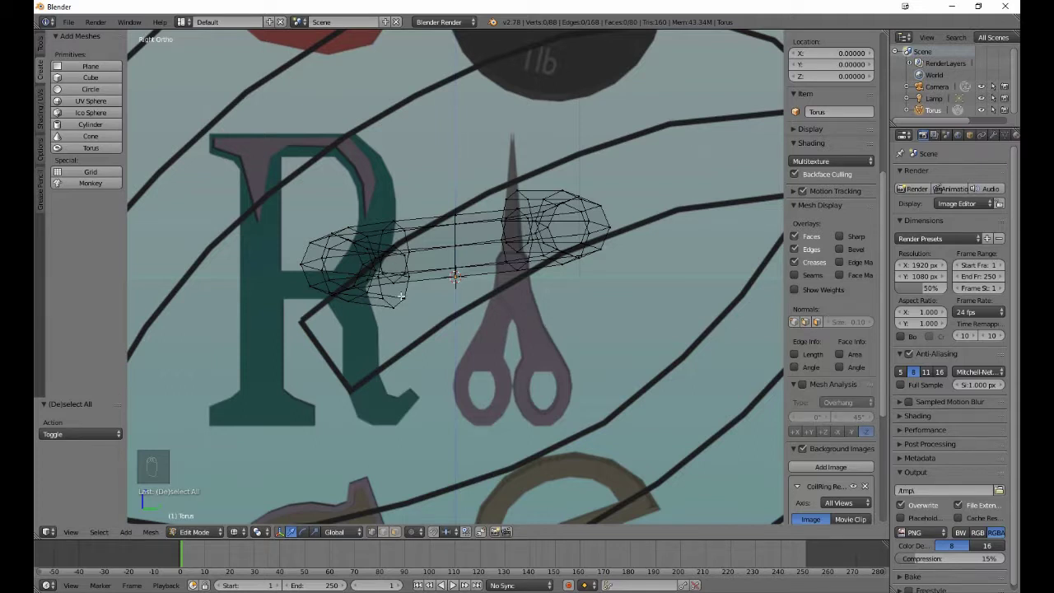
pyautogui.press('a')
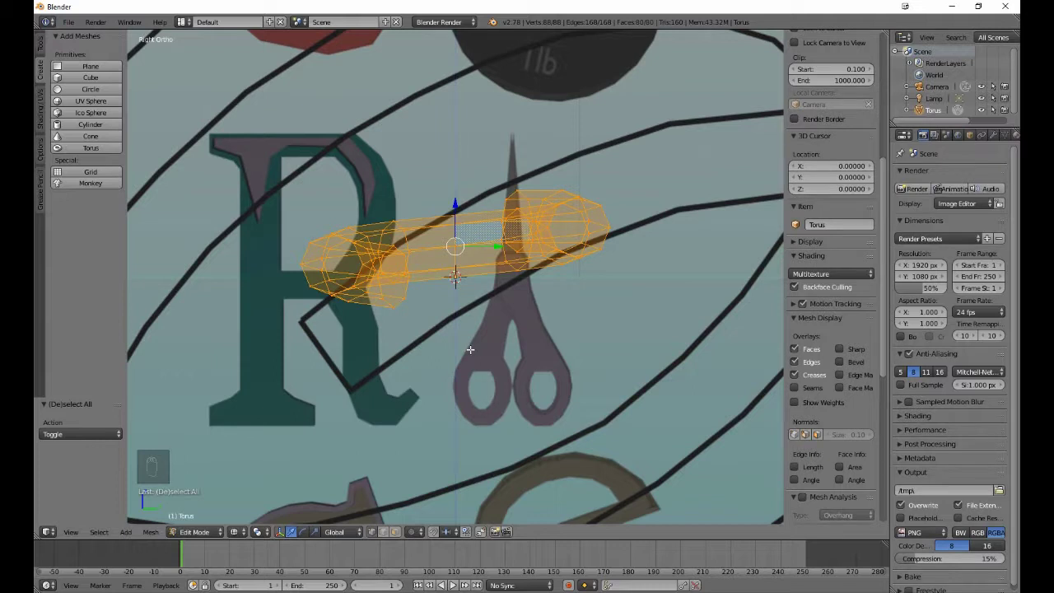
pyautogui.hotkey('shift', 'd')
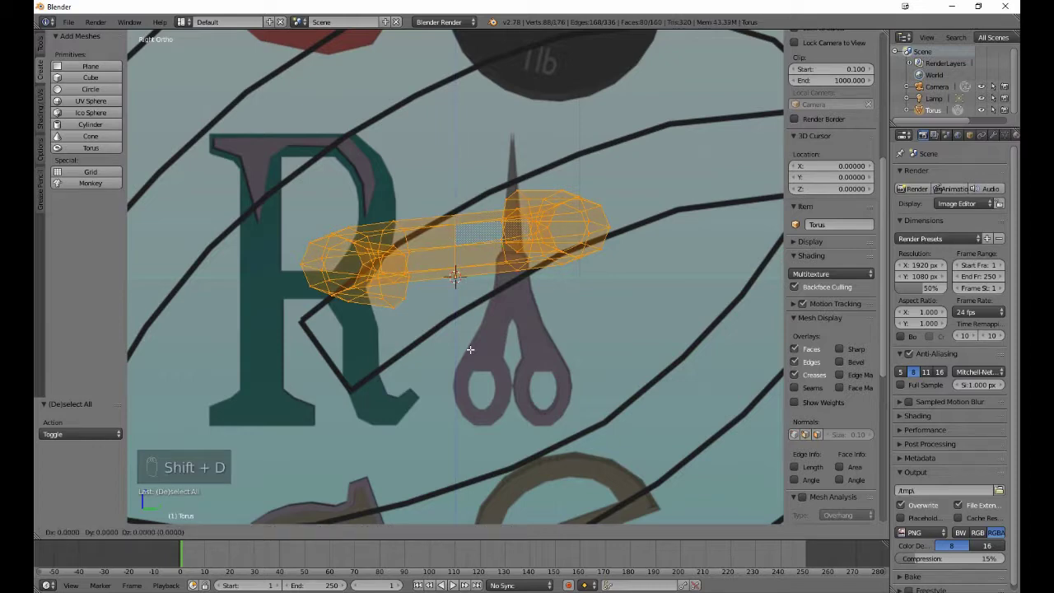
pyautogui.rightClick(470, 349)
# Rotate the duplicated coil in top view by -304.286° and a further 6.21° so it continues the original's segments.
pyautogui.press('KP_7')
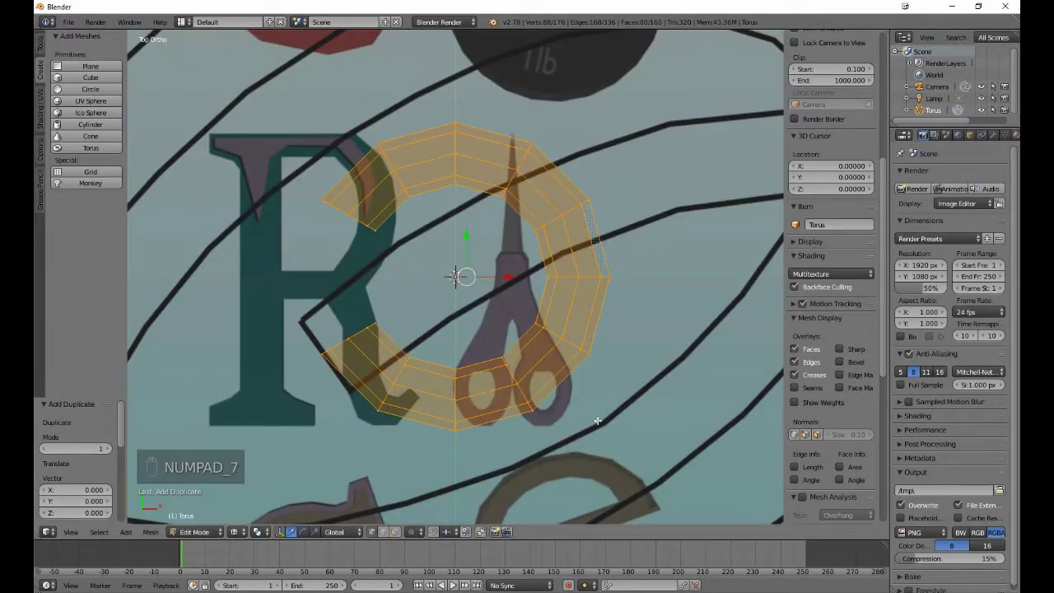
pyautogui.press('r')
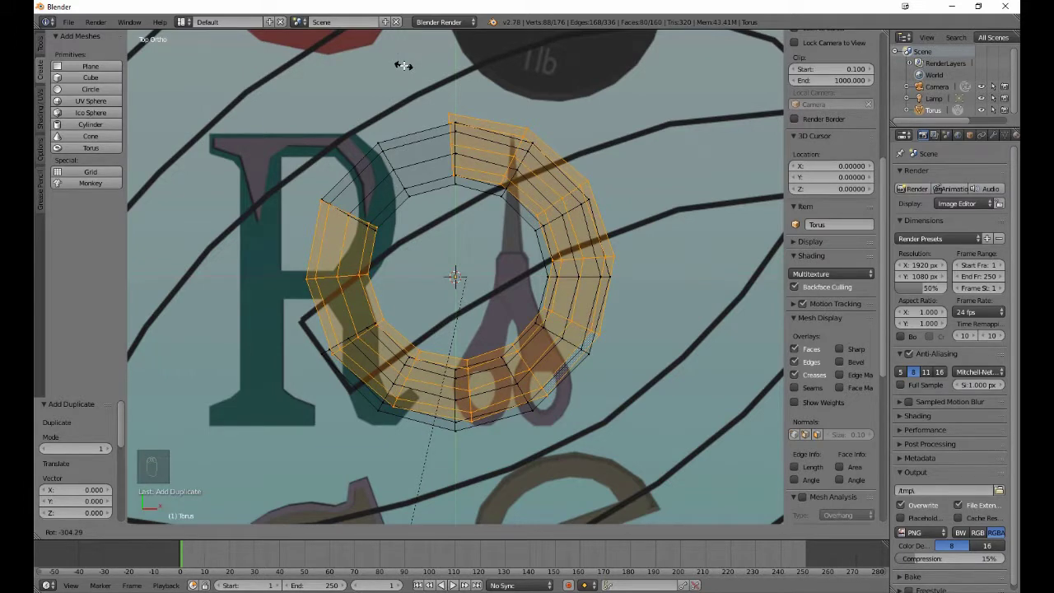
pyautogui.click(402, 65)
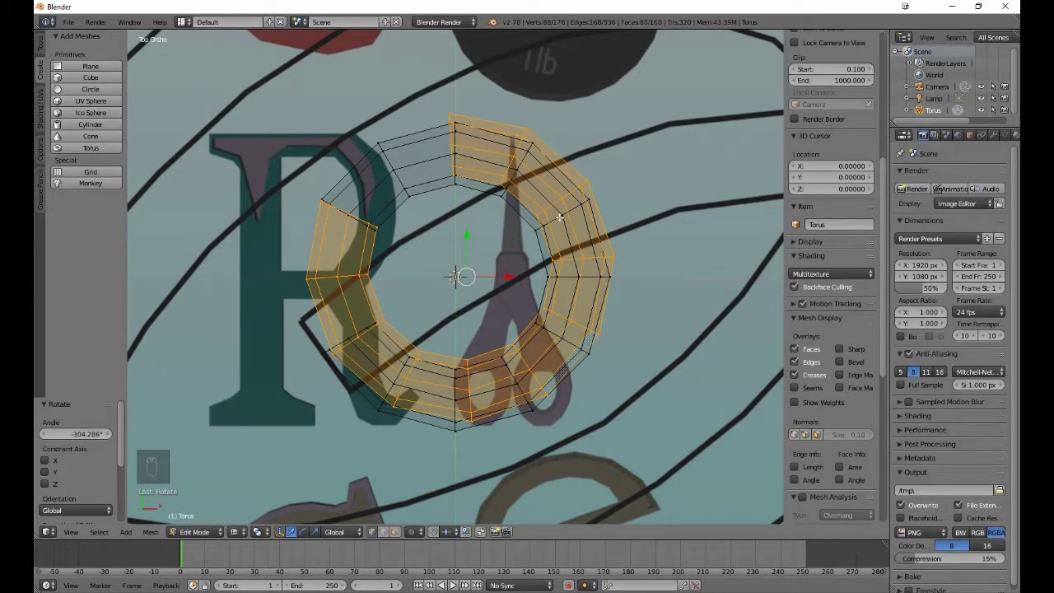
pyautogui.press('r')
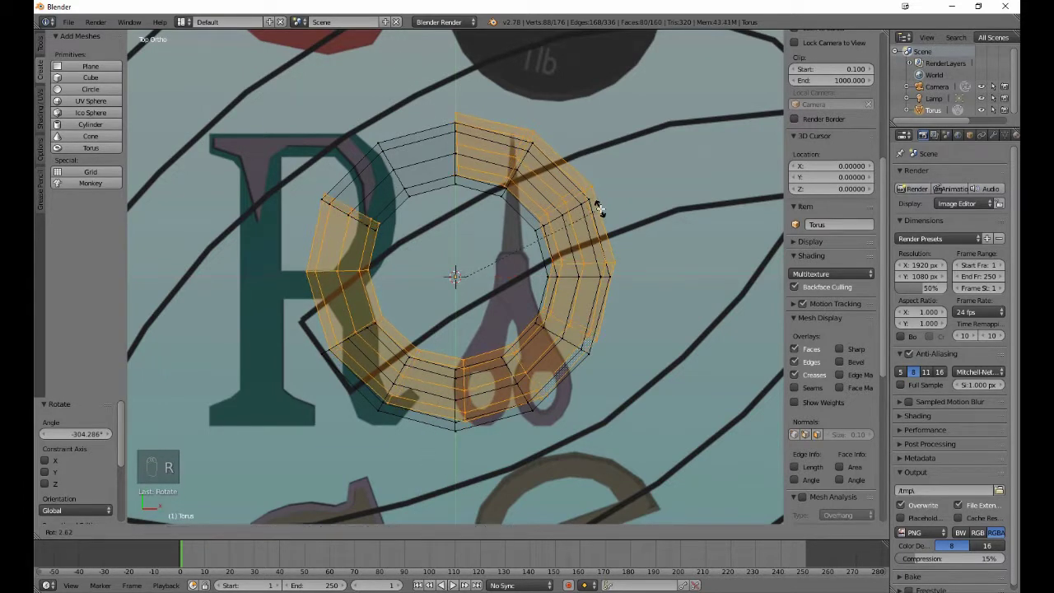
pyautogui.click(600, 217)
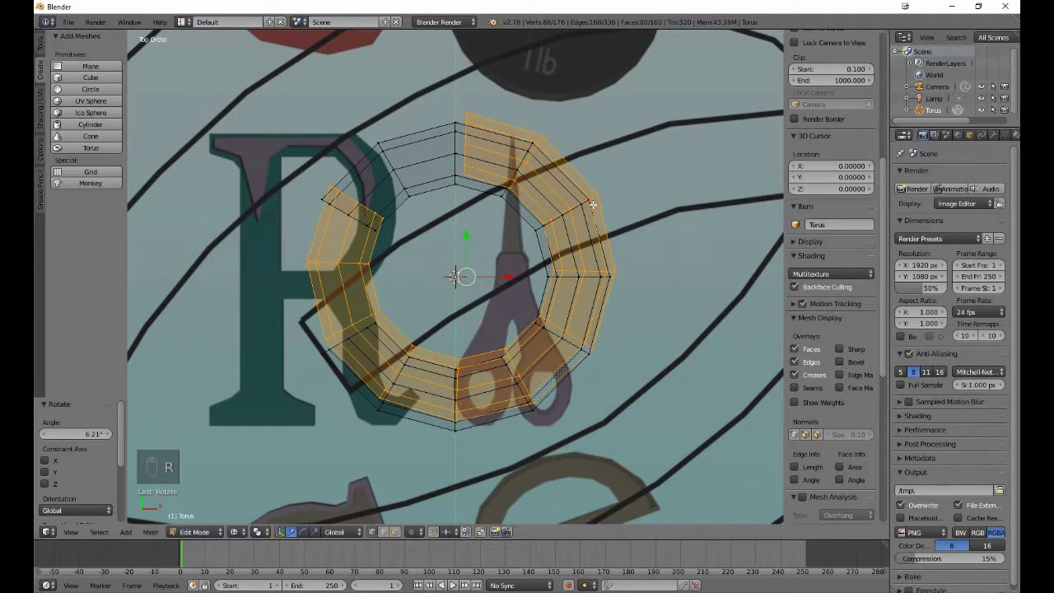
# Align the duplicated turn over the original in top view, moving it -0.062 X and -0.109 Y, rotating -1.108°, then nudging 0.005 X and 0.019 Y.
pyautogui.press('g')
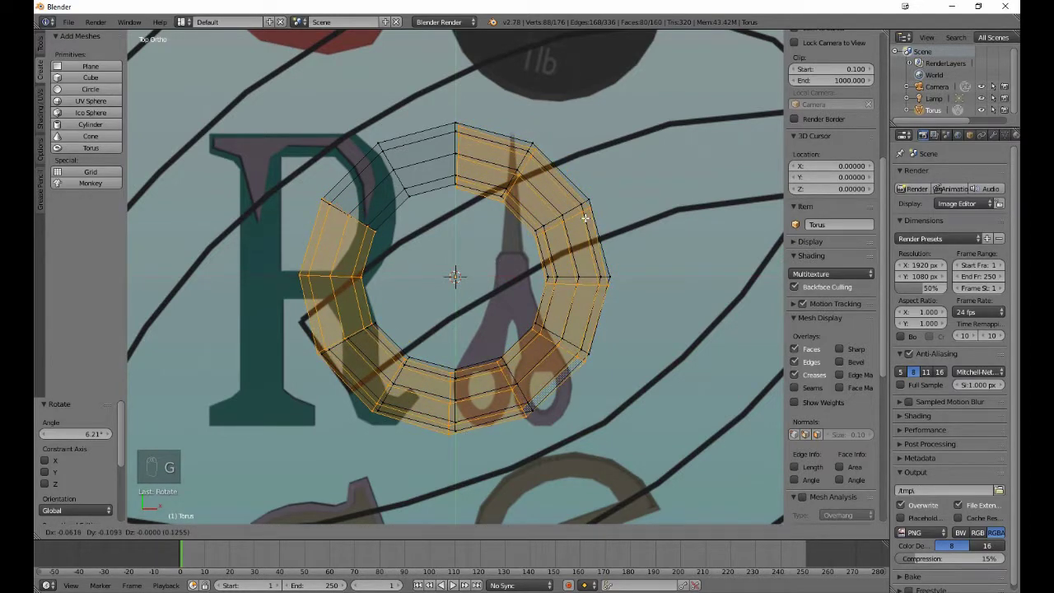
pyautogui.click(585, 218)
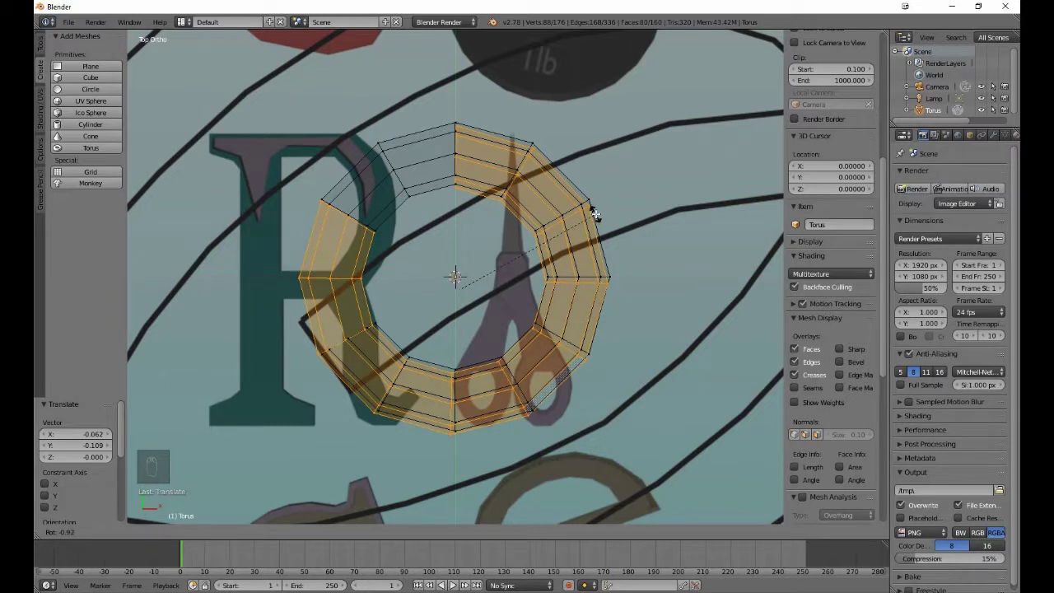
pyautogui.click(593, 213)
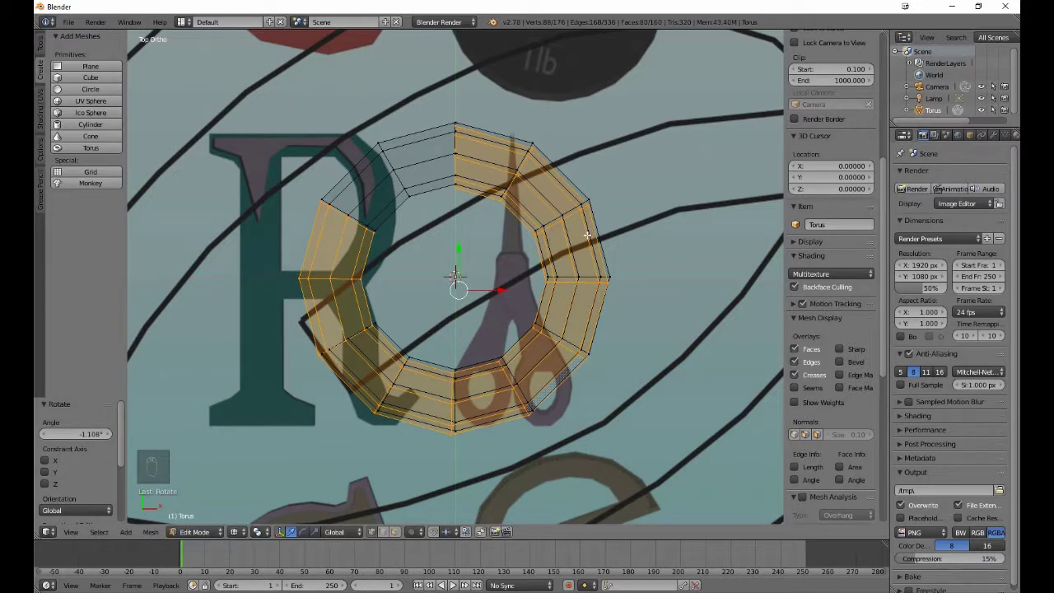
pyautogui.press('g')
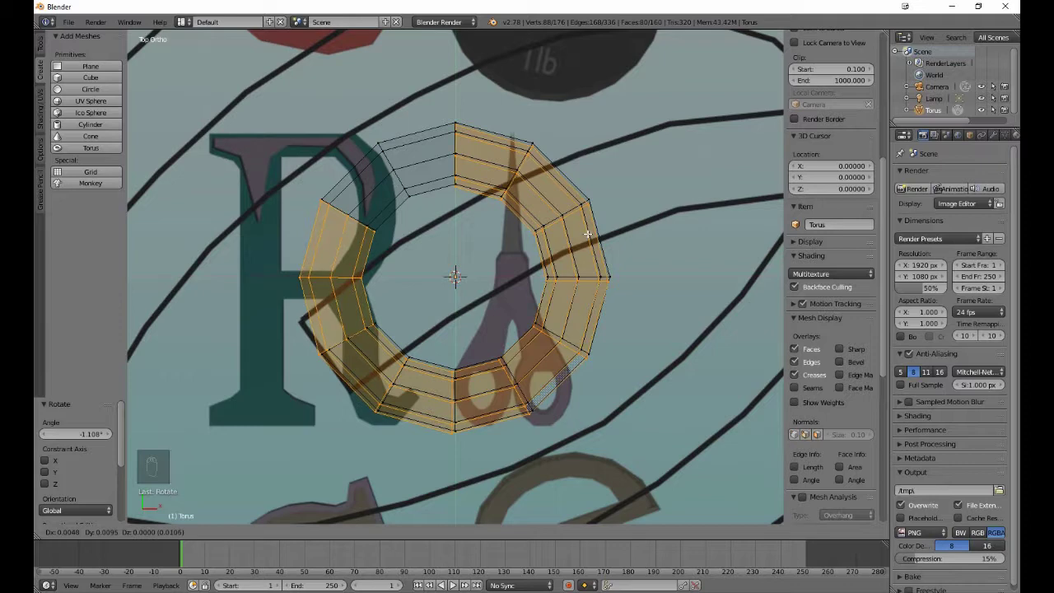
pyautogui.click(587, 233)
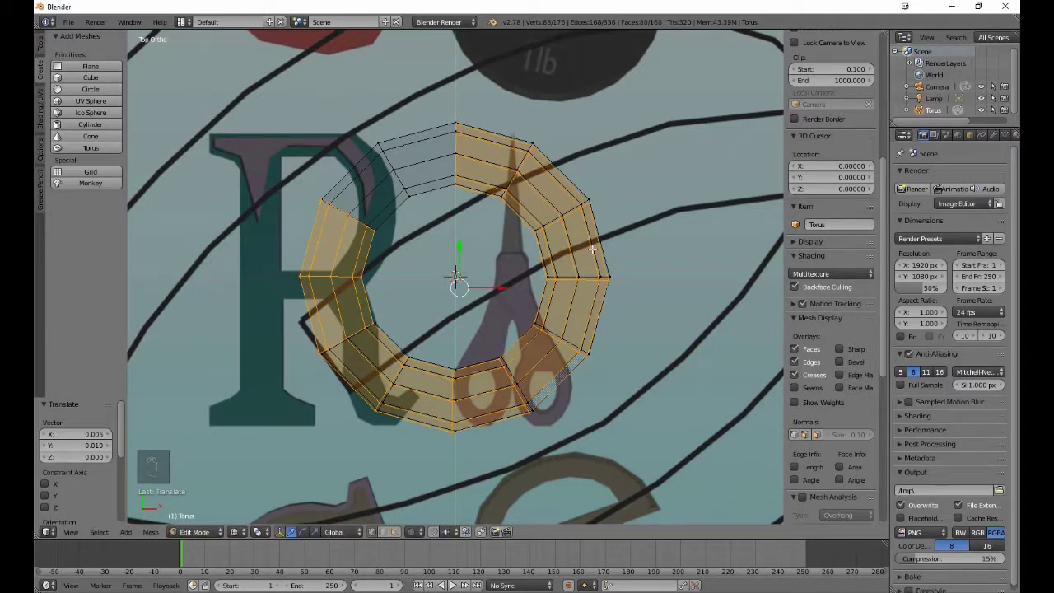
# Raise the duplicated turn about 0.44 along Z to meet the original coil's end, return to solid shading and clear the selection.
pyautogui.moveTo(591, 305); pyautogui.dragTo(449, 251, button='middle')
pyautogui.press('g')
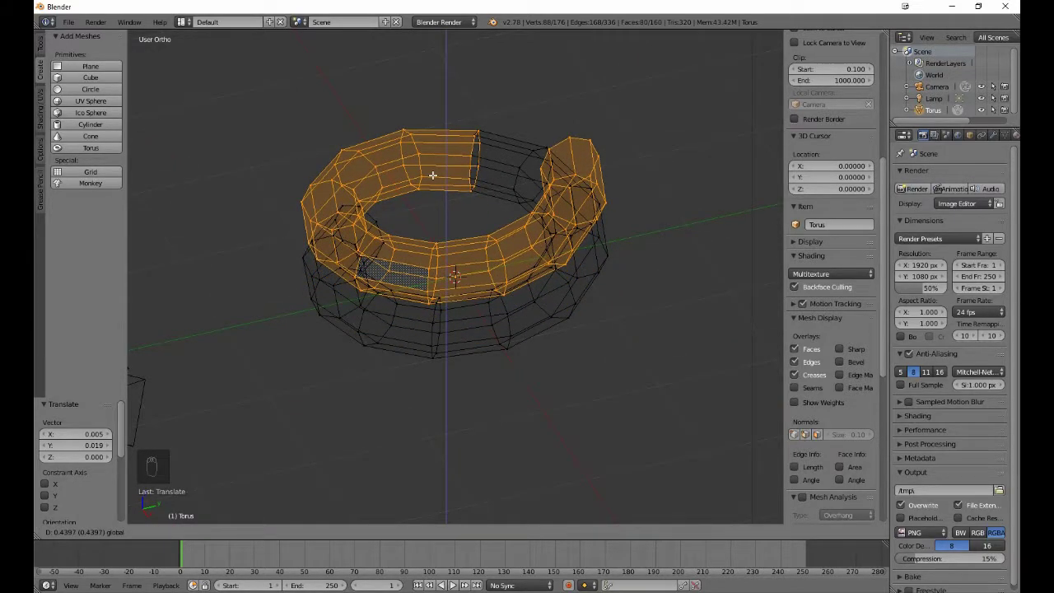
pyautogui.press('z')
pyautogui.click(432, 174)
pyautogui.moveTo(451, 329)
pyautogui.mouseDown(button='middle')
pyautogui.moveTo(451, 274)
pyautogui.moveTo(419, 254)
pyautogui.moveTo(333, 258)
pyautogui.moveTo(595, 262)
pyautogui.moveTo(404, 248)
pyautogui.moveTo(373, 275)
pyautogui.moveTo(307, 270)
pyautogui.moveTo(258, 247)
pyautogui.moveTo(395, 271)
pyautogui.moveTo(350, 232)
pyautogui.mouseUp(button='middle')
pyautogui.press('z')
pyautogui.press('a')
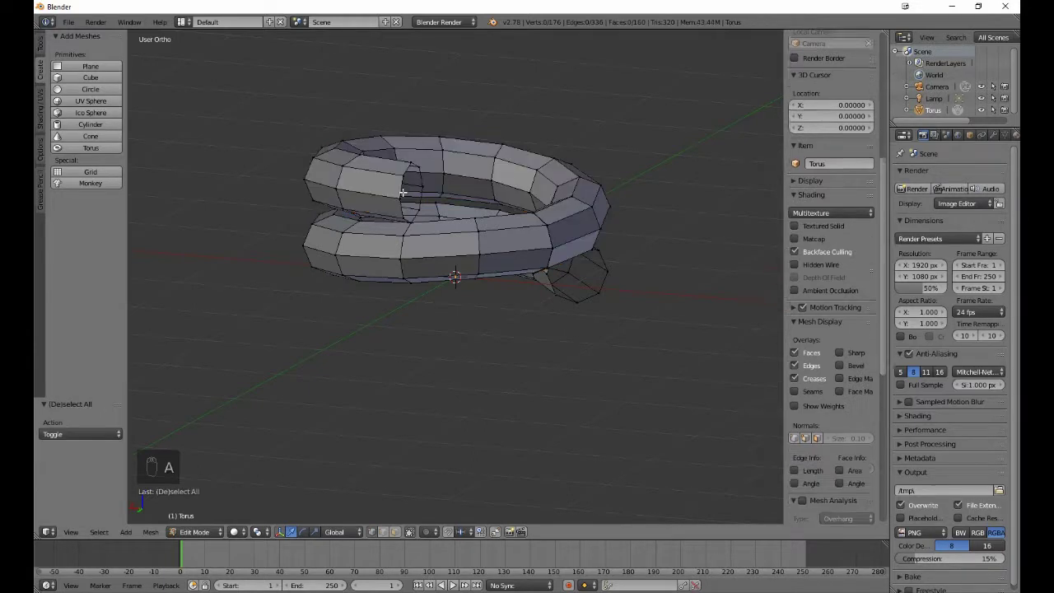
# Select the edge loop at the upper turn's open end, move it 0.05 along Z, and clear the selection.
pyautogui.keyDown('alt'); pyautogui.rightClick(401, 188); pyautogui.keyUp('alt')
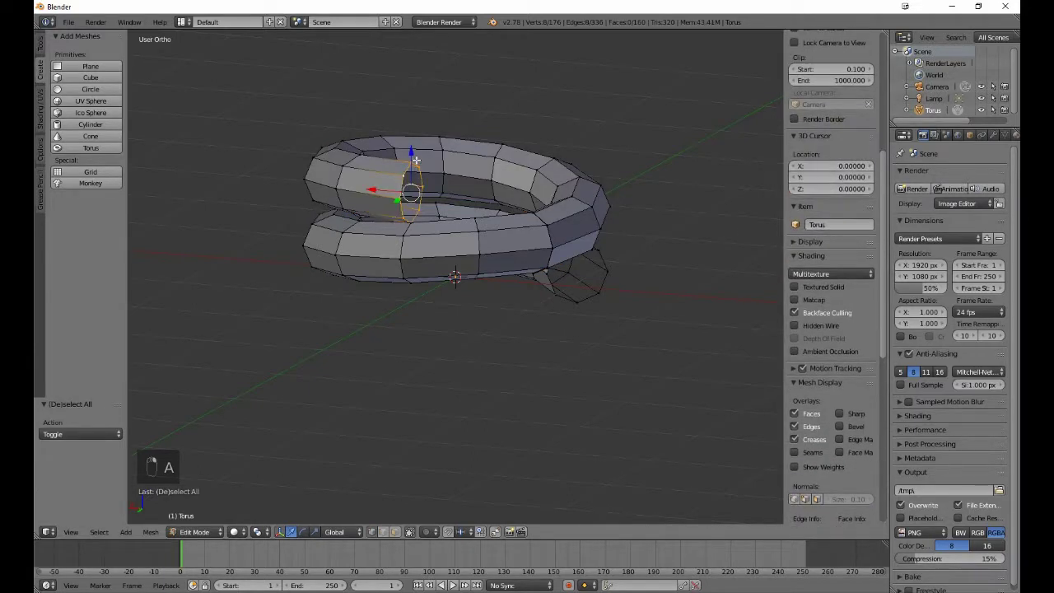
pyautogui.moveTo(505, 262); pyautogui.dragTo(582, 248, button='middle')
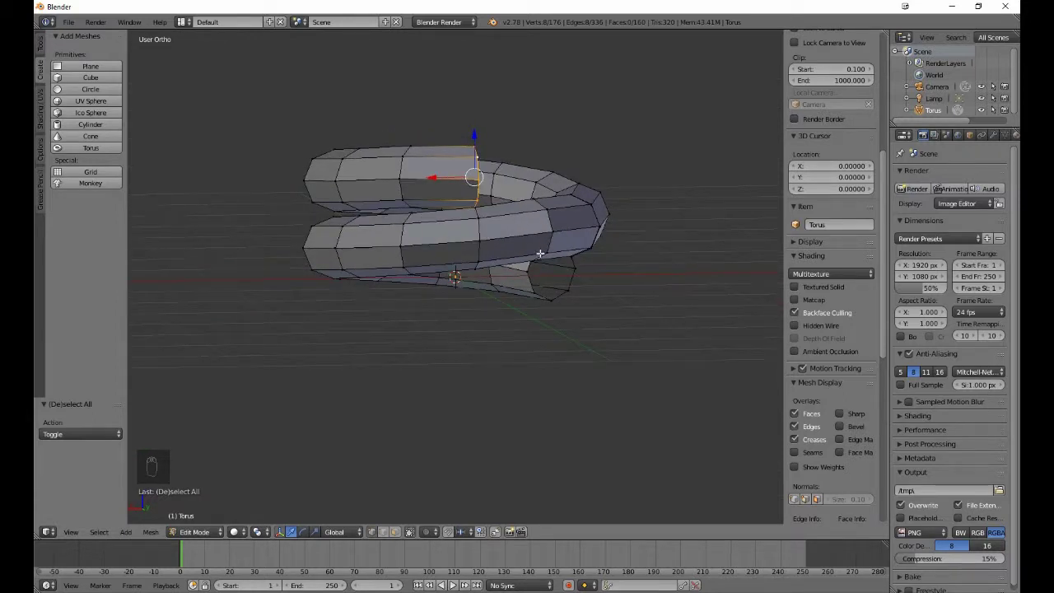
pyautogui.write('g')
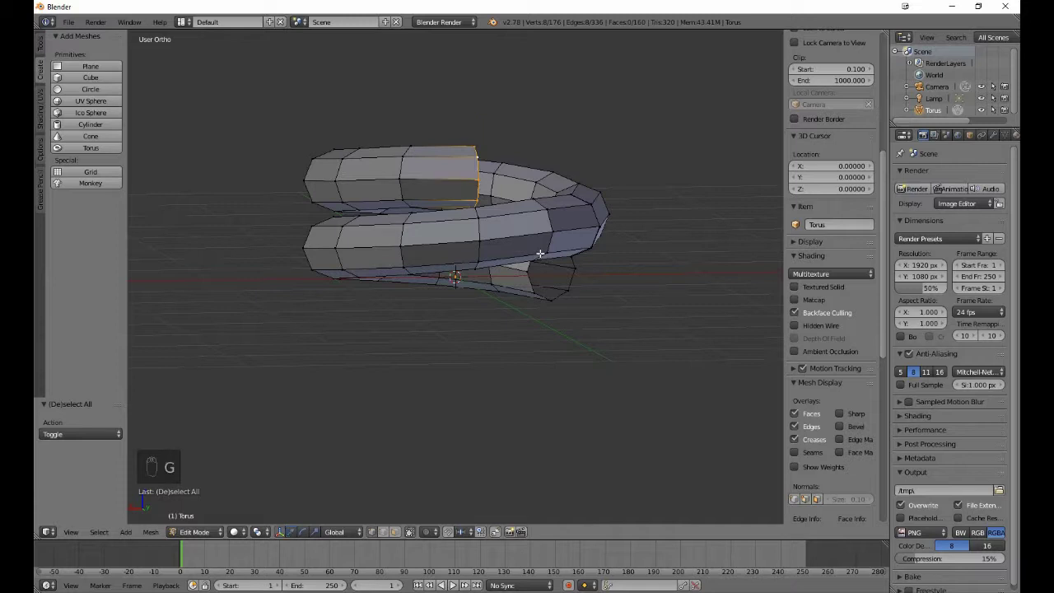
pyautogui.write('z0.05')
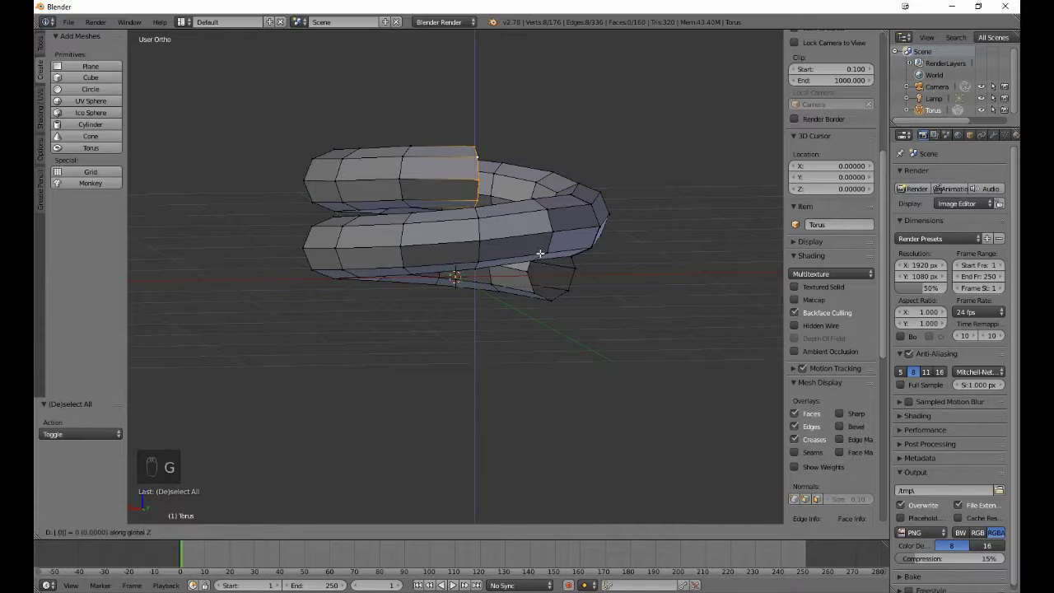
pyautogui.press('Return')
pyautogui.press('a')
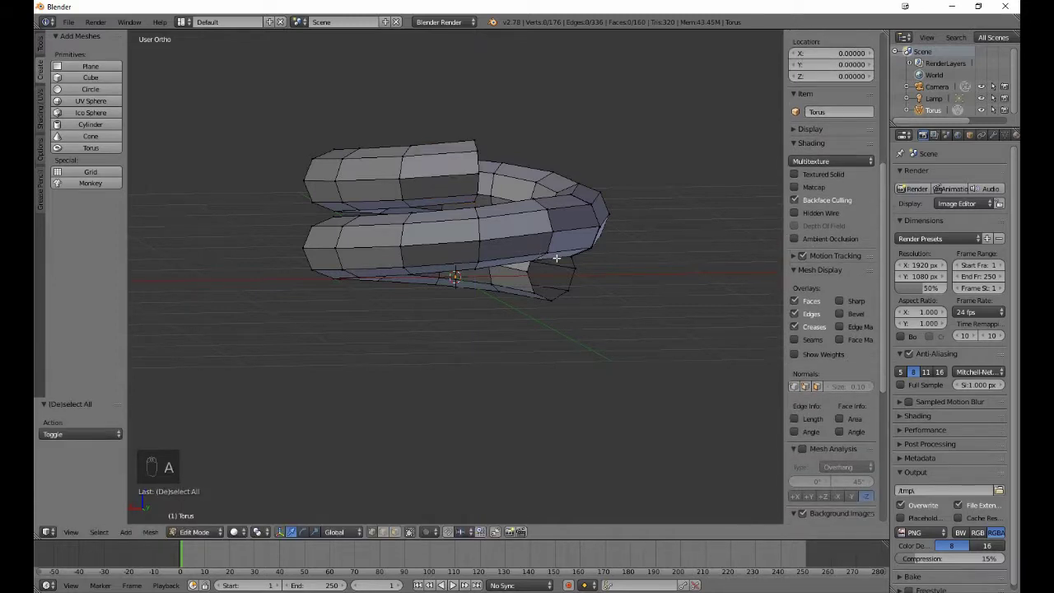
# In wireframe, select the two overlapping end loops where the turns meet and hide the rest of the mesh.
pyautogui.moveTo(539, 253); pyautogui.dragTo(446, 341, button='middle')
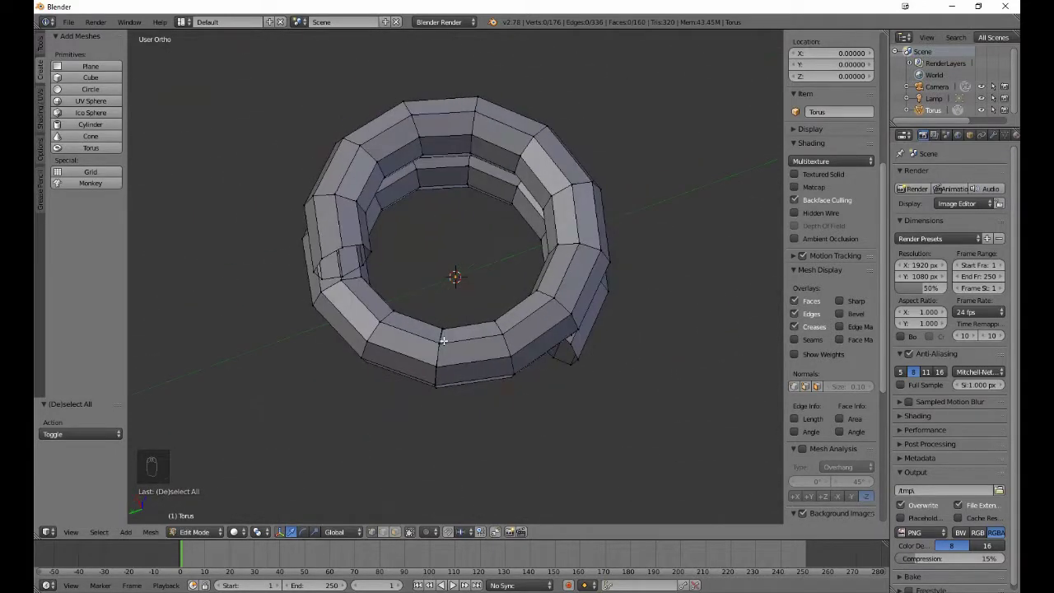
pyautogui.press('z')
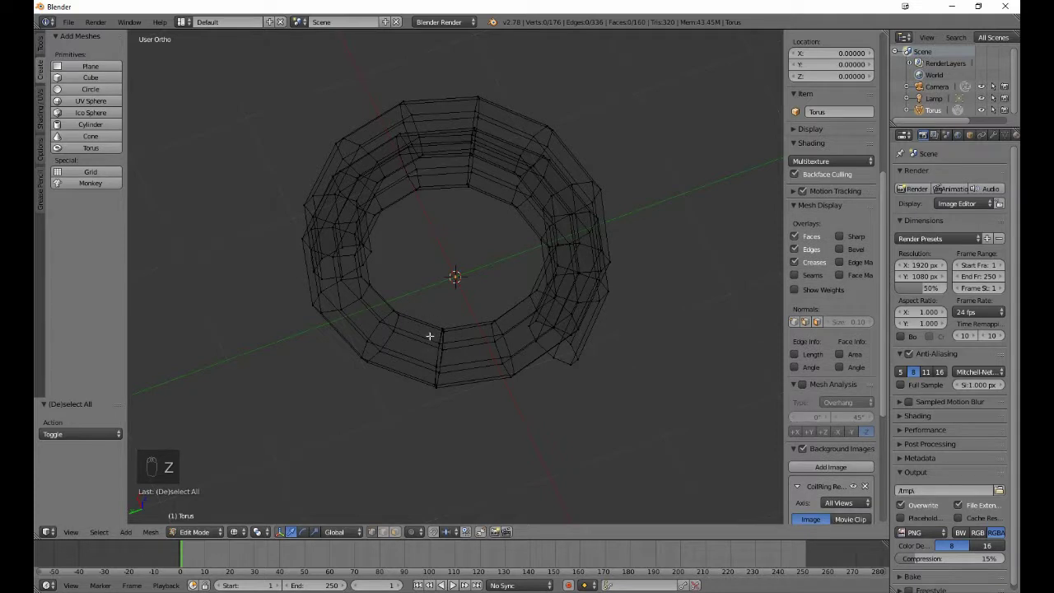
pyautogui.press('b')
pyautogui.moveTo(423, 312); pyautogui.dragTo(445, 392)
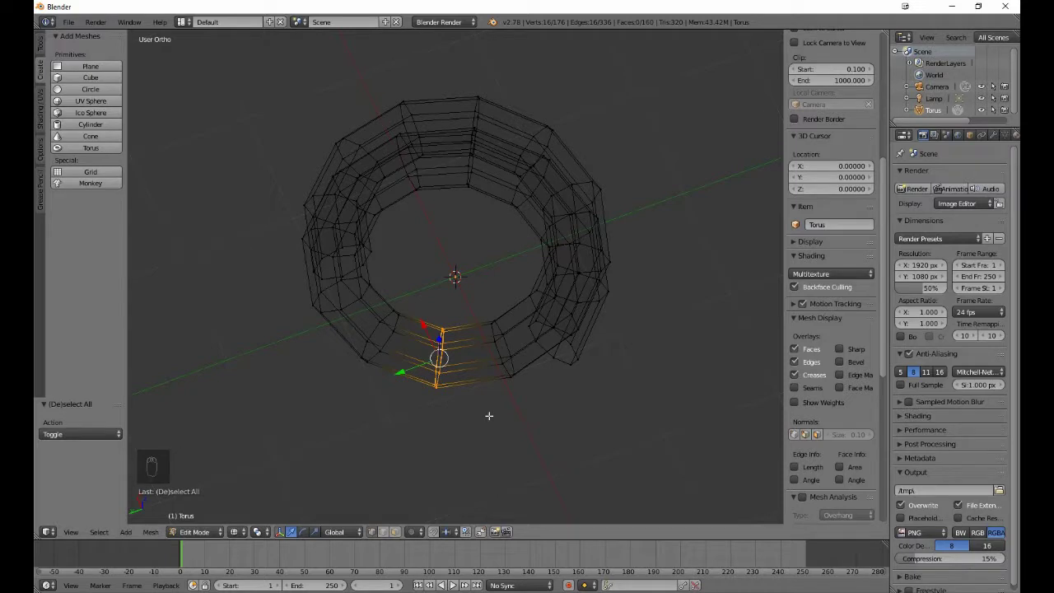
pyautogui.hotkey('ctrl', 'i')
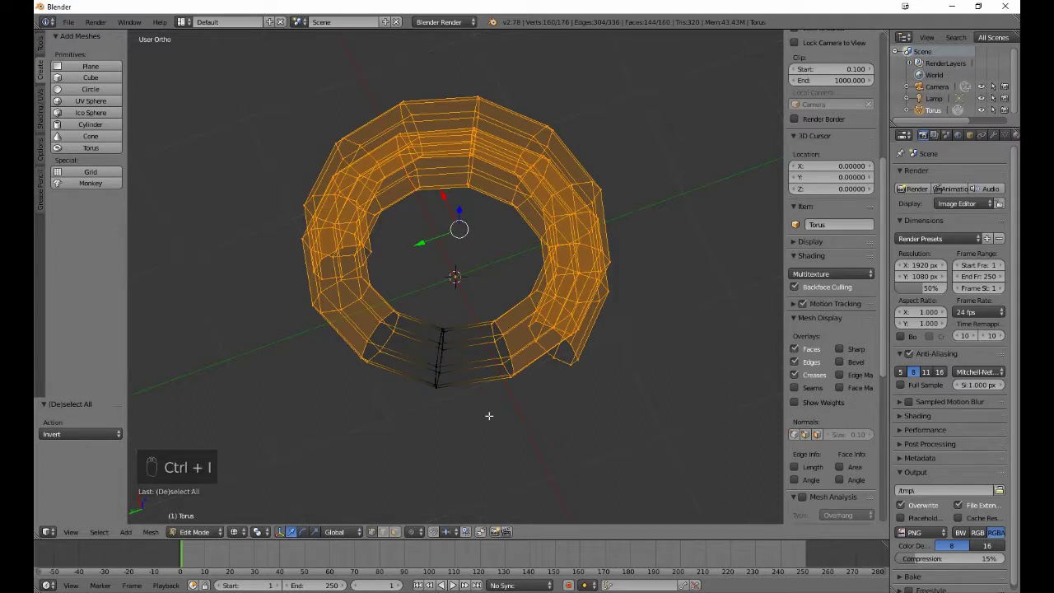
pyautogui.press('h')
# Merge the overlapping vertex pair at the seam loop's top outer corner at center and clear the selection.
pyautogui.moveTo(522, 299); pyautogui.dragTo(339, 232, button='middle')
pyautogui.press('b')
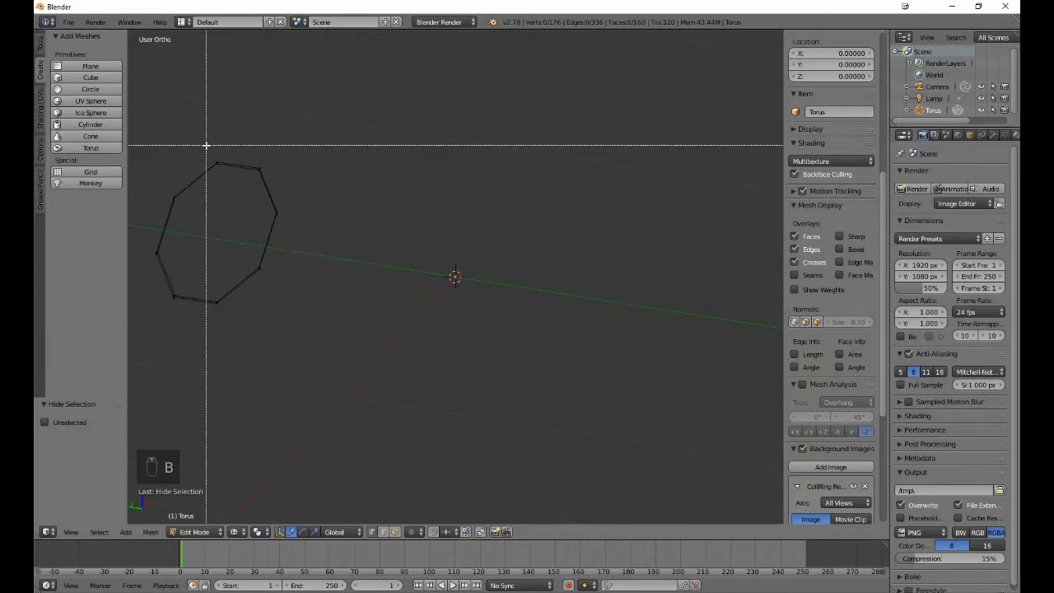
pyautogui.moveTo(206, 146); pyautogui.dragTo(222, 182)
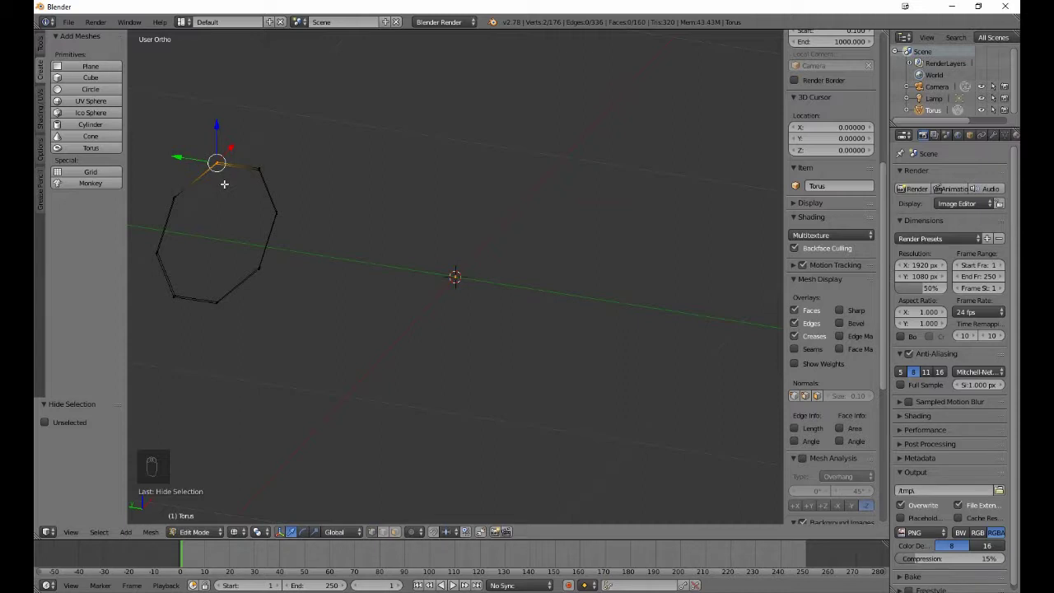
pyautogui.hotkey('alt', 'm')
pyautogui.click(224, 185)
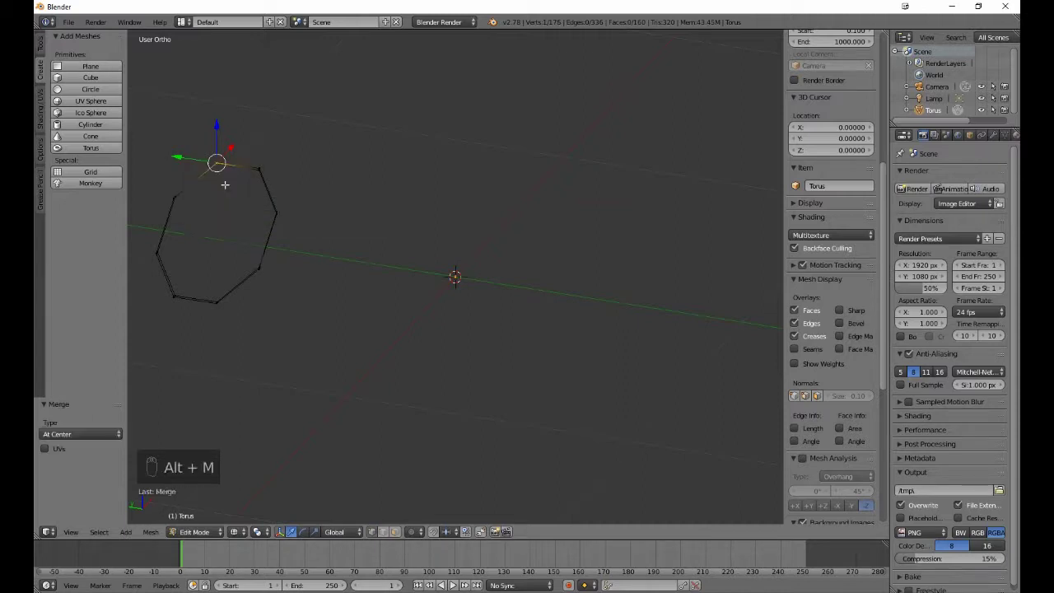
pyautogui.press('a')
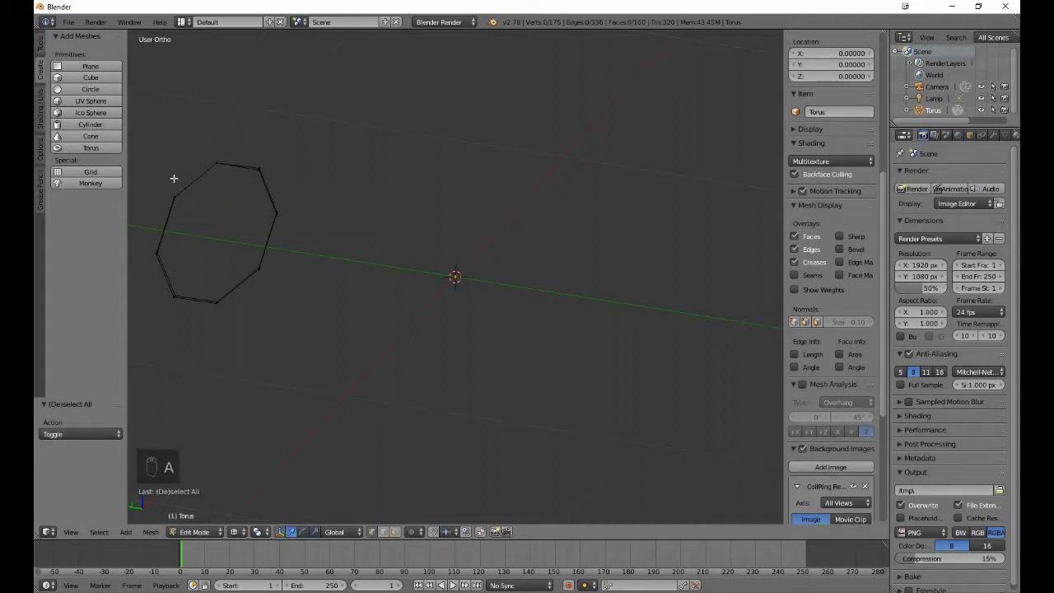
# Merge the overlapping vertex pair at the upper corner of the seam loop's outer side at center, then deselect it.
pyautogui.press('b')
pyautogui.moveTo(170, 178); pyautogui.dragTo(183, 201)
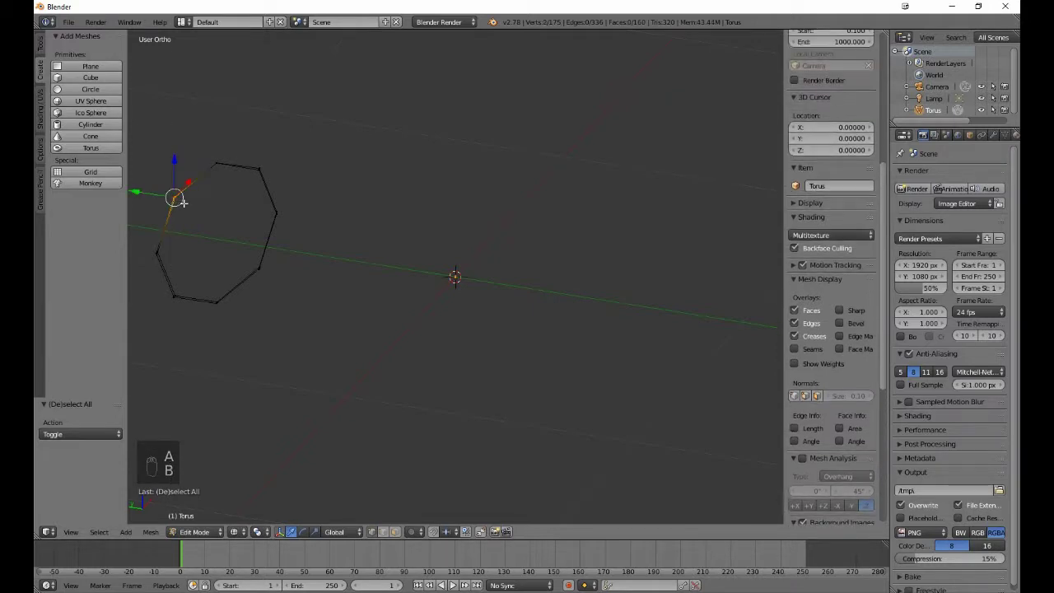
pyautogui.hotkey('alt', 'm')
pyautogui.click(183, 202)
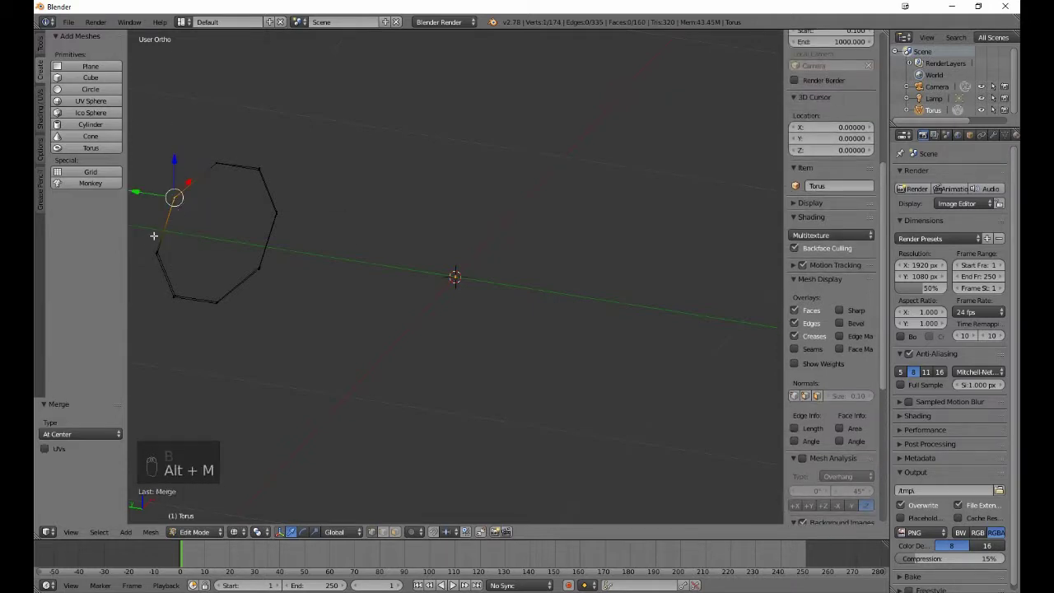
pyautogui.press('a')
# Merge the overlapping vertex pair at the lower corner of the seam loop's outer side at center, then deselect it.
pyautogui.press('b')
pyautogui.moveTo(151, 244); pyautogui.dragTo(163, 266)
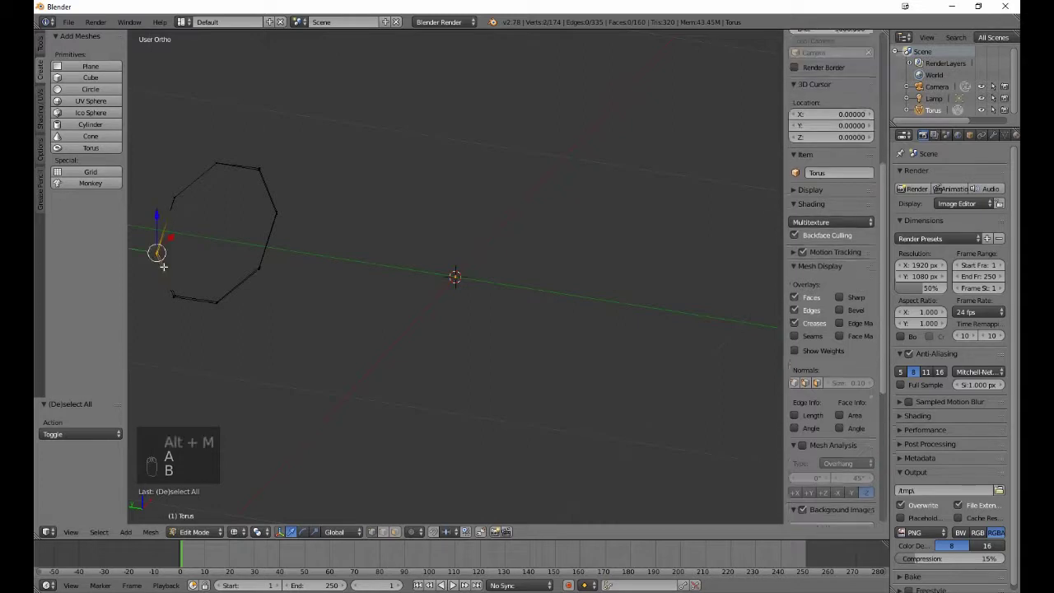
pyautogui.hotkey('alt', 'm')
pyautogui.click(162, 266)
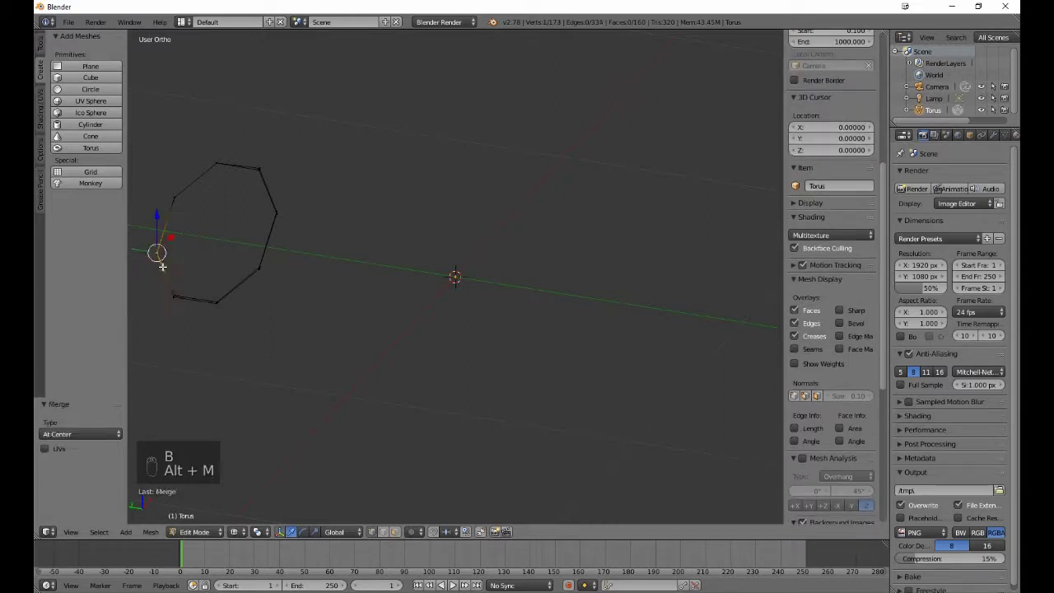
pyautogui.press('a')
# Merge the overlapping vertex pair at the seam loop's bottom outer corner at center and leave nothing selected.
pyautogui.press('b')
pyautogui.moveTo(164, 283); pyautogui.dragTo(181, 302)
pyautogui.hotkey('alt', 'm')
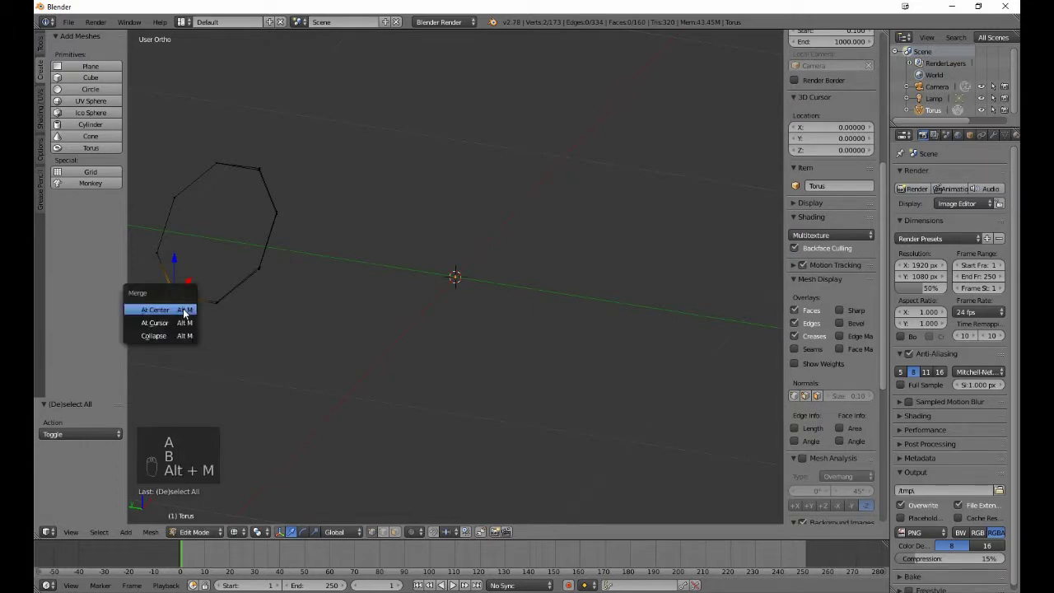
pyautogui.click(185, 310)
pyautogui.press('a')
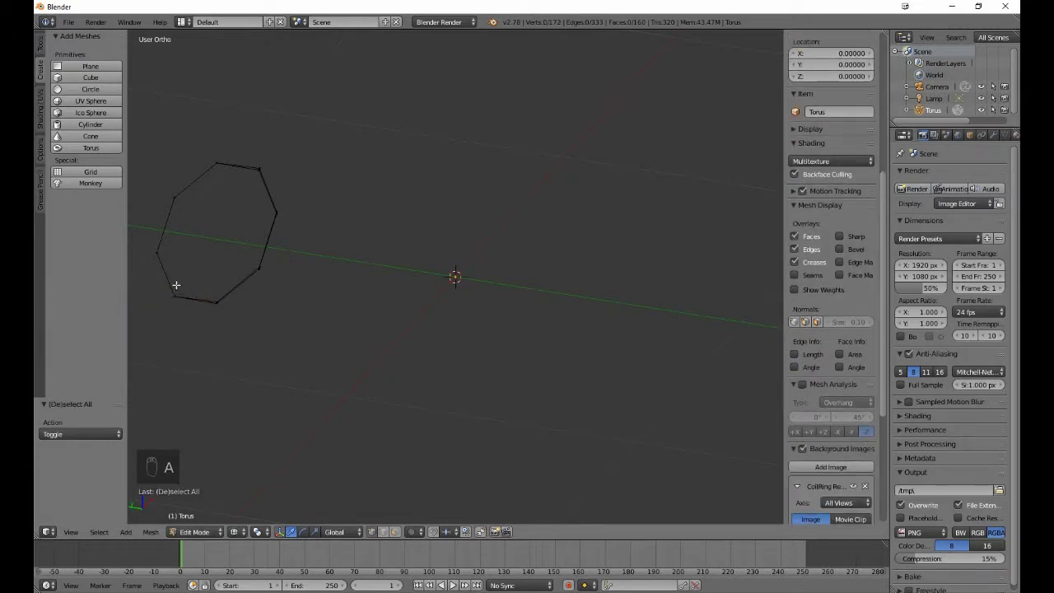
pyautogui.press('b')
pyautogui.moveTo(160, 285); pyautogui.dragTo(186, 312)
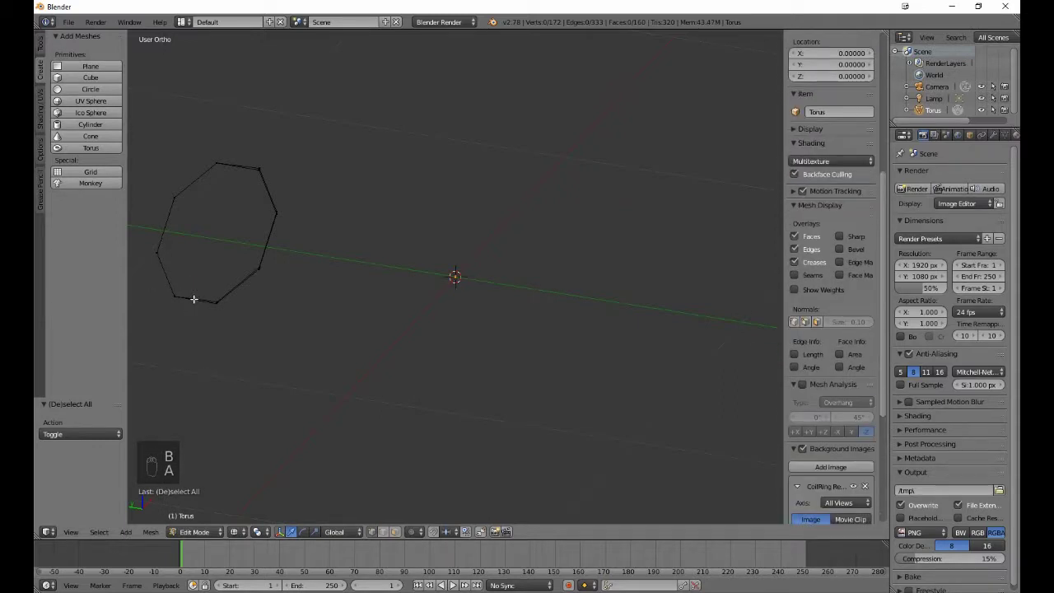
pyautogui.press('a')
# Merge the overlapping vertex pair at the seam loop's bottom inner corner at center and clear the selection.
pyautogui.press('b')
pyautogui.moveTo(200, 298); pyautogui.dragTo(221, 324)
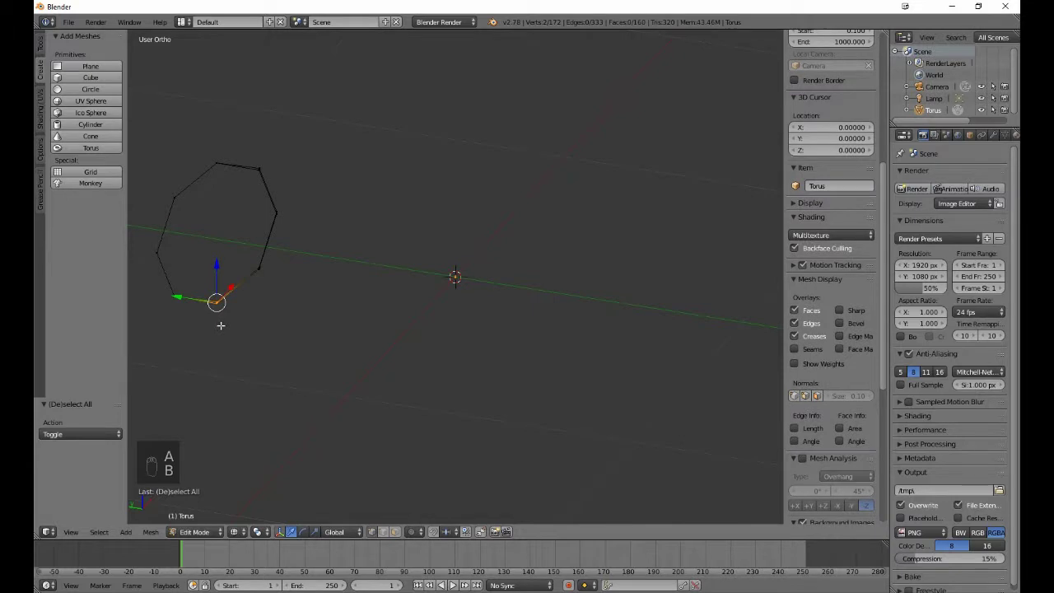
pyautogui.hotkey('alt', 'm')
pyautogui.click(223, 326)
pyautogui.press('a')
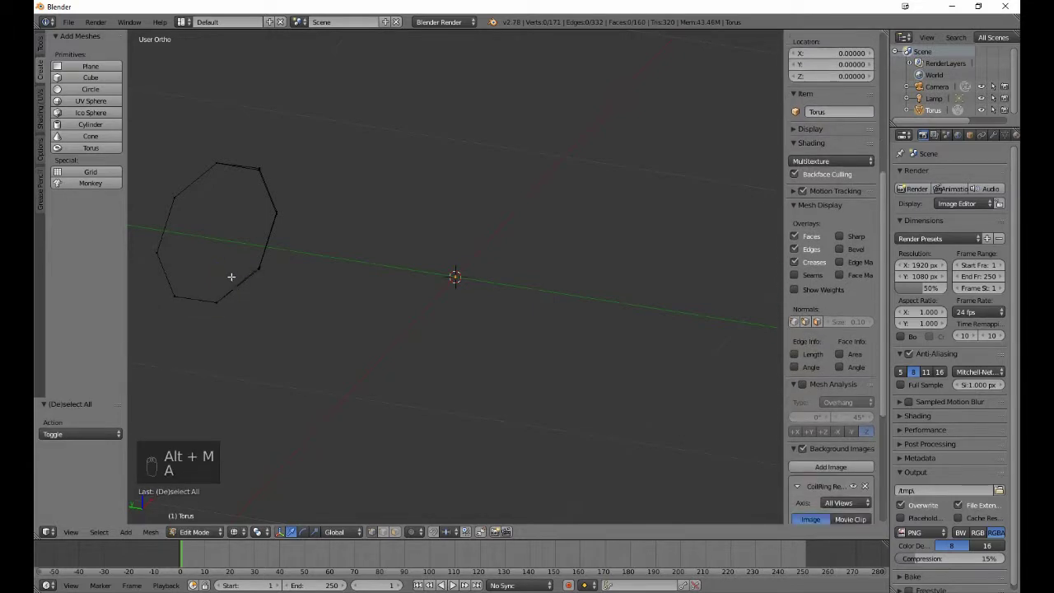
# Merge the overlapping vertex pair at the lower corner of the seam loop's inner side at center, then deselect it.
pyautogui.press('b')
pyautogui.press('b')
pyautogui.moveTo(228, 258); pyautogui.dragTo(277, 282)
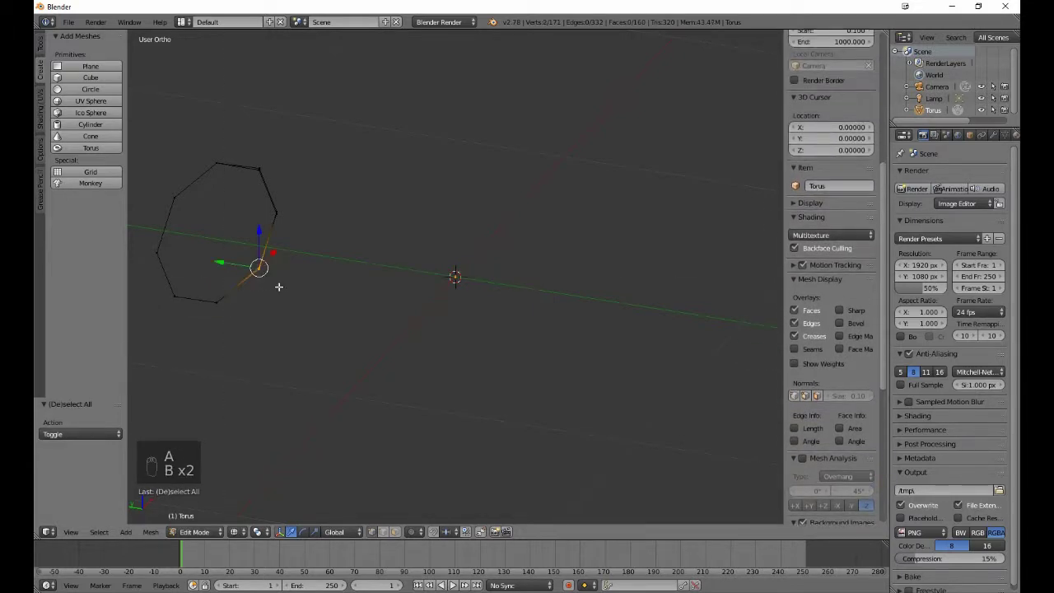
pyautogui.hotkey('alt', 'm')
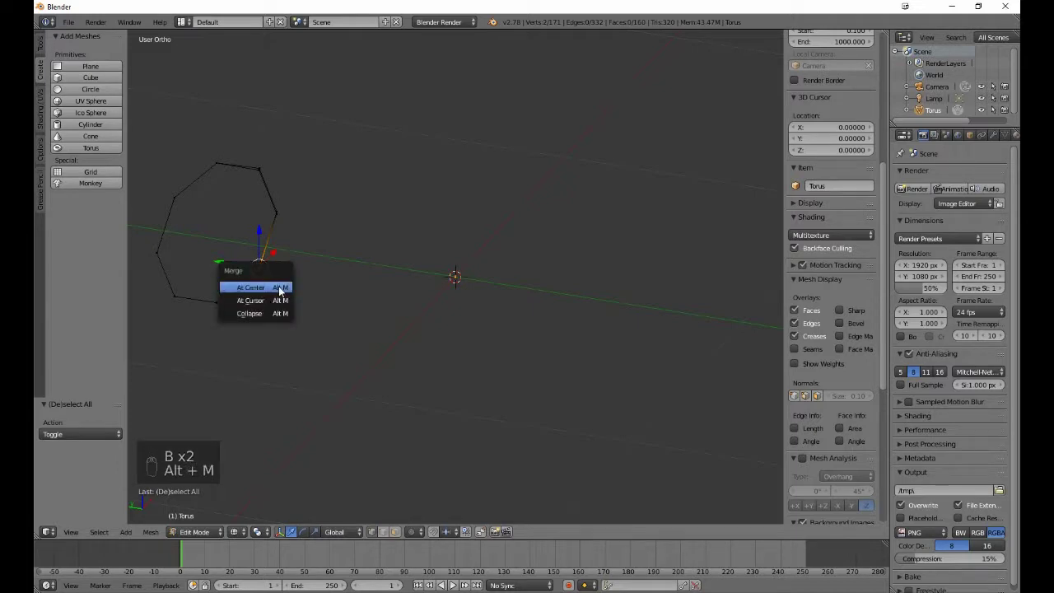
pyautogui.click(279, 287)
pyautogui.press('a')
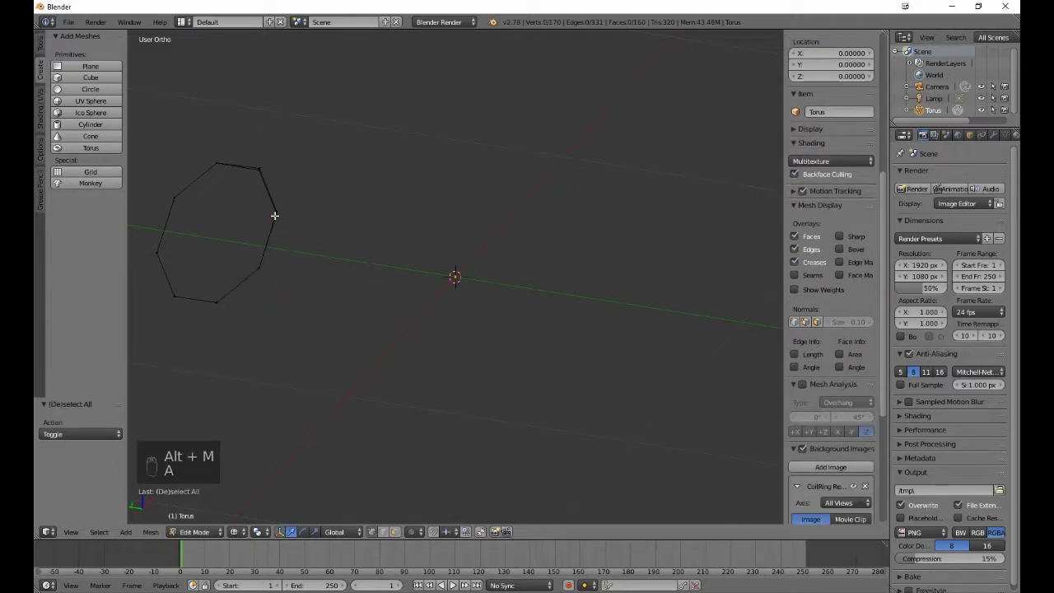
# Merge the overlapping vertex pair at the upper corner of the seam loop's inner side at center, then deselect it.
pyautogui.press('b')
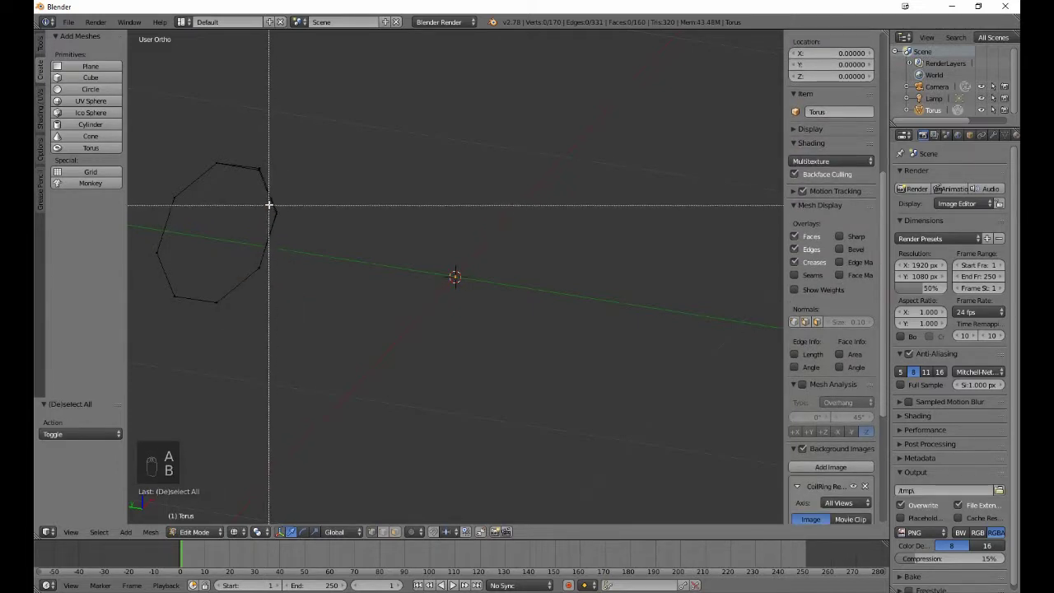
pyautogui.moveTo(264, 208); pyautogui.dragTo(295, 236)
pyautogui.hotkey('alt', 'm')
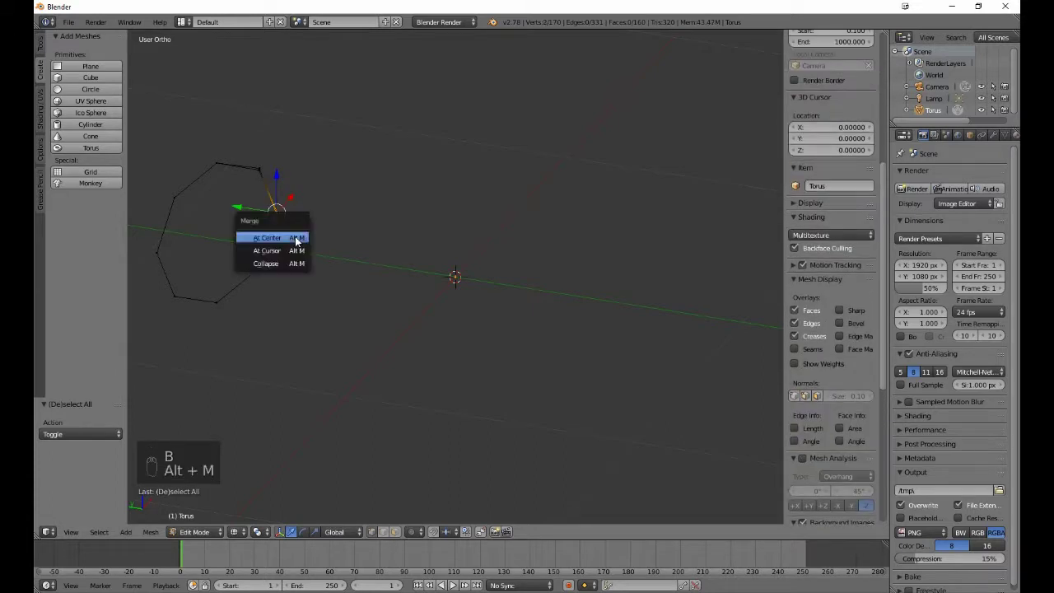
pyautogui.click(295, 237)
pyautogui.press('a')
# Merge the overlapping vertex pair at the seam loop's top inner corner at center, then deselect it.
pyautogui.press('b')
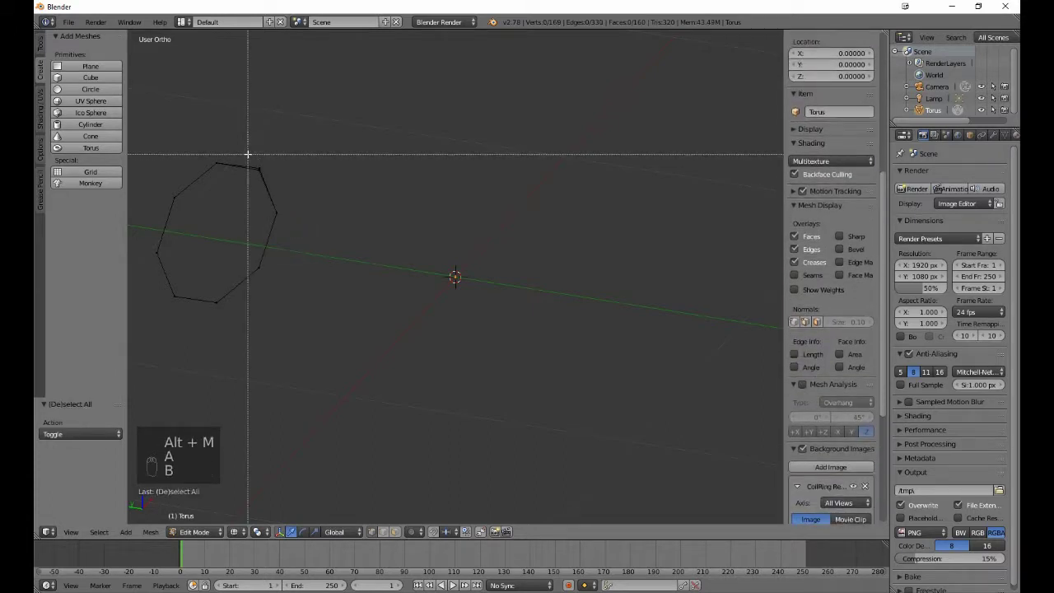
pyautogui.moveTo(247, 155); pyautogui.dragTo(275, 183)
pyautogui.hotkey('alt', 'm')
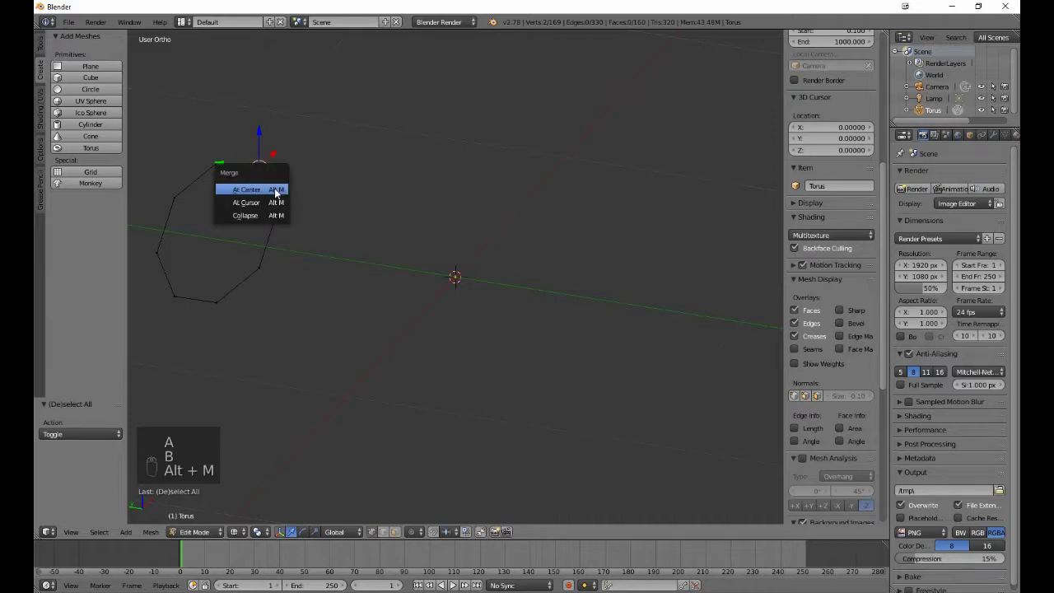
pyautogui.click(274, 190)
pyautogui.press('a')
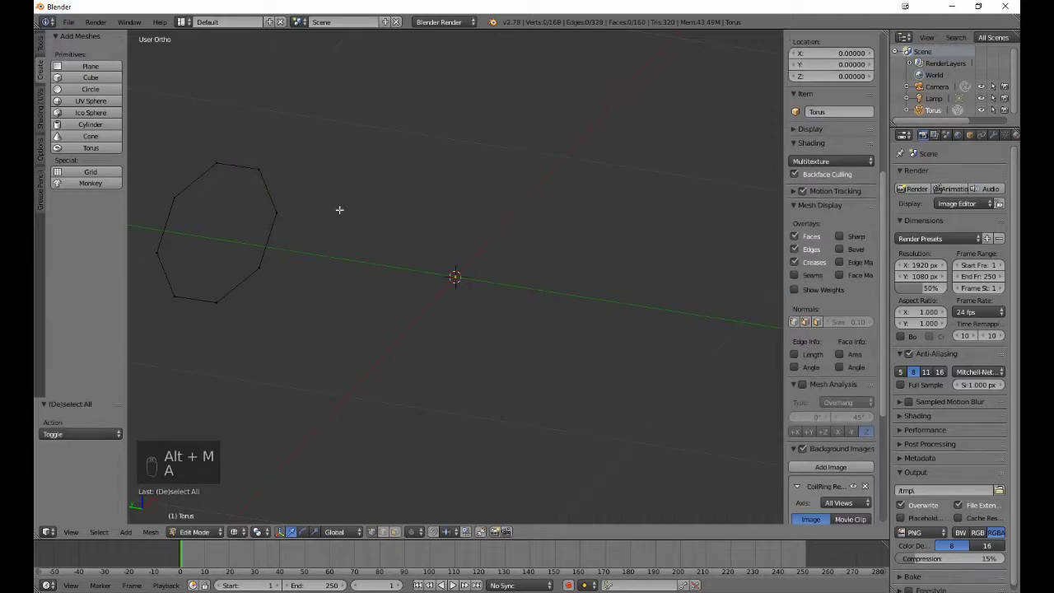
# Return to object mode with solid shading and bring the whole coil into view.
pyautogui.press('Tab')
pyautogui.press('z')
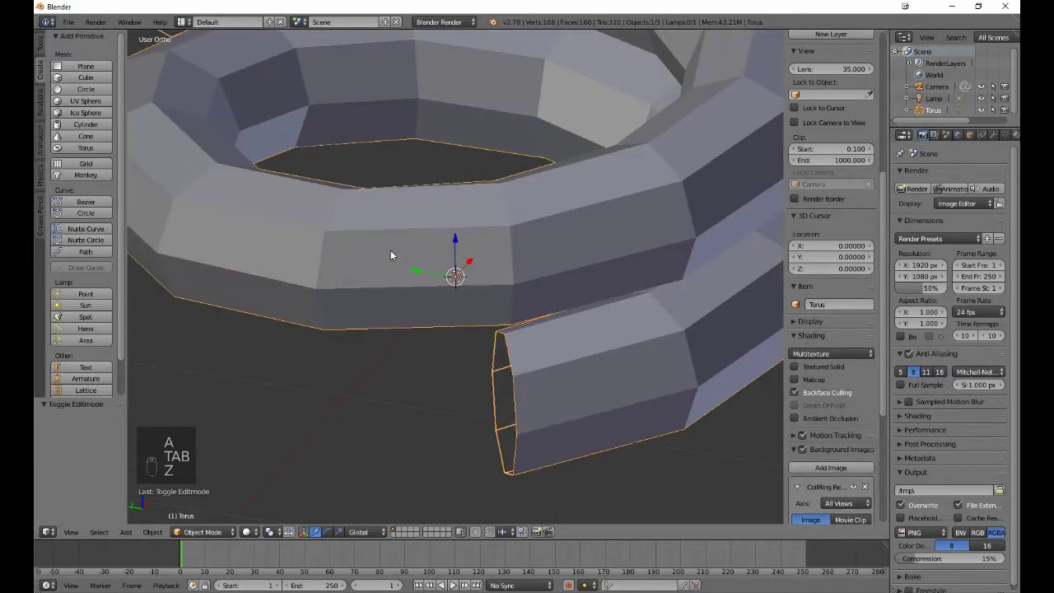
pyautogui.scroll(-4, 391, 251)
pyautogui.moveTo(390, 251); pyautogui.dragTo(286, 245, button='middle')
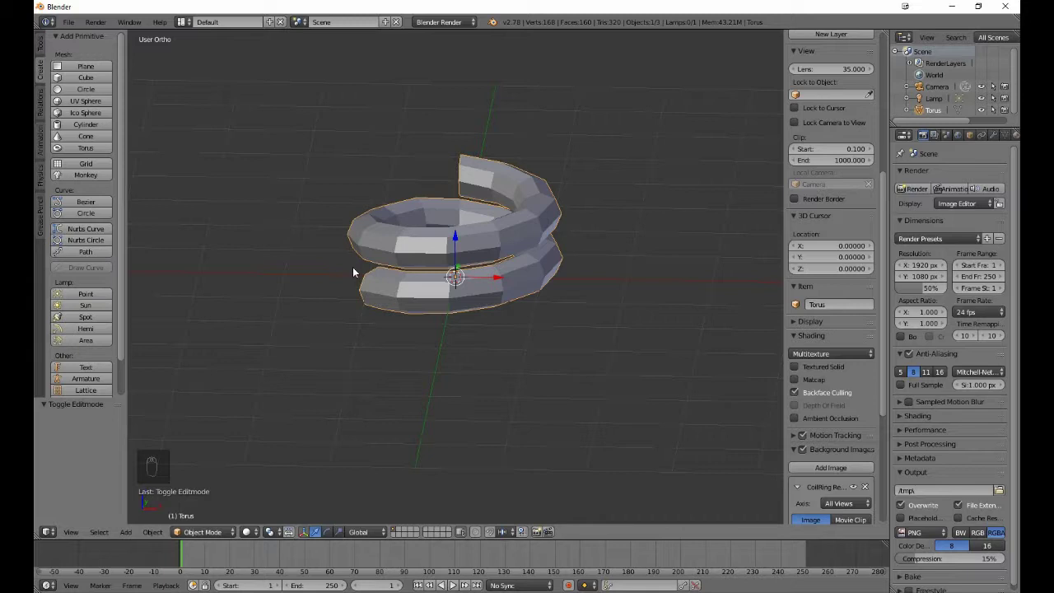
pyautogui.press('s')
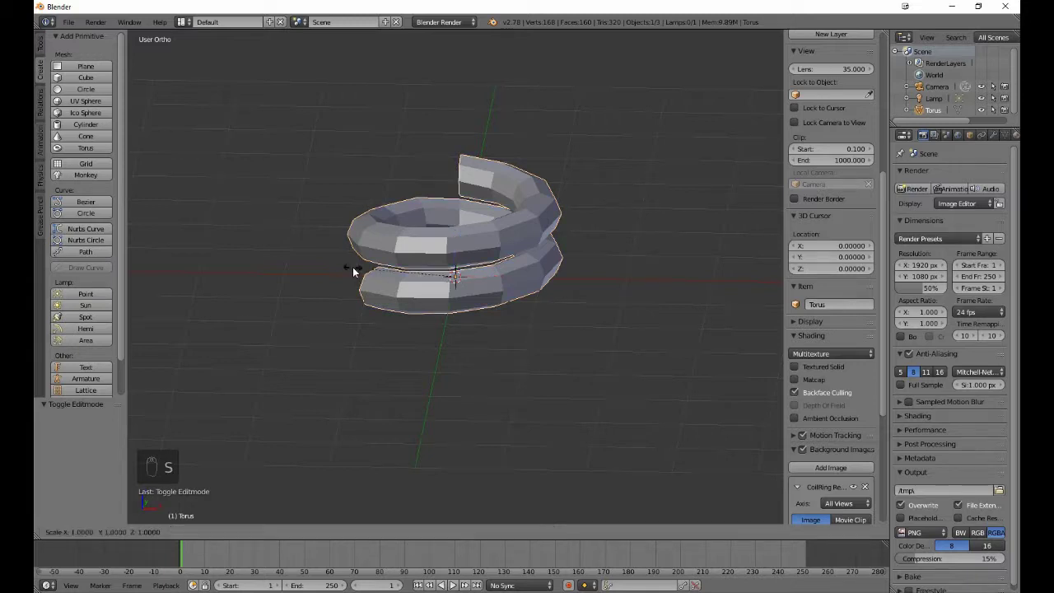
pyautogui.press('z')
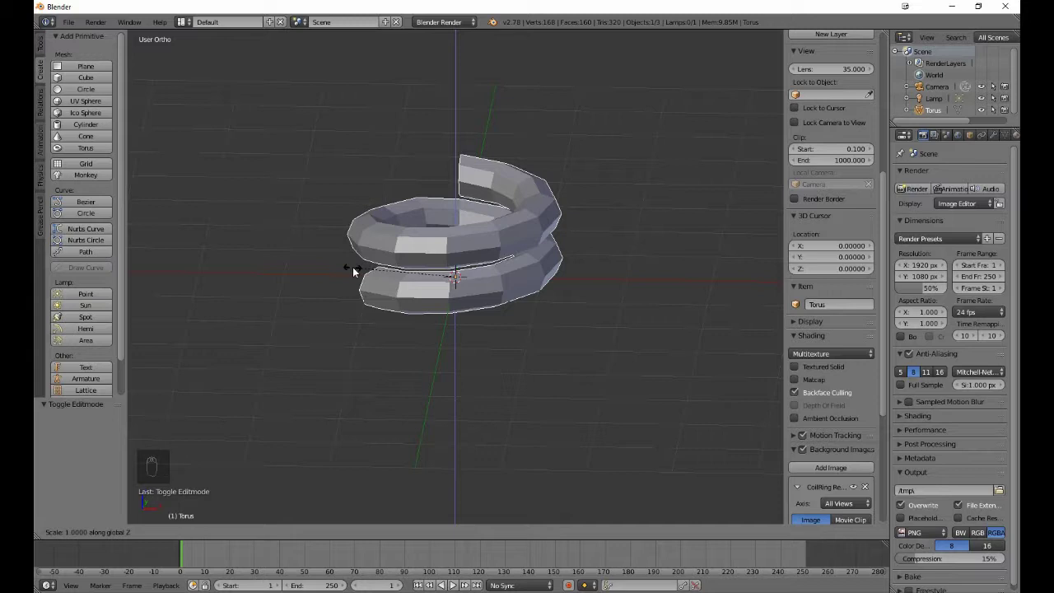
pyautogui.press('-')
pyautogui.write('05')
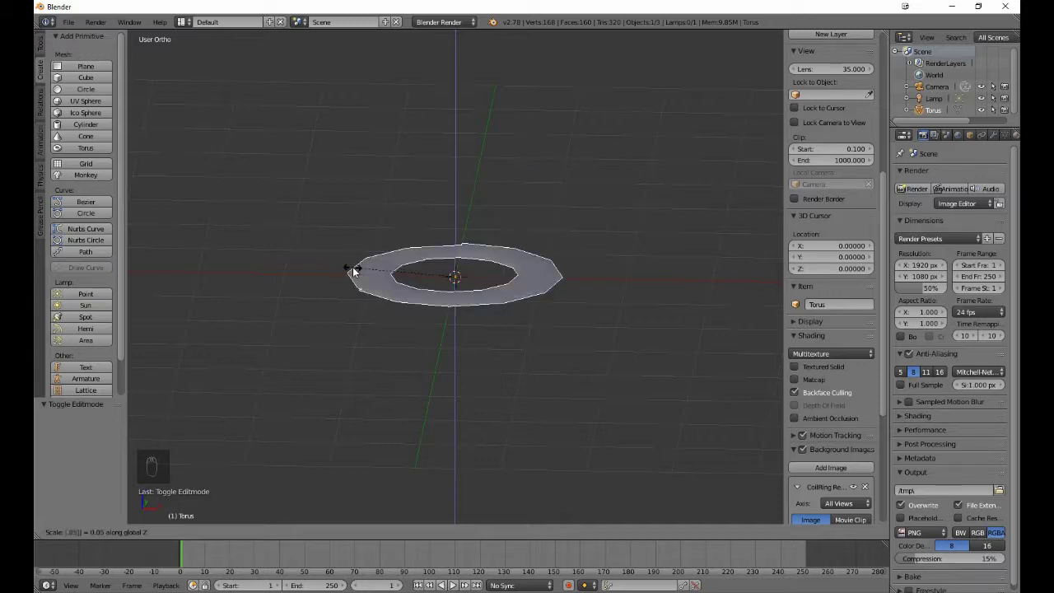
pyautogui.press('Escape')
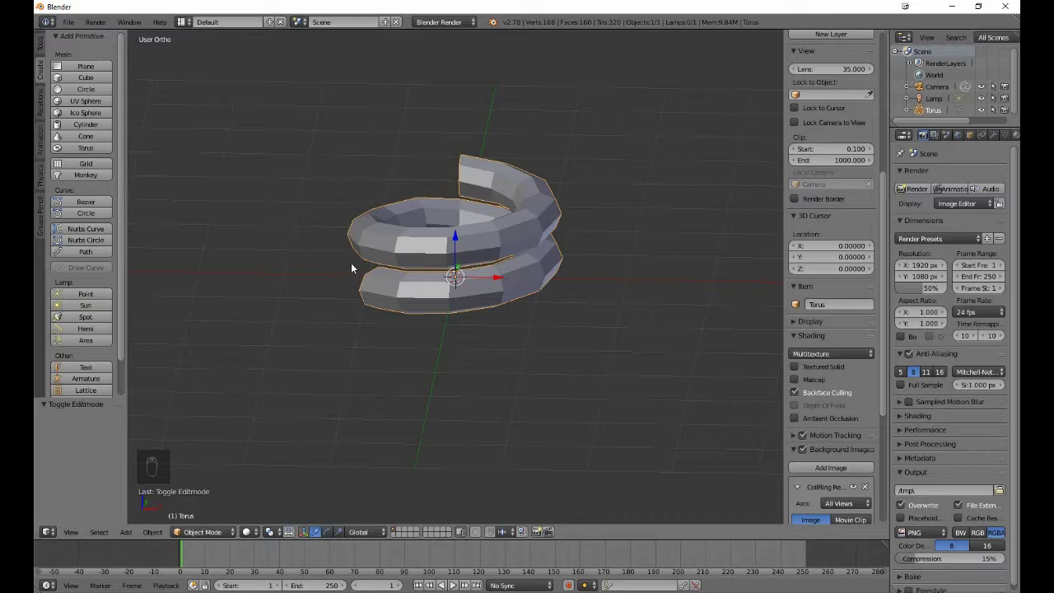
# Try scaling the coil by 1.05 along the Z axis, then undo the scaling.
pyautogui.press('s')
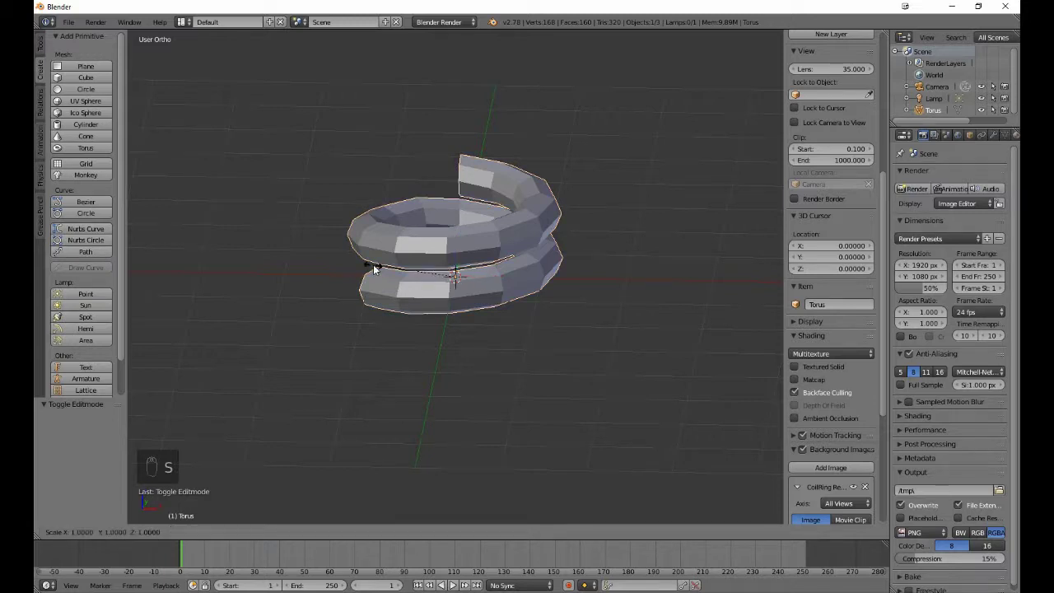
pyautogui.write('z')
pyautogui.write('1')
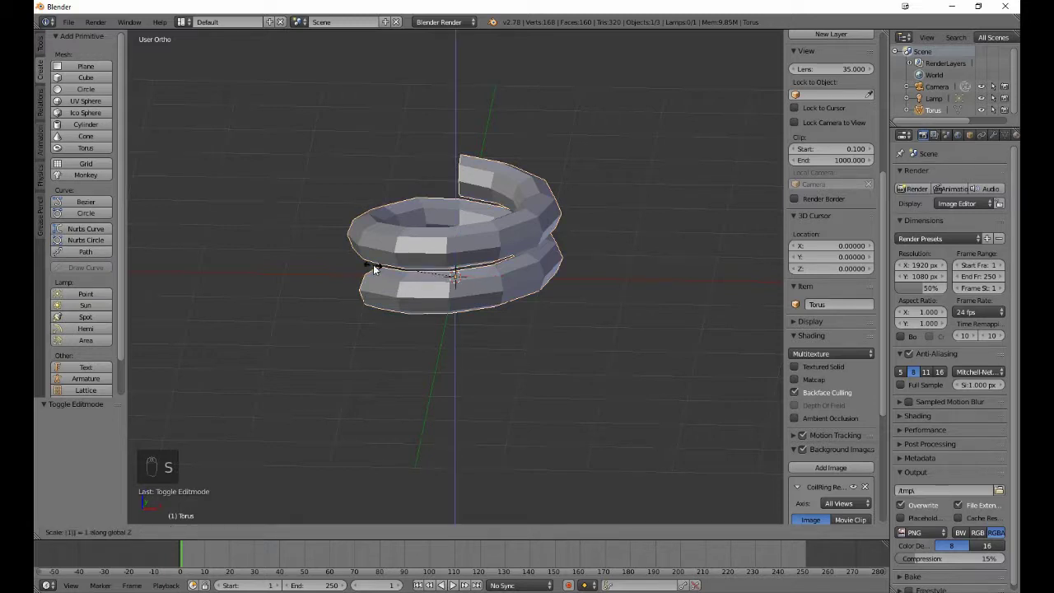
pyautogui.write('.05')
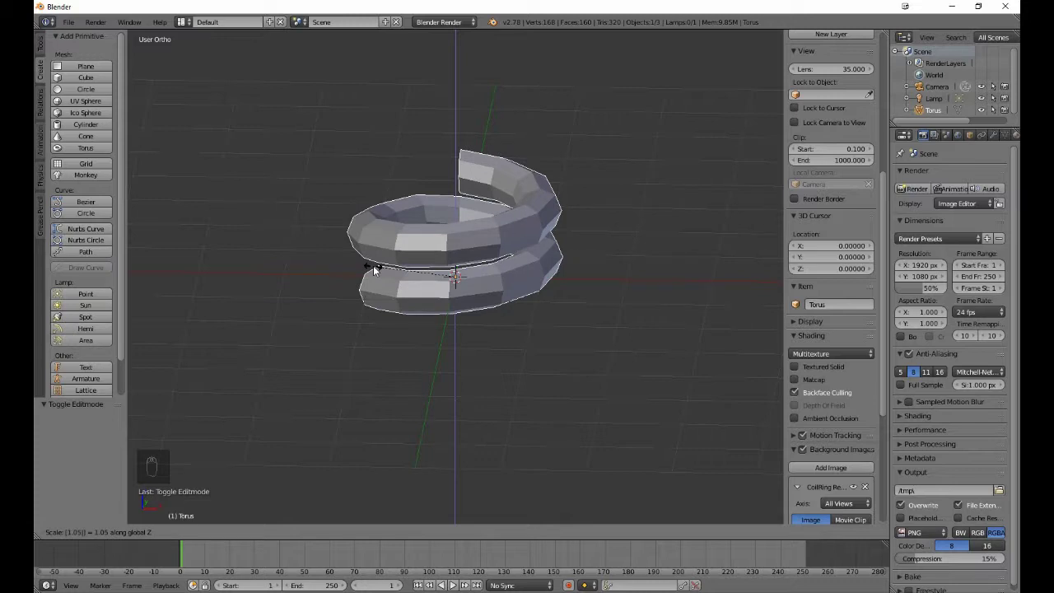
pyautogui.press('Return')
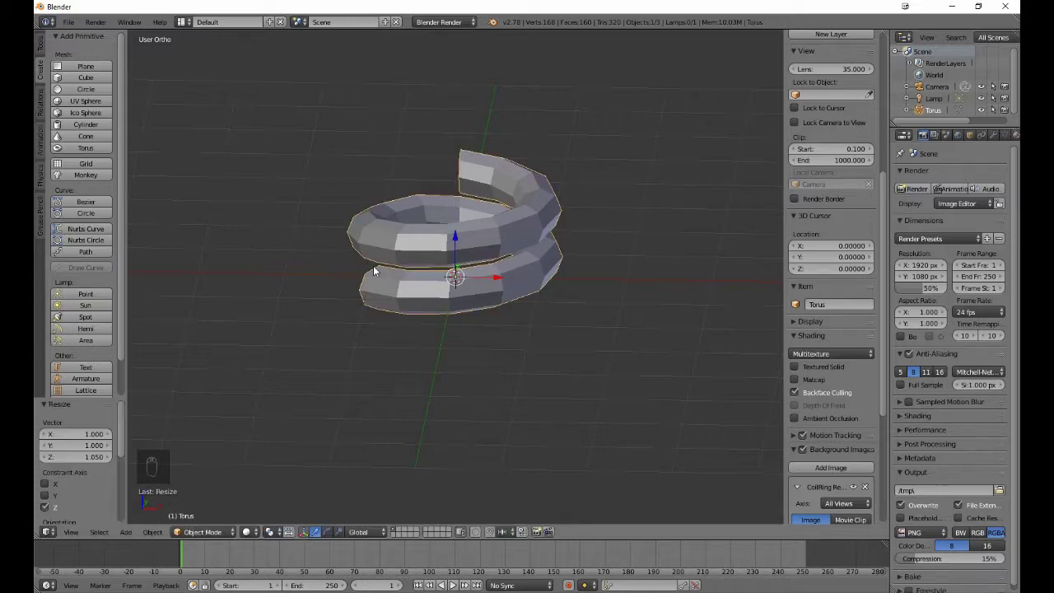
pyautogui.moveTo(390, 296); pyautogui.dragTo(225, 288, button='middle')
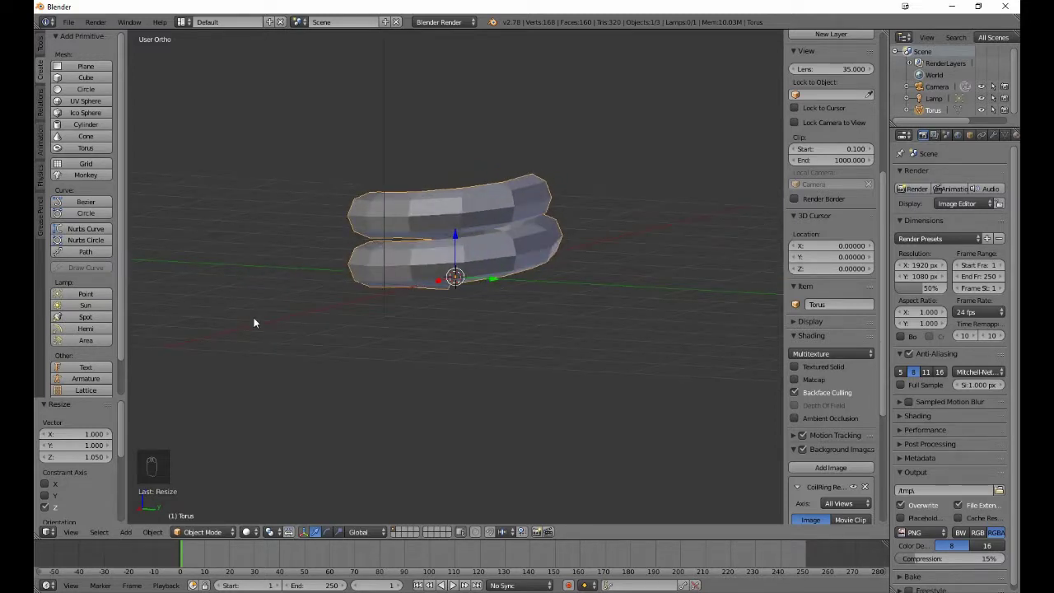
pyautogui.hotkey('ctrl', 'z')
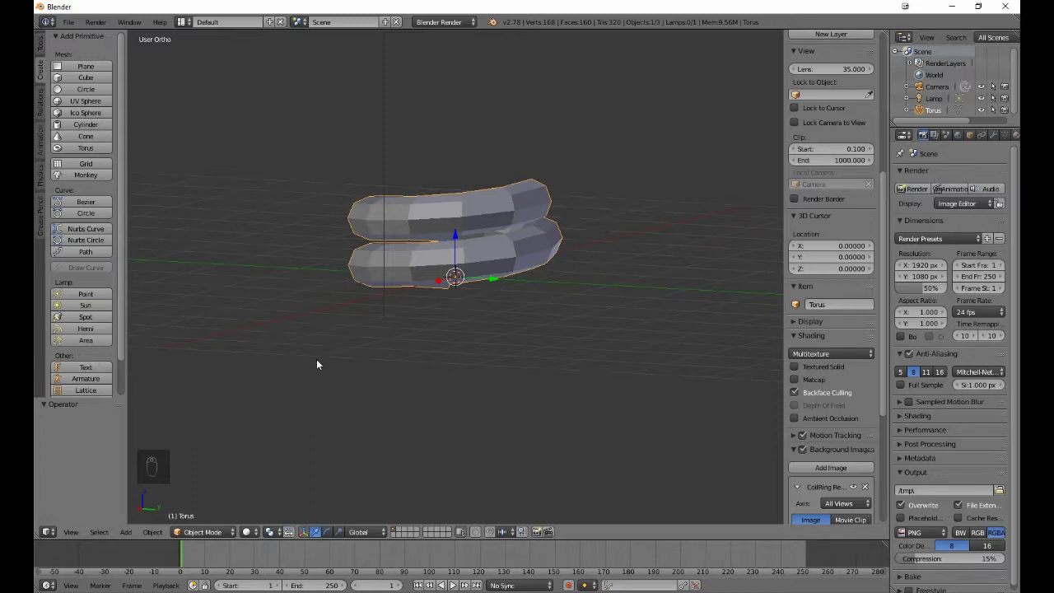
pyautogui.press('s')
pyautogui.press('z')
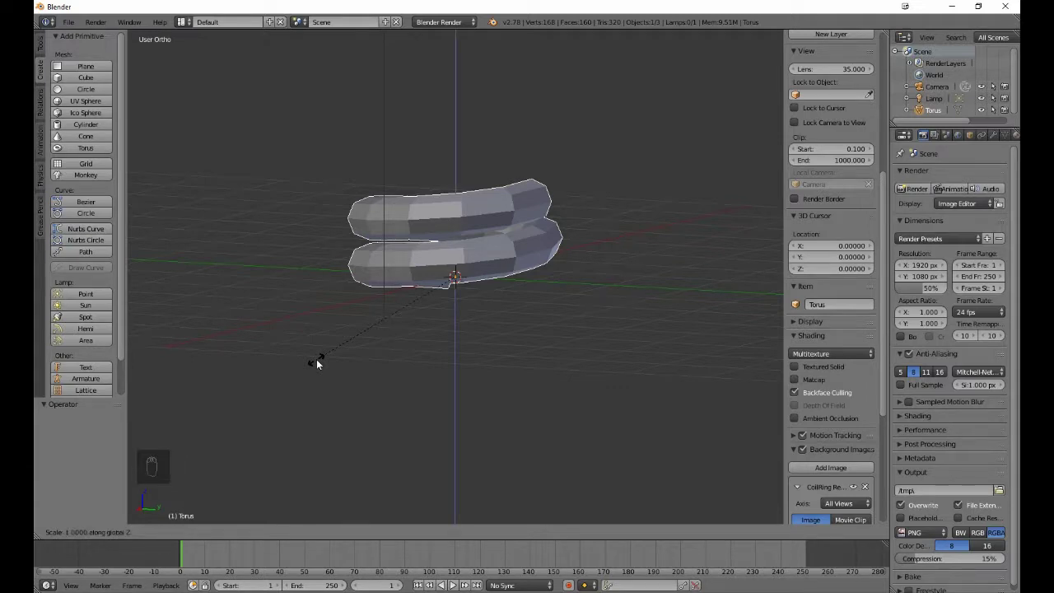
pyautogui.write('1.5')
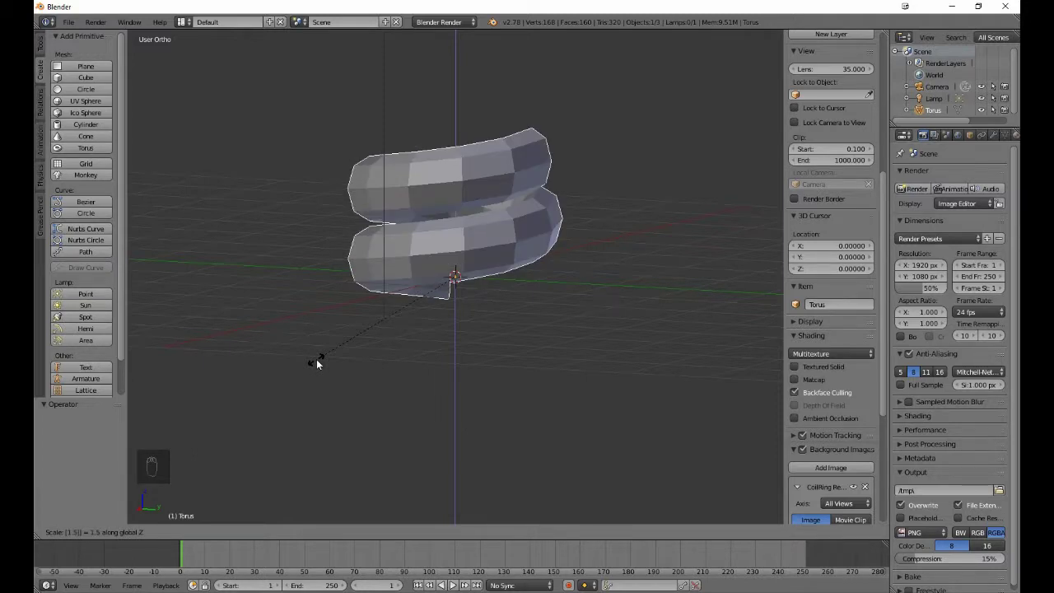
pyautogui.press('Escape')
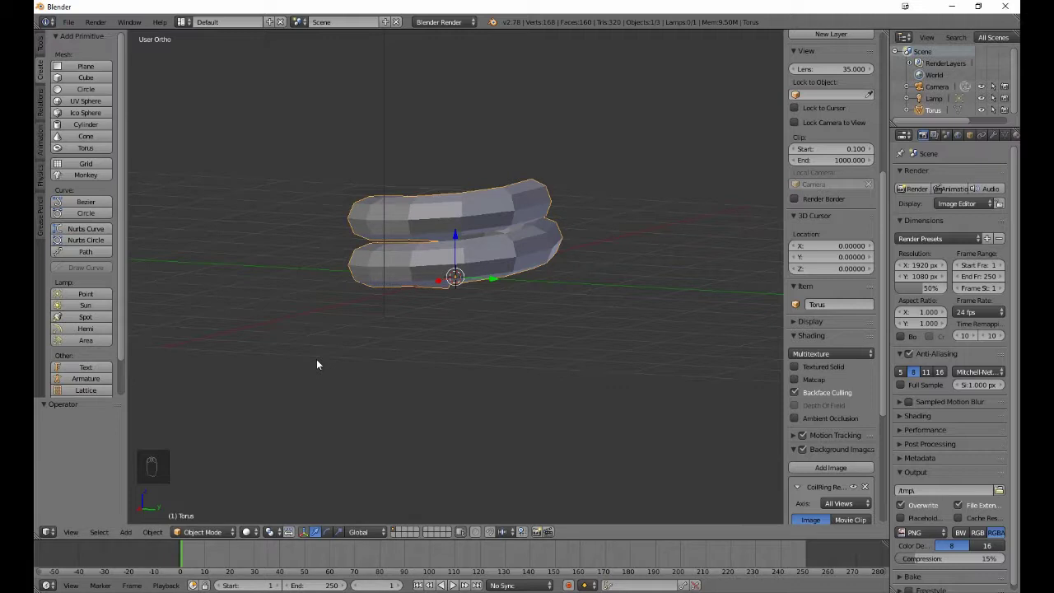
# Scale the whole coil by 1.05 along the Z axis and deselect it.
pyautogui.press('s')
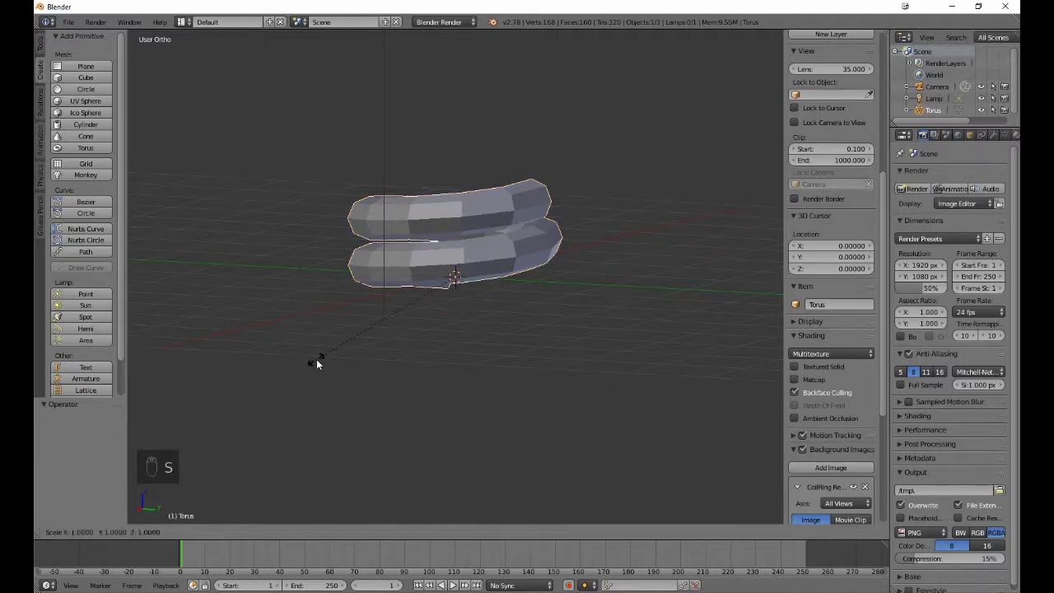
pyautogui.write('z')
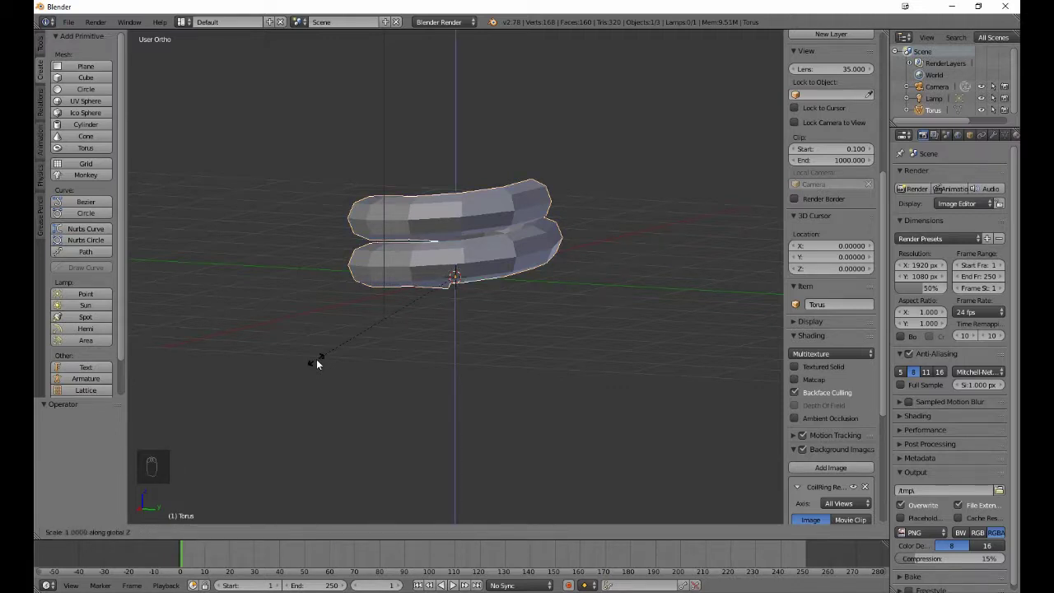
pyautogui.write('1.05')
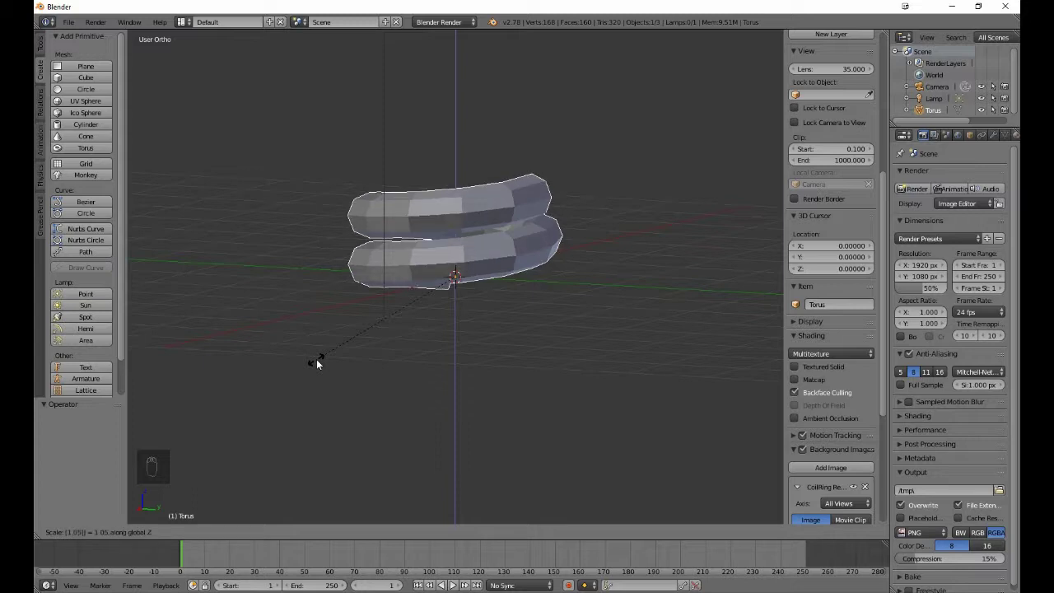
pyautogui.press('Return')
pyautogui.press('a')
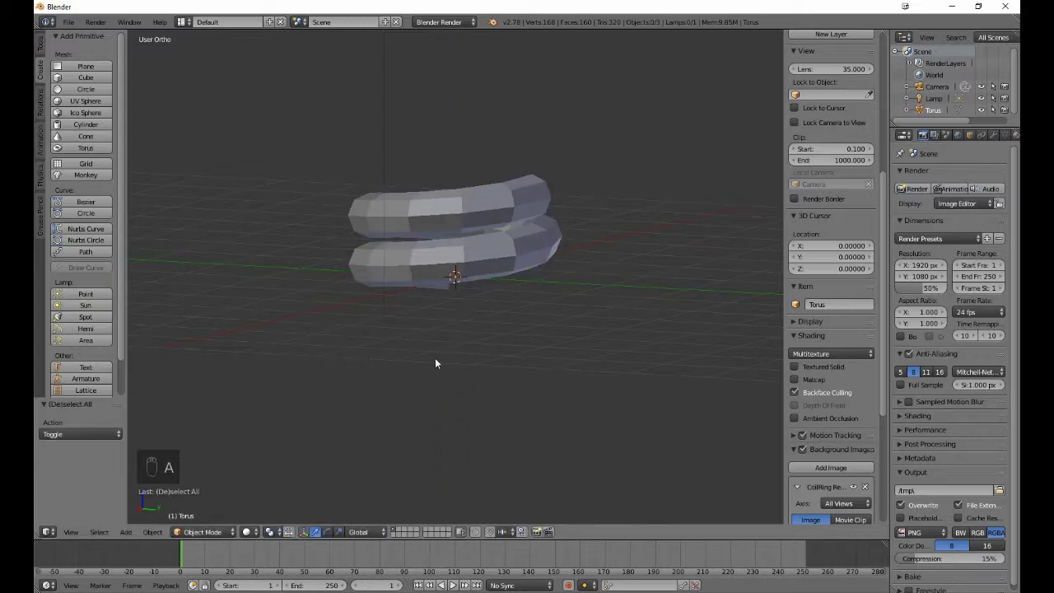
# Reveal all hidden geometry of the coil in edit mode and leave nothing selected.
pyautogui.moveTo(248, 369); pyautogui.dragTo(468, 379, button='middle')
pyautogui.press('Tab')
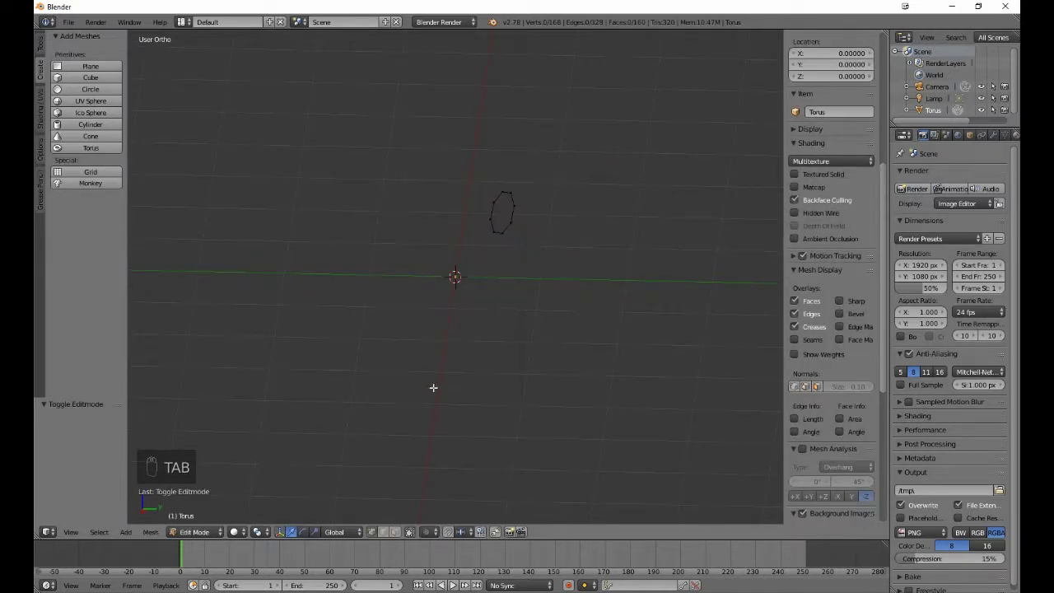
pyautogui.hotkey('alt', 'h')
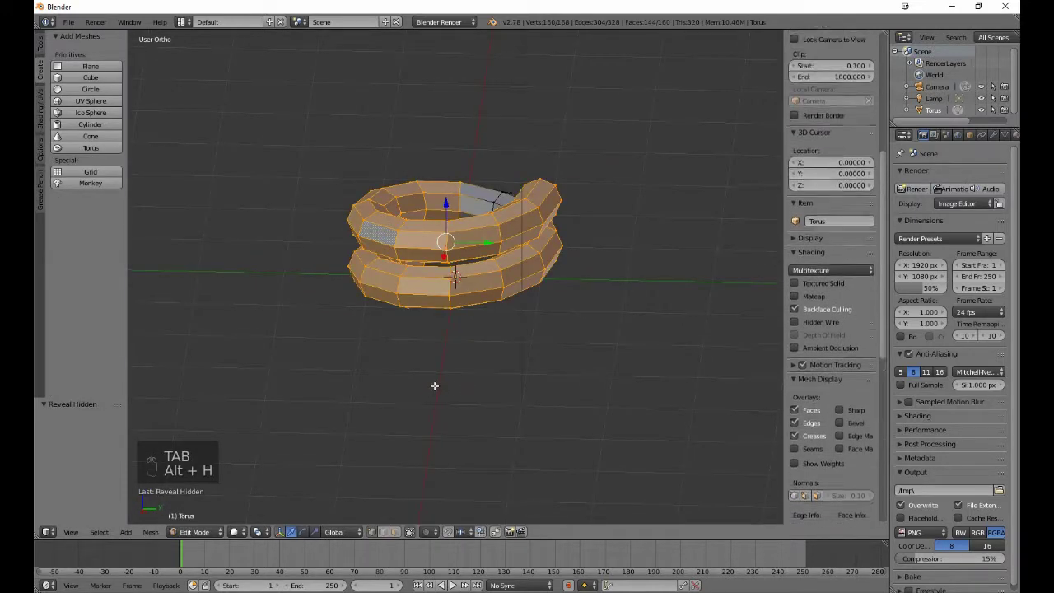
pyautogui.press('a')
# Switch to face selection and select the first four faces of the coil's upper outer row, starting at its top end.
pyautogui.moveTo(520, 379); pyautogui.dragTo(209, 354, button='middle')
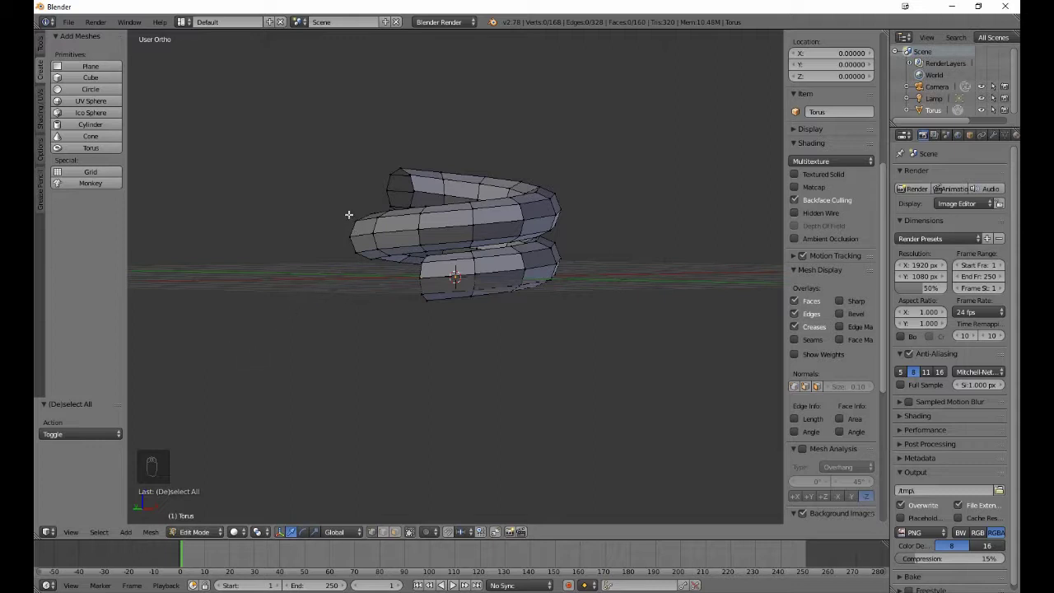
pyautogui.moveTo(327, 217); pyautogui.dragTo(562, 235, button='middle')
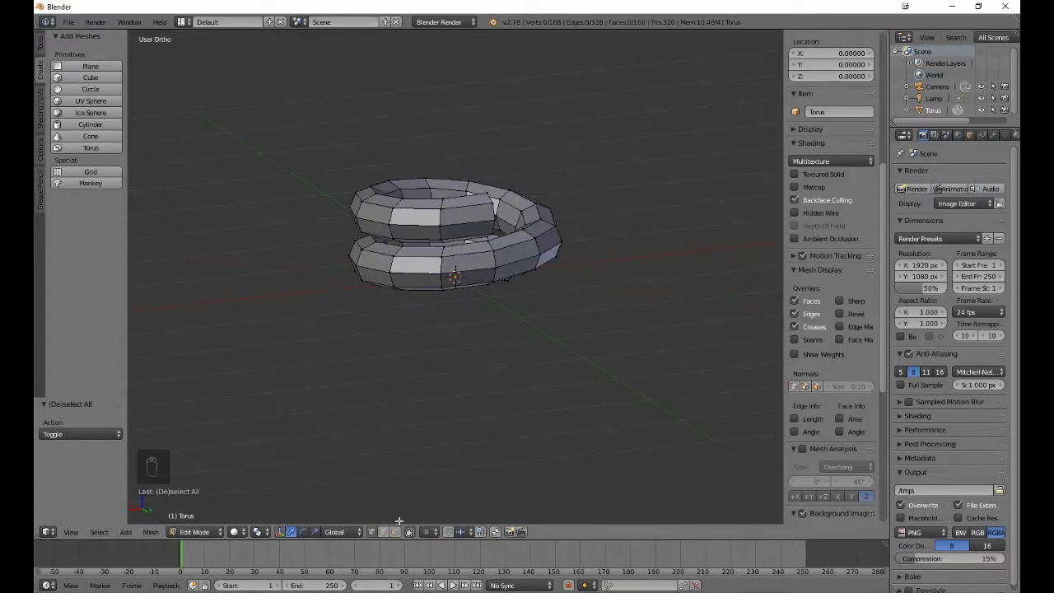
pyautogui.click(396, 531)
pyautogui.press('b')
pyautogui.moveTo(405, 216); pyautogui.dragTo(467, 219)
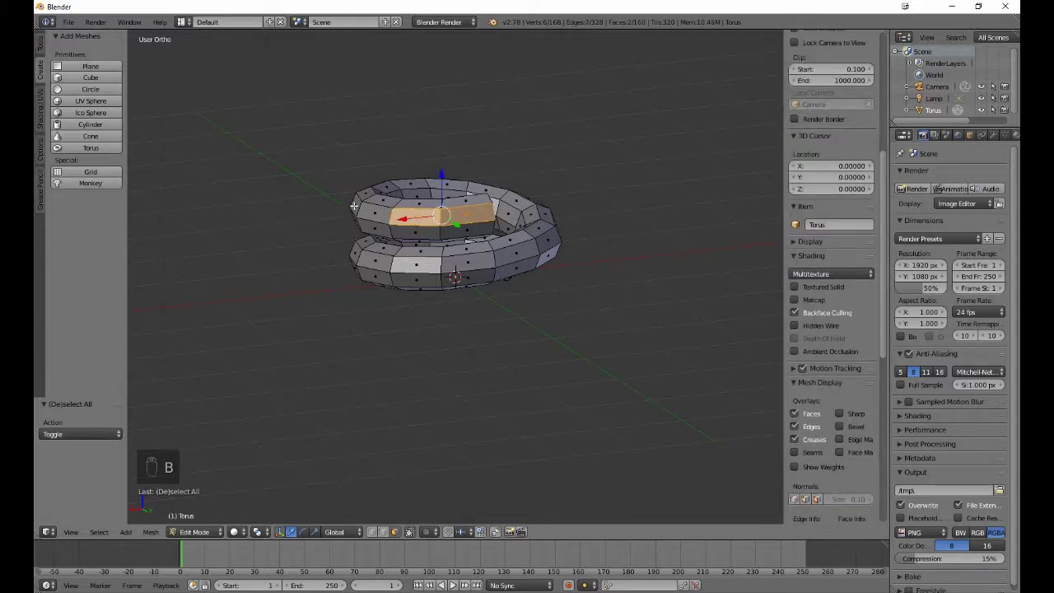
pyautogui.press('b')
pyautogui.moveTo(369, 207); pyautogui.dragTo(358, 223)
# Add the following six faces of the same outer row to the selection, continuing around the upper turn.
pyautogui.moveTo(312, 307); pyautogui.dragTo(440, 250, button='middle')
pyautogui.press('b')
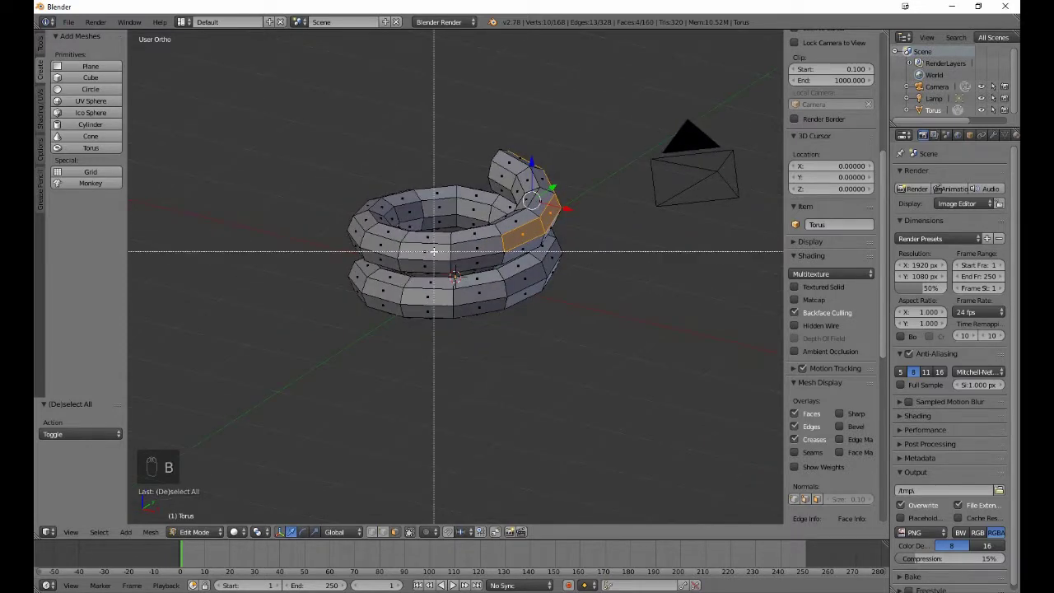
pyautogui.moveTo(461, 257); pyautogui.dragTo(395, 255)
pyautogui.press('b')
pyautogui.moveTo(395, 256); pyautogui.dragTo(496, 321, button='middle')
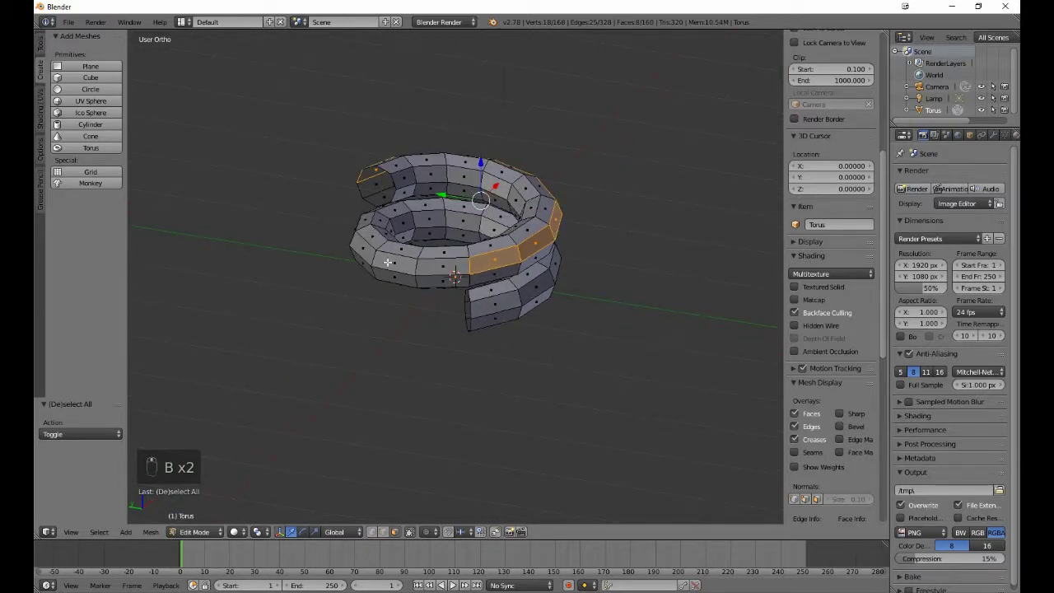
pyautogui.press('b')
pyautogui.moveTo(389, 262); pyautogui.dragTo(461, 273)
# Extend the outer row selection by four more faces, onto the stretch directly beneath the coil's top end.
pyautogui.moveTo(336, 320); pyautogui.dragTo(424, 324, button='middle')
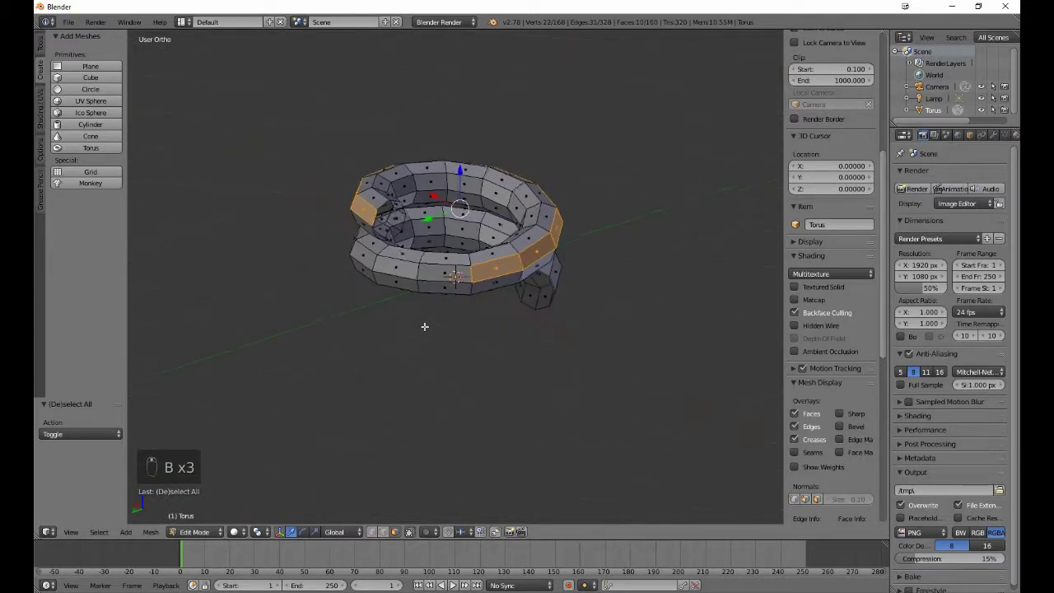
pyautogui.press('b')
pyautogui.moveTo(405, 265); pyautogui.dragTo(420, 276)
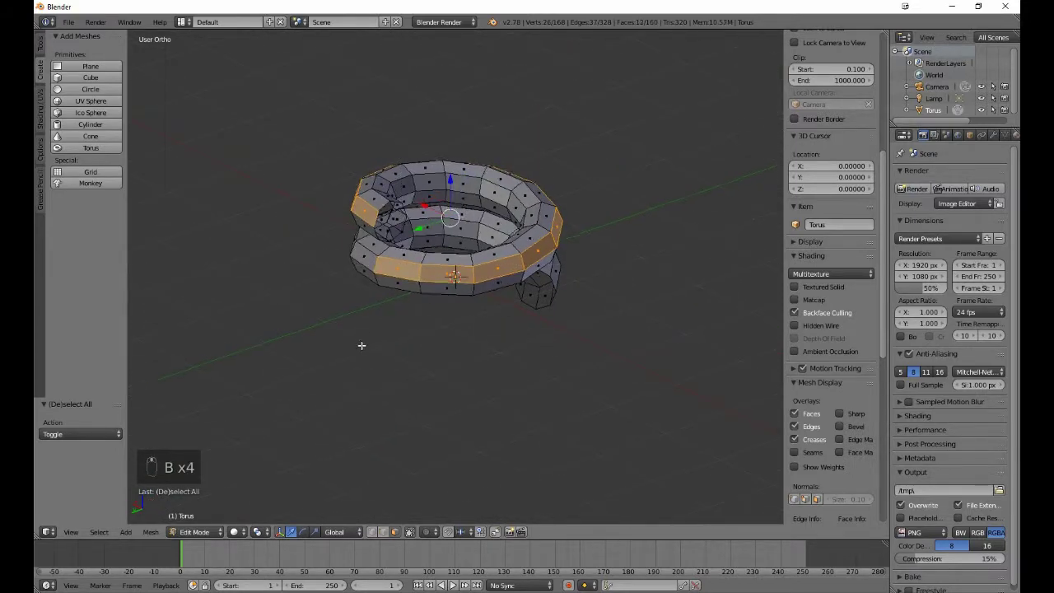
pyautogui.moveTo(360, 346); pyautogui.dragTo(459, 332, button='middle')
pyautogui.press('b')
pyautogui.moveTo(387, 265); pyautogui.dragTo(447, 282)
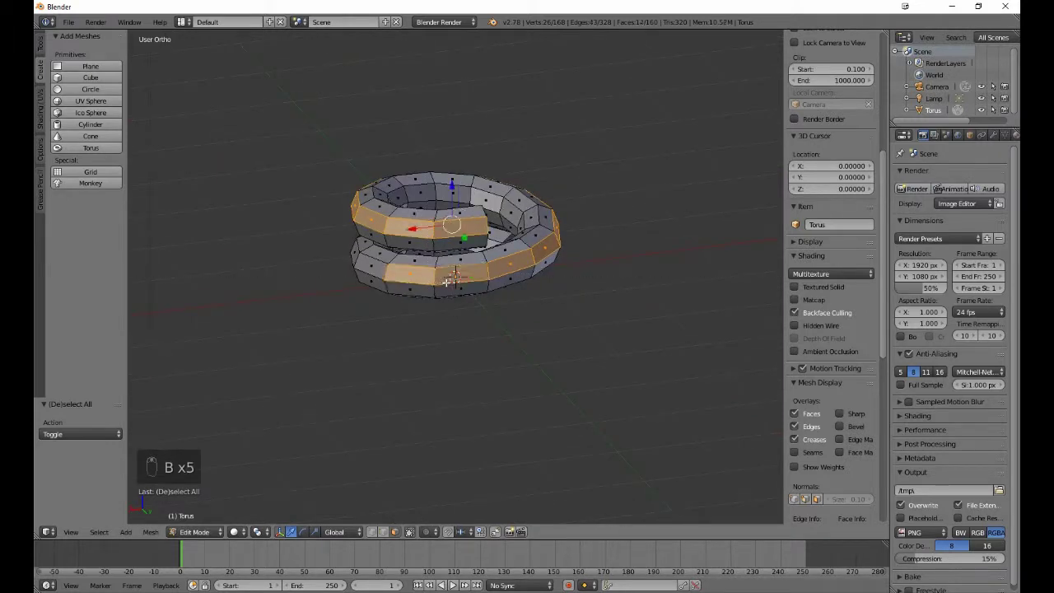
# Add the remaining six faces of the outer row around the lower turn, ending at the coil's bottom end.
pyautogui.moveTo(375, 324); pyautogui.dragTo(457, 332, button='middle')
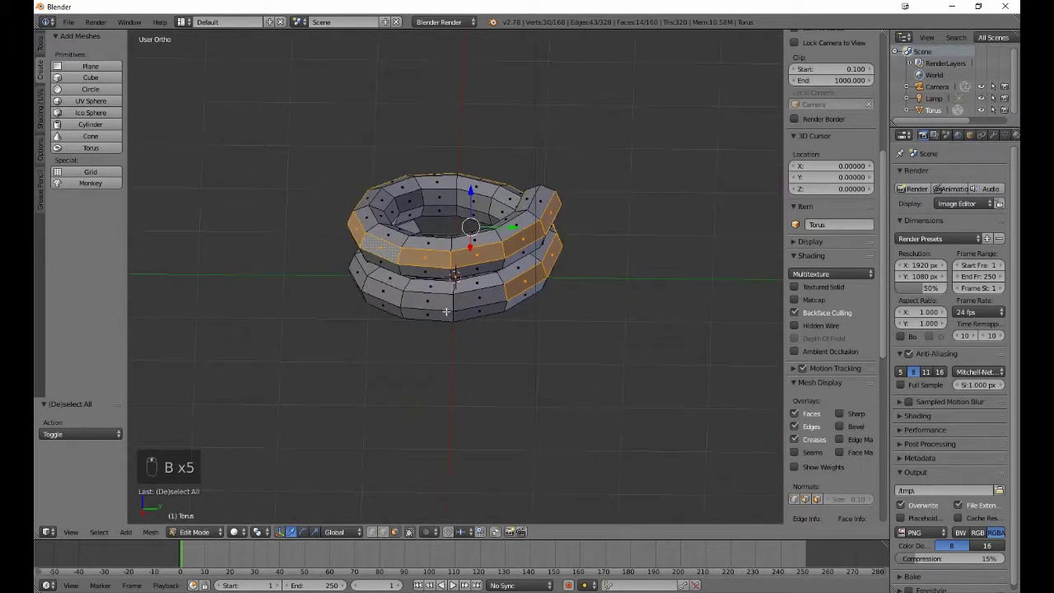
pyautogui.press('b')
pyautogui.moveTo(442, 301); pyautogui.dragTo(453, 303)
pyautogui.press('b')
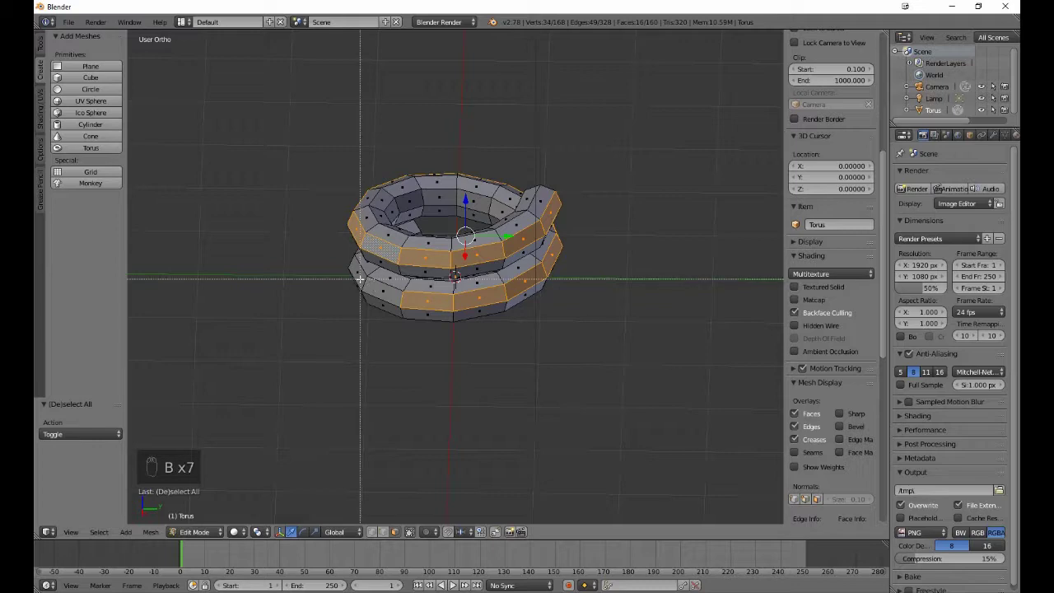
pyautogui.moveTo(362, 280); pyautogui.dragTo(368, 321)
pyautogui.moveTo(367, 321); pyautogui.dragTo(474, 317, button='middle')
pyautogui.press('b')
pyautogui.moveTo(407, 298); pyautogui.dragTo(436, 311)
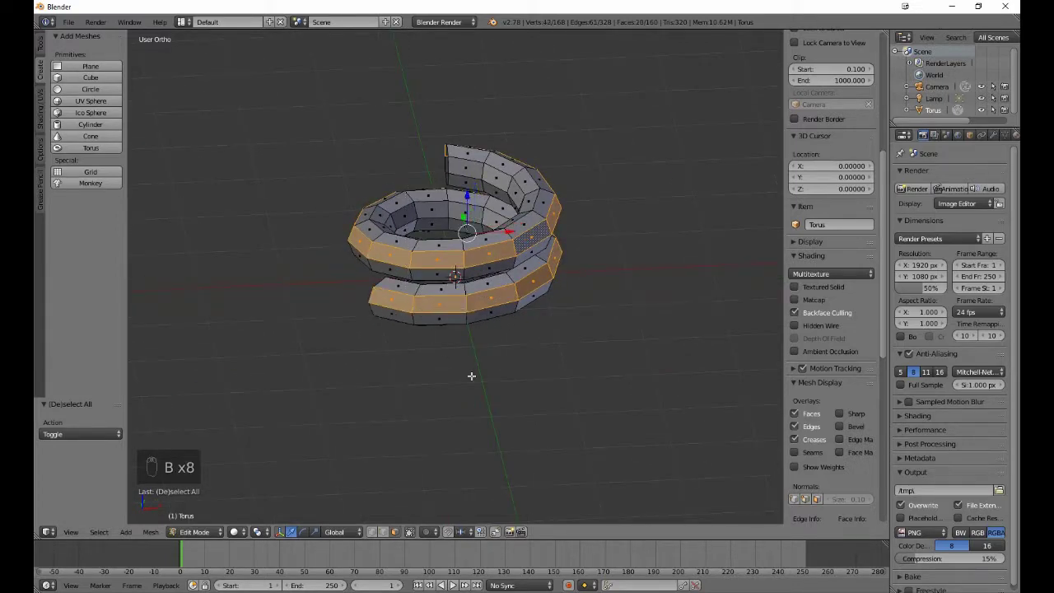
# Extrude the selected outer face strip, scale it uniformly by a factor of about 1.177, and clear the selection.
pyautogui.moveTo(470, 374); pyautogui.dragTo(433, 414, button='middle')
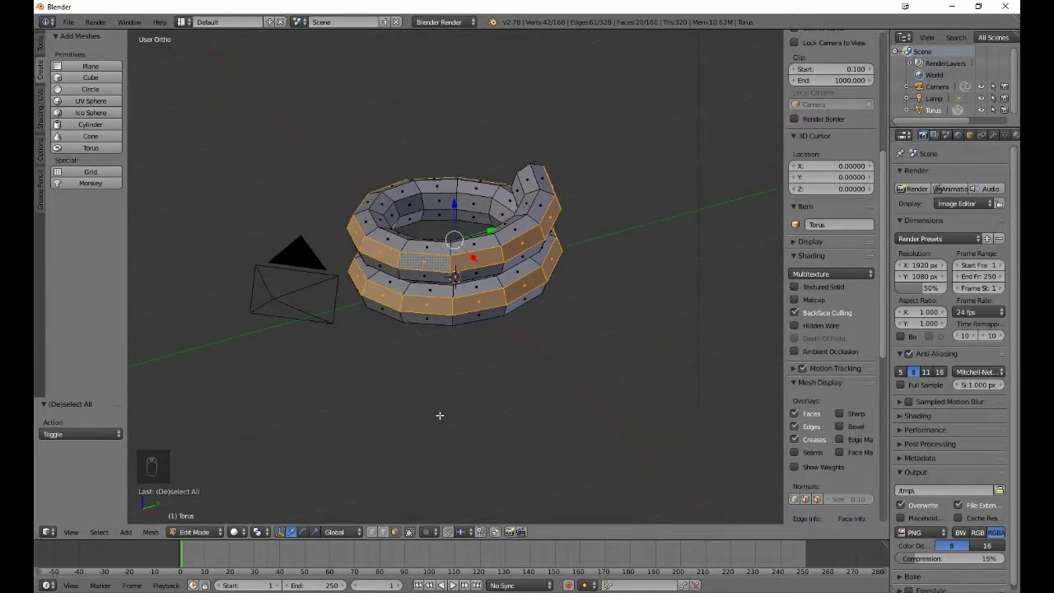
pyautogui.press('e')
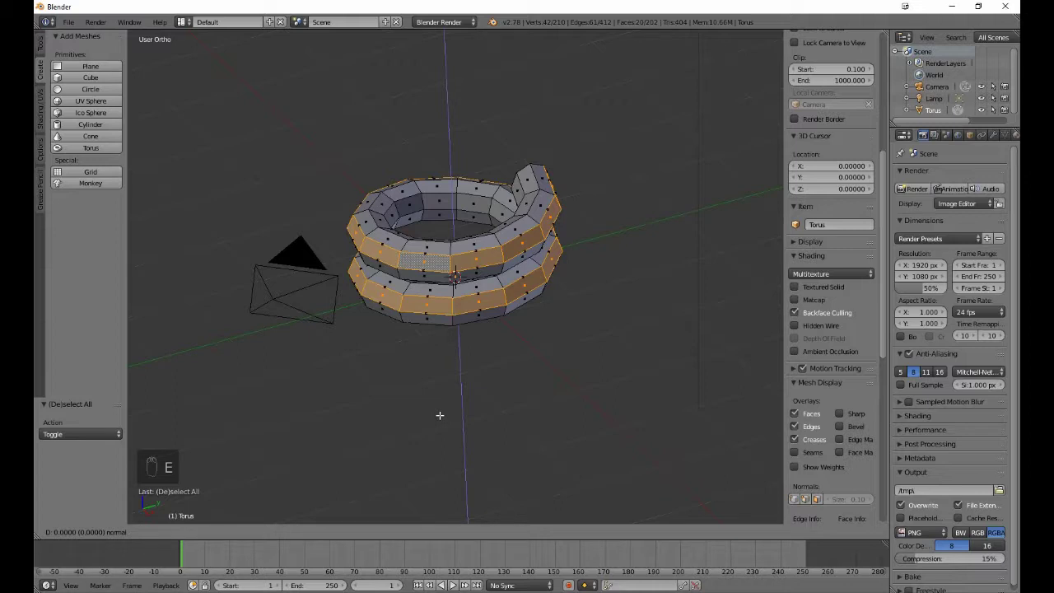
pyautogui.press('s')
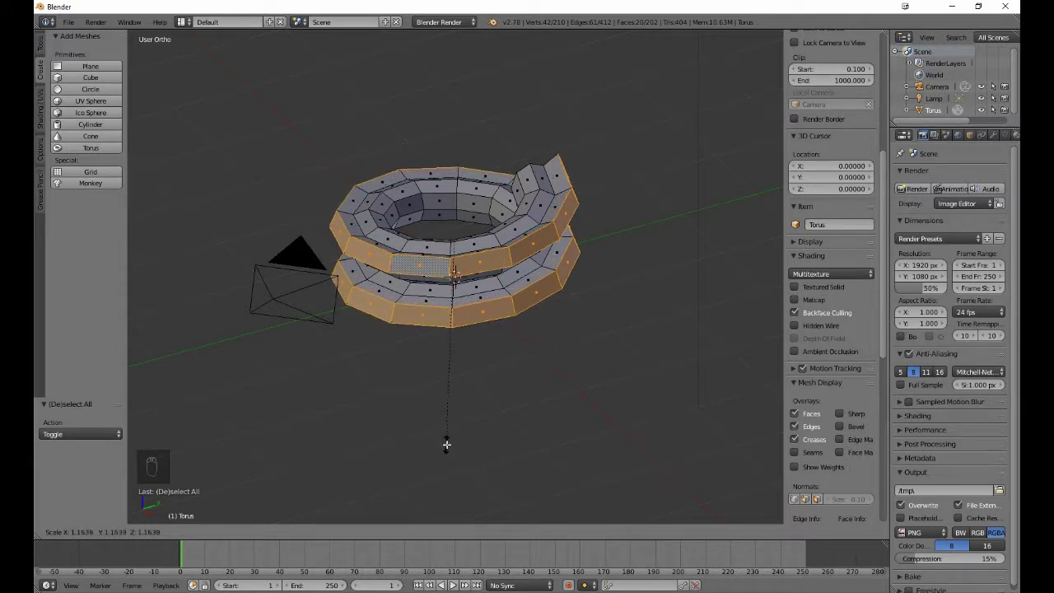
pyautogui.click(448, 447)
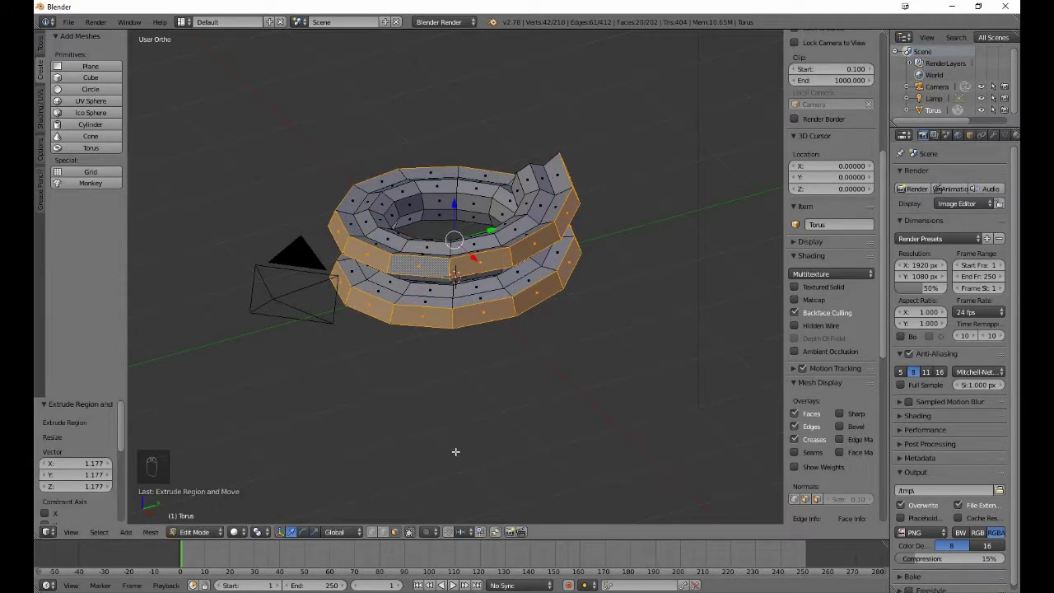
pyautogui.moveTo(454, 449); pyautogui.dragTo(278, 444, button='middle')
pyautogui.press('a')
# Switch to vertex selection and fill a face between the four uppermost vertices of the open tube profile at the coil's top end.
pyautogui.scroll(3, 311, 439)
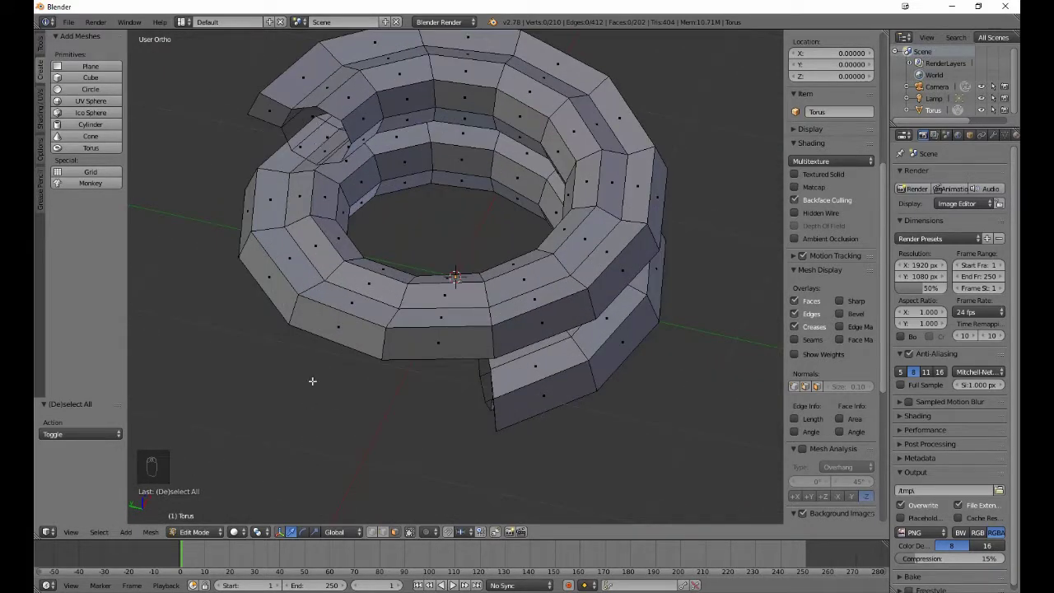
pyautogui.click(374, 533)
pyautogui.press('b')
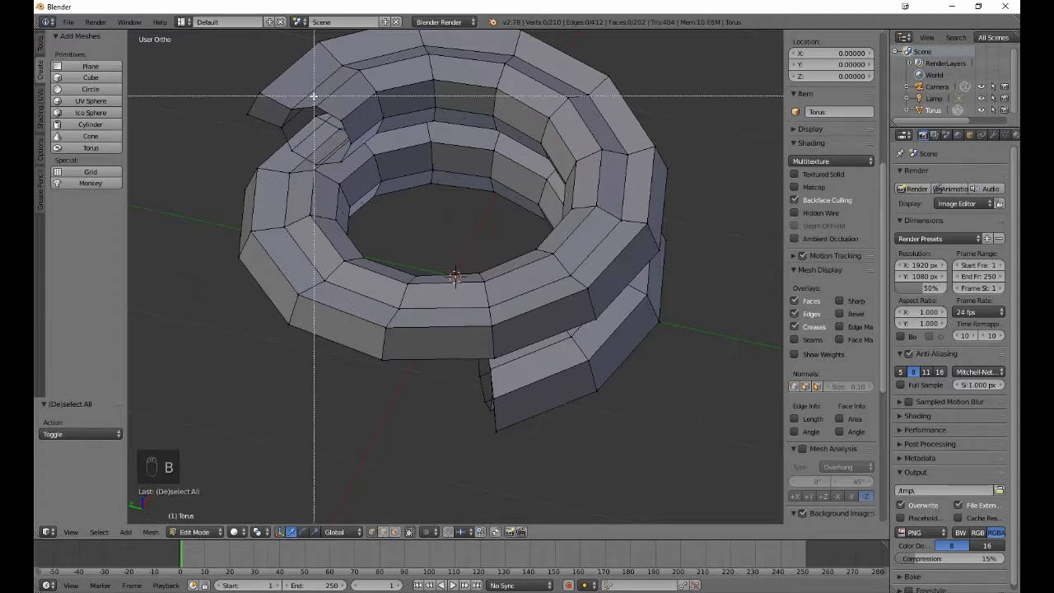
pyautogui.moveTo(307, 94); pyautogui.dragTo(358, 148)
pyautogui.press('b')
pyautogui.press('b')
pyautogui.press('b')
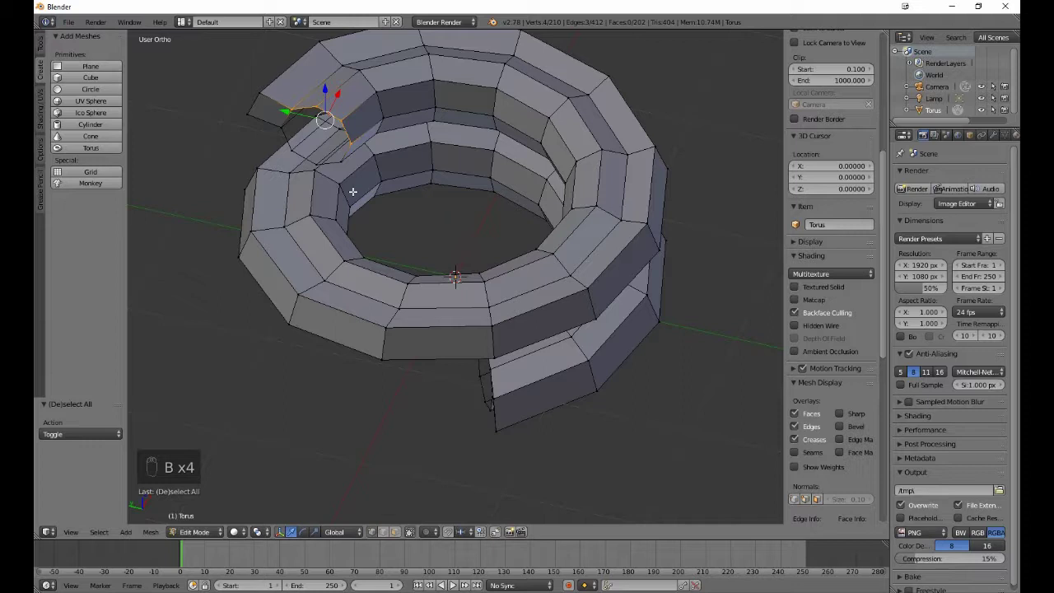
pyautogui.press('f')
# Fill the middle of the top end's opening with a face between the first cap face's lower edge and the next two vertices down.
pyautogui.press('b')
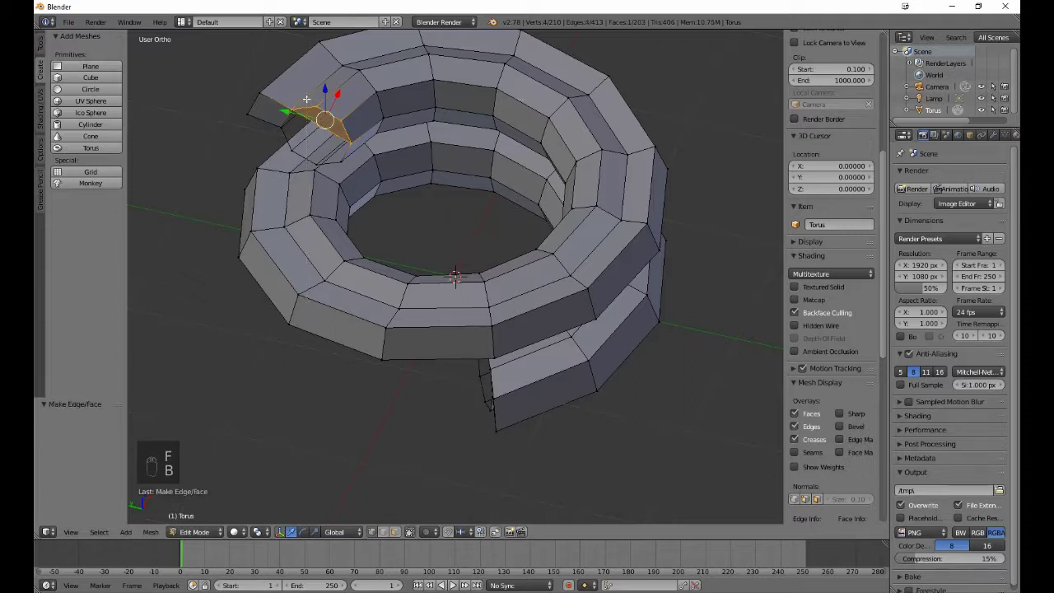
pyautogui.moveTo(306, 100); pyautogui.dragTo(346, 127, button='middle')
pyautogui.press('b')
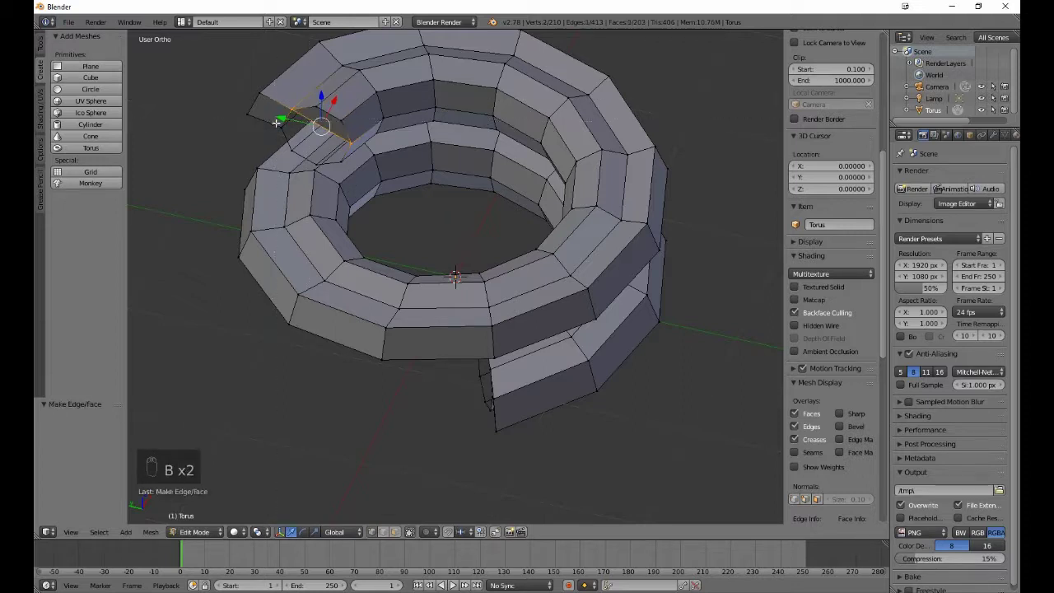
pyautogui.moveTo(270, 118); pyautogui.dragTo(293, 136)
pyautogui.press('b')
pyautogui.moveTo(349, 167); pyautogui.dragTo(350, 167)
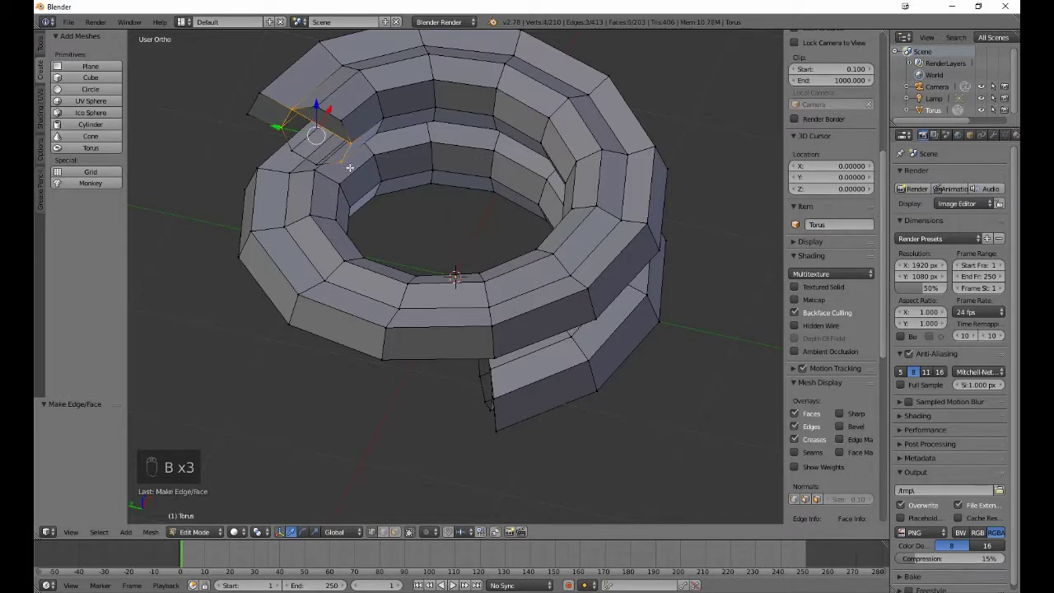
pyautogui.press('f')
# Close the remaining lower part of the top end's opening with a face between its four lowest vertices, and clear the selection.
pyautogui.press('b')
pyautogui.moveTo(287, 102); pyautogui.dragTo(356, 151)
pyautogui.moveTo(356, 151); pyautogui.dragTo(356, 152, button='middle')
pyautogui.press('b')
pyautogui.moveTo(284, 149); pyautogui.dragTo(323, 169)
pyautogui.press('f')
pyautogui.press('a')
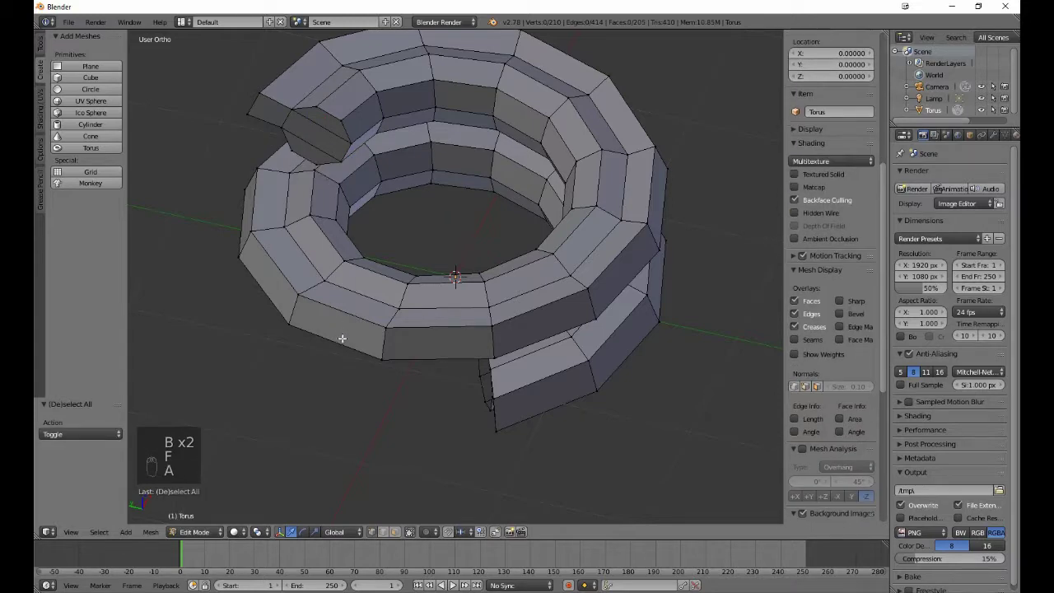
# Fill a face between the four uppermost vertices of the open tube profile at the coil's bottom end.
pyautogui.moveTo(342, 338); pyautogui.dragTo(528, 277, button='middle')
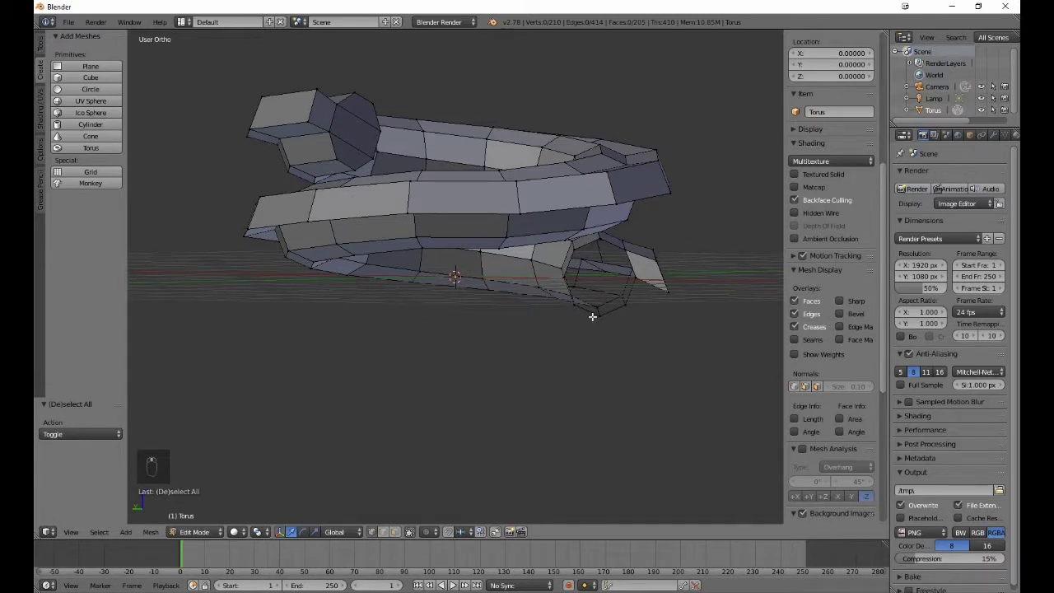
pyautogui.moveTo(590, 312); pyautogui.dragTo(588, 307, button='middle')
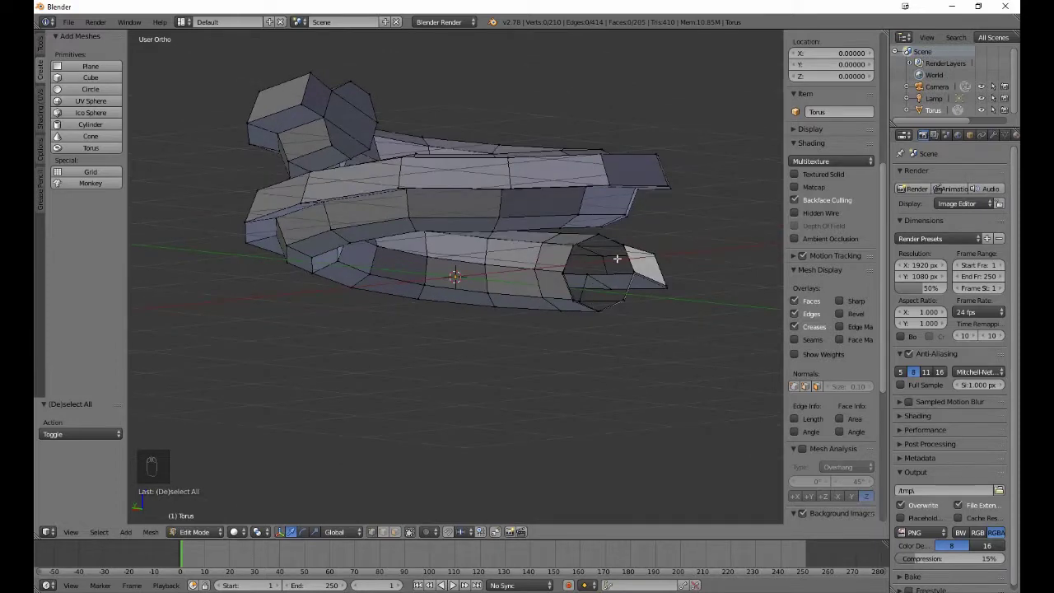
pyautogui.moveTo(618, 254); pyautogui.dragTo(602, 287, button='middle')
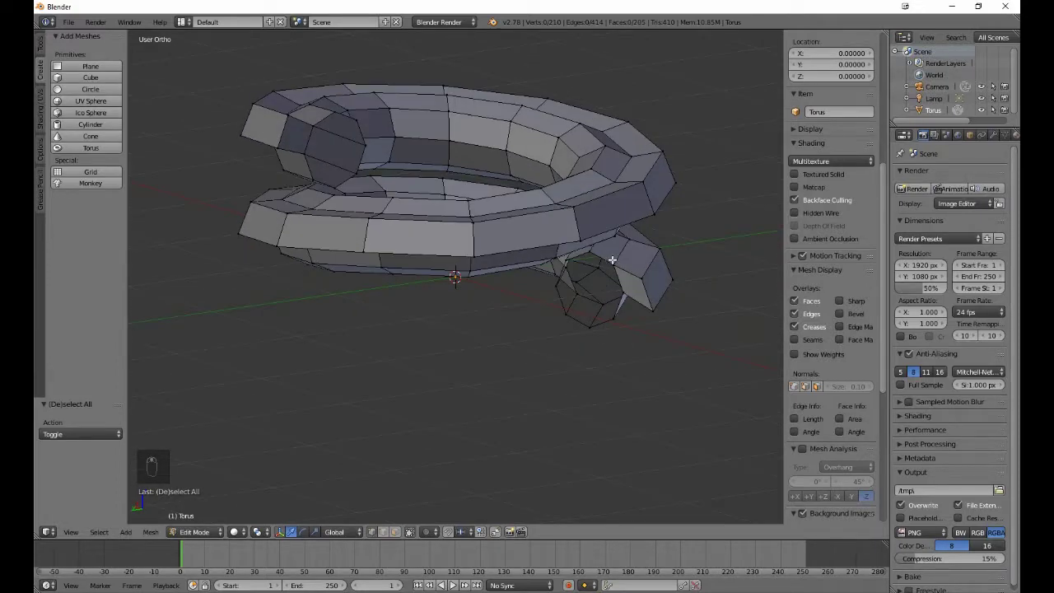
pyautogui.press('b')
pyautogui.moveTo(611, 260); pyautogui.dragTo(625, 298)
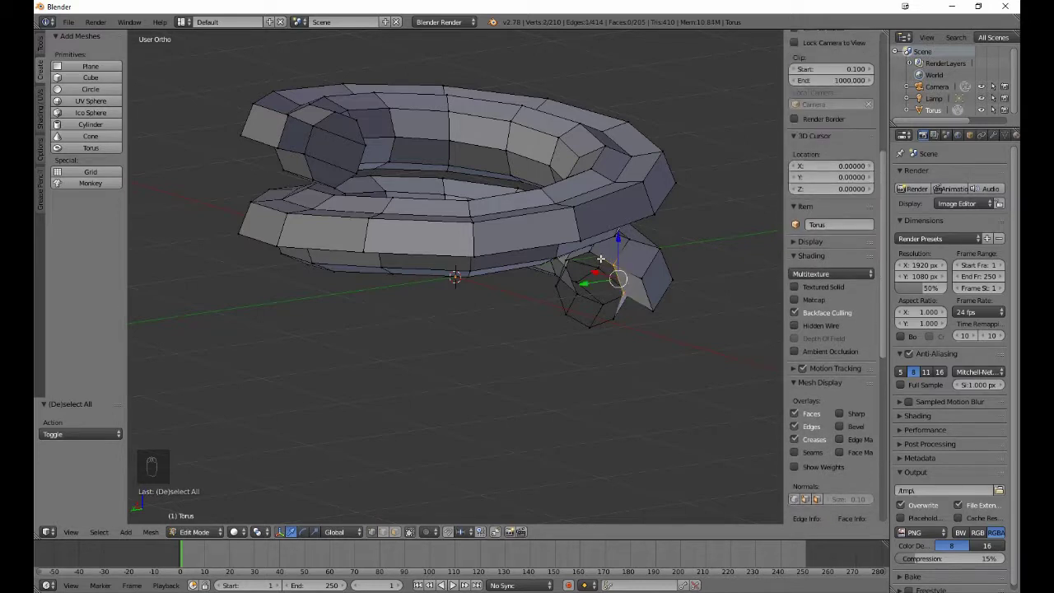
pyautogui.press('b')
pyautogui.moveTo(589, 246); pyautogui.dragTo(577, 265)
pyautogui.press('b')
pyautogui.press('f')
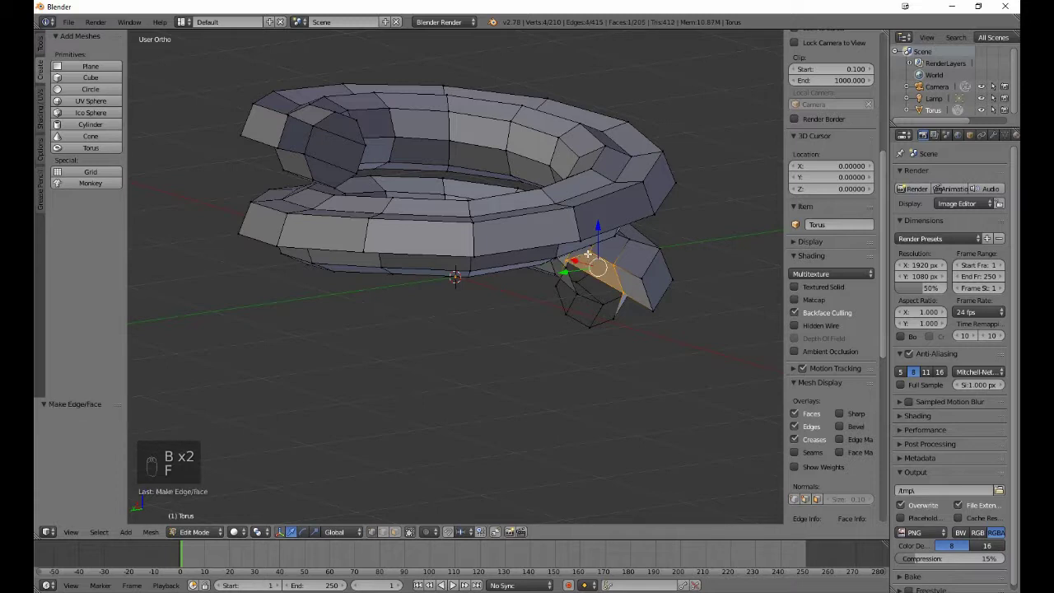
# Fill the middle of the bottom end's opening with a face joining the upper cap face's lower edge to the next two vertices.
pyautogui.press('b')
pyautogui.moveTo(606, 247); pyautogui.dragTo(639, 278, button='middle')
pyautogui.press('b')
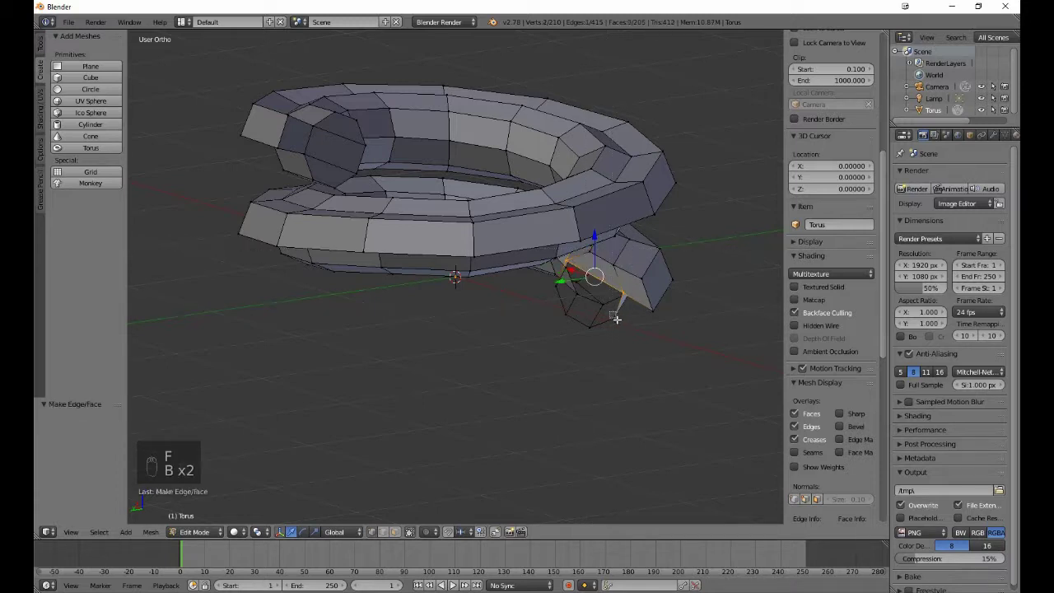
pyautogui.moveTo(616, 318); pyautogui.dragTo(608, 328)
pyautogui.press('b')
pyautogui.moveTo(550, 288); pyautogui.dragTo(567, 283)
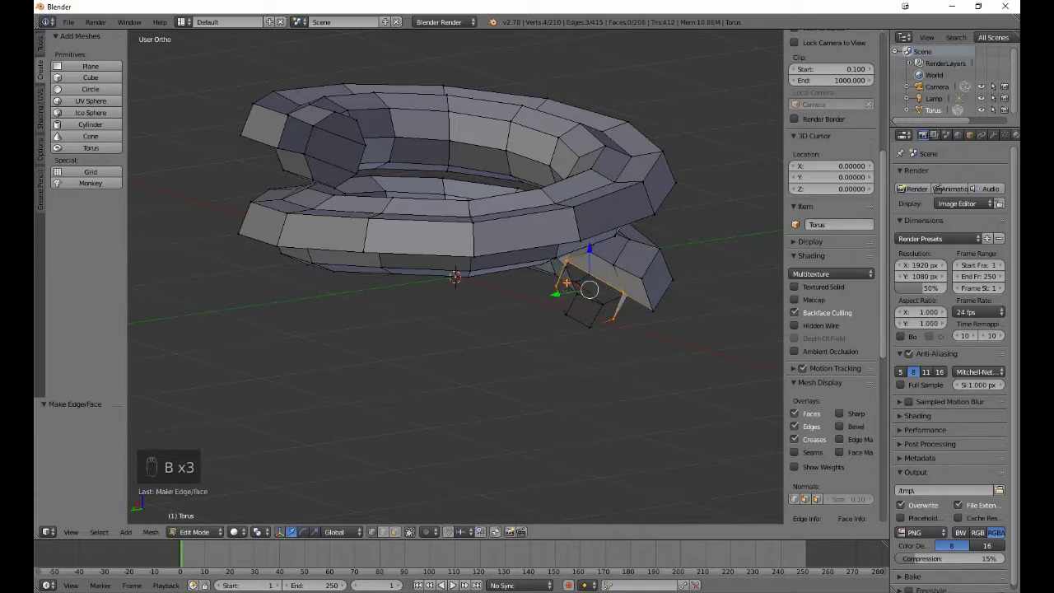
pyautogui.press('f')
# Close the lowest part of the bottom end's opening with a face between its last four vertices, and clear the selection.
pyautogui.press('b')
pyautogui.moveTo(559, 252); pyautogui.dragTo(572, 306, button='middle')
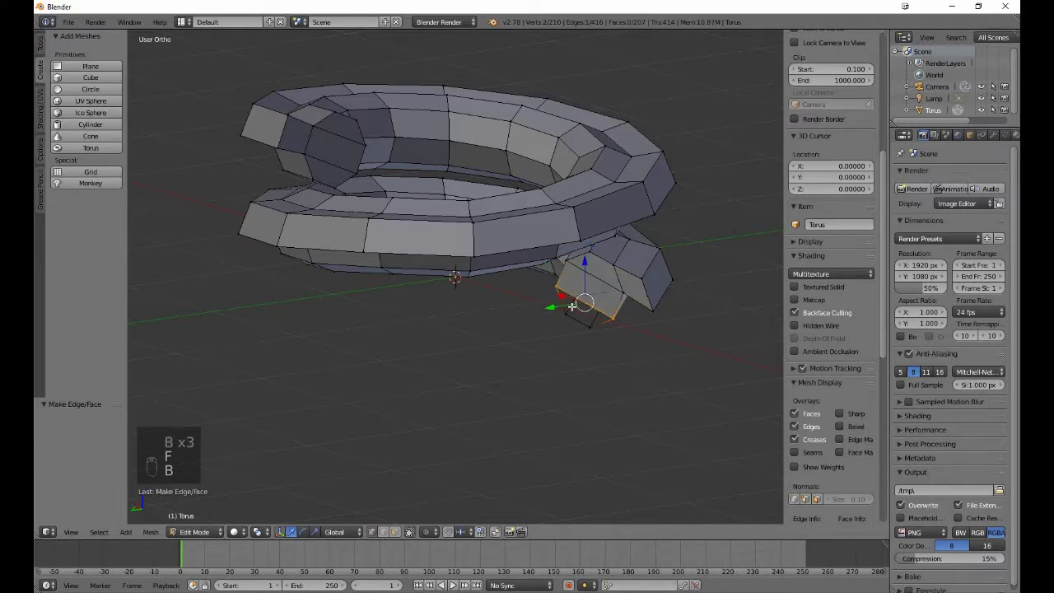
pyautogui.press('b')
pyautogui.moveTo(557, 307); pyautogui.dragTo(593, 334)
pyautogui.press('f')
pyautogui.press('a')
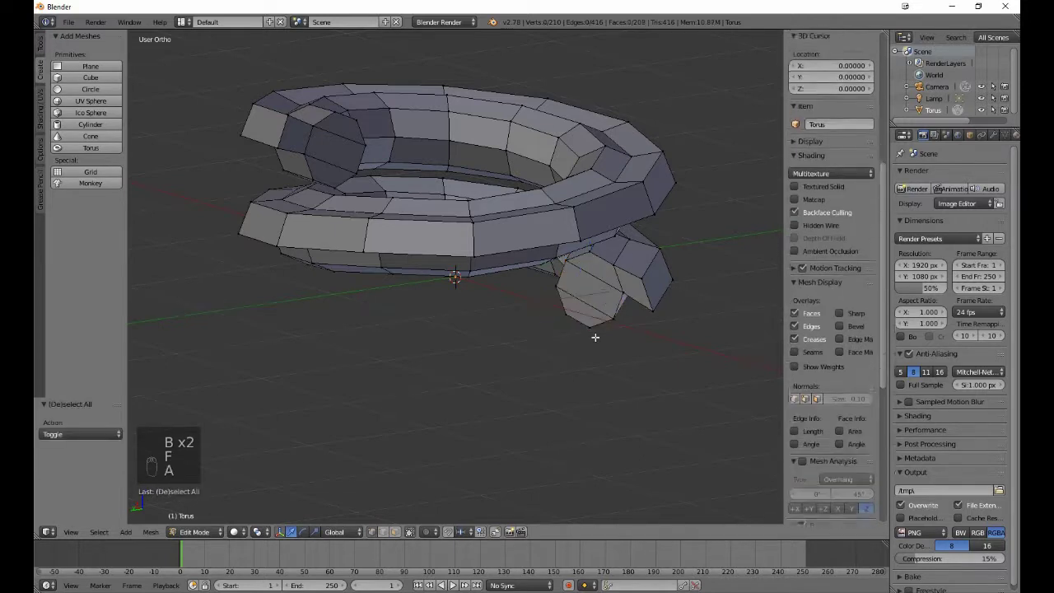
# Return to object mode and inspect the capped coil ring from several sides.
pyautogui.scroll(-4, 596, 337)
pyautogui.moveTo(596, 338); pyautogui.dragTo(400, 369, button='middle')
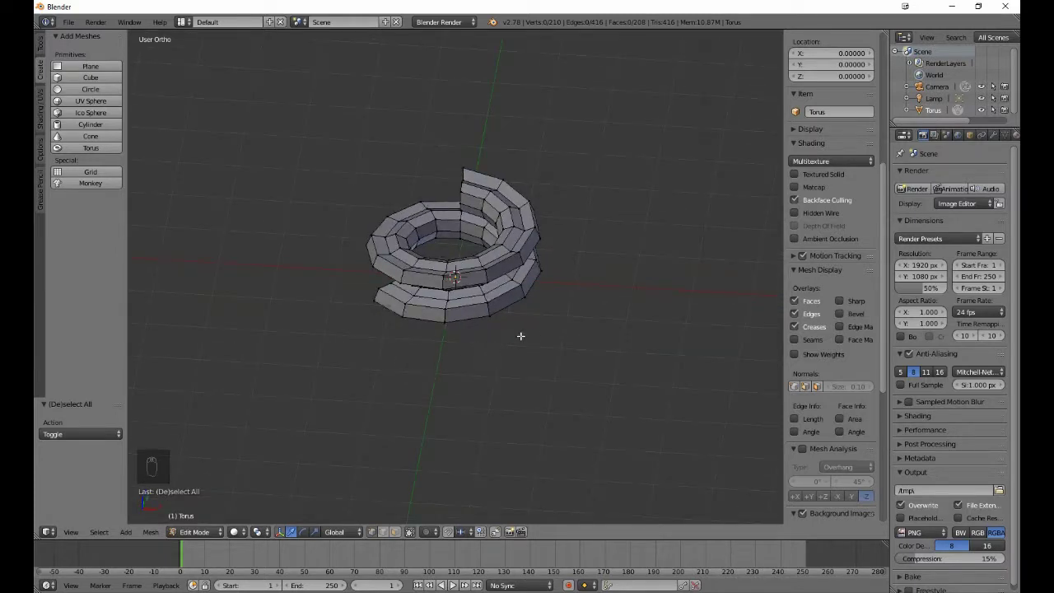
pyautogui.press('Tab')
pyautogui.moveTo(568, 352); pyautogui.dragTo(262, 382, button='middle')
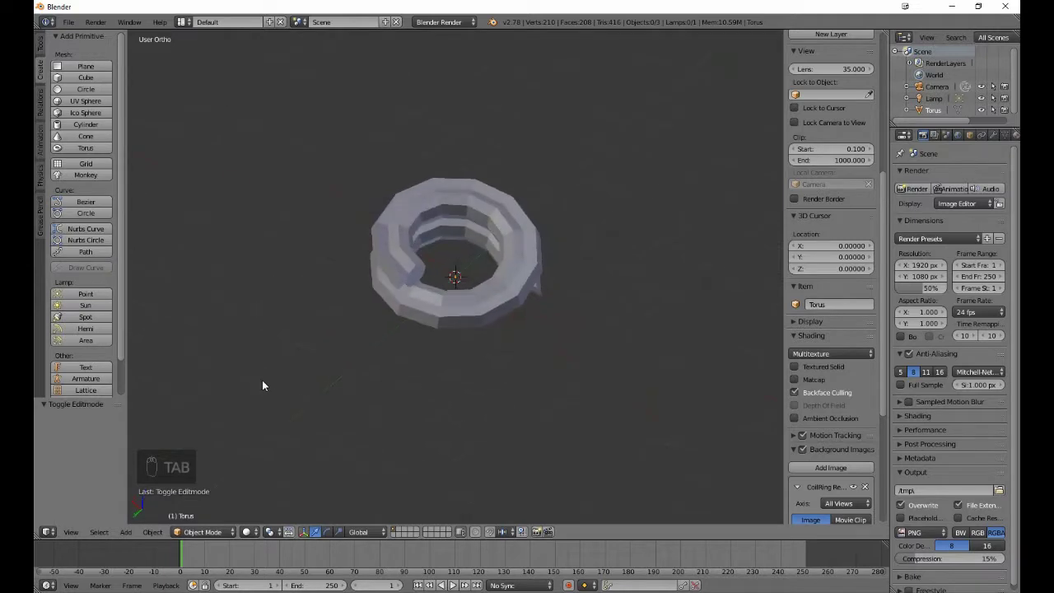
pyautogui.moveTo(675, 332); pyautogui.dragTo(324, 294, button='middle')
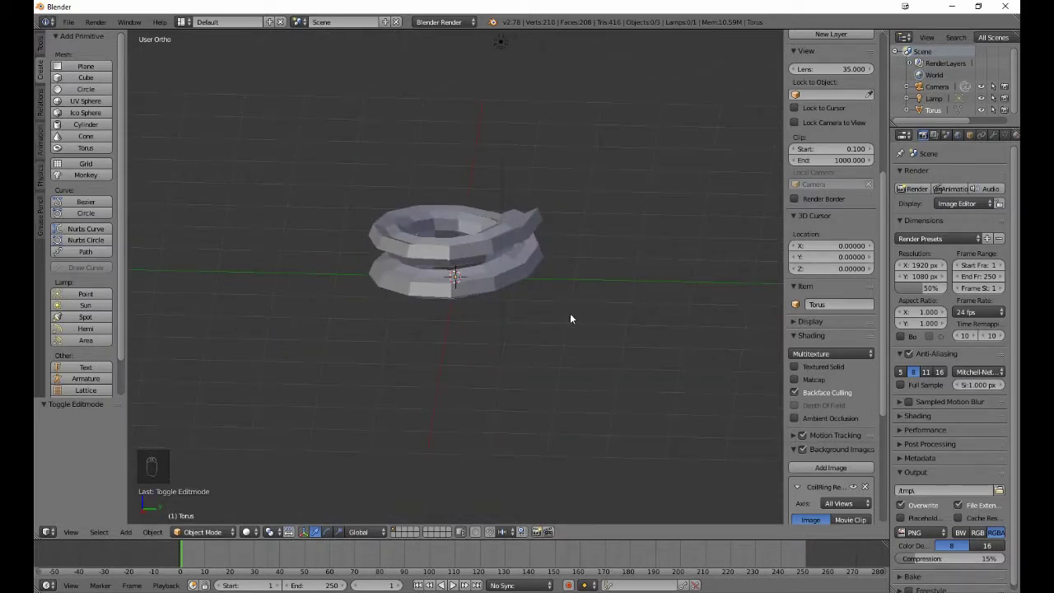
pyautogui.moveTo(543, 362); pyautogui.dragTo(718, 359, button='middle')
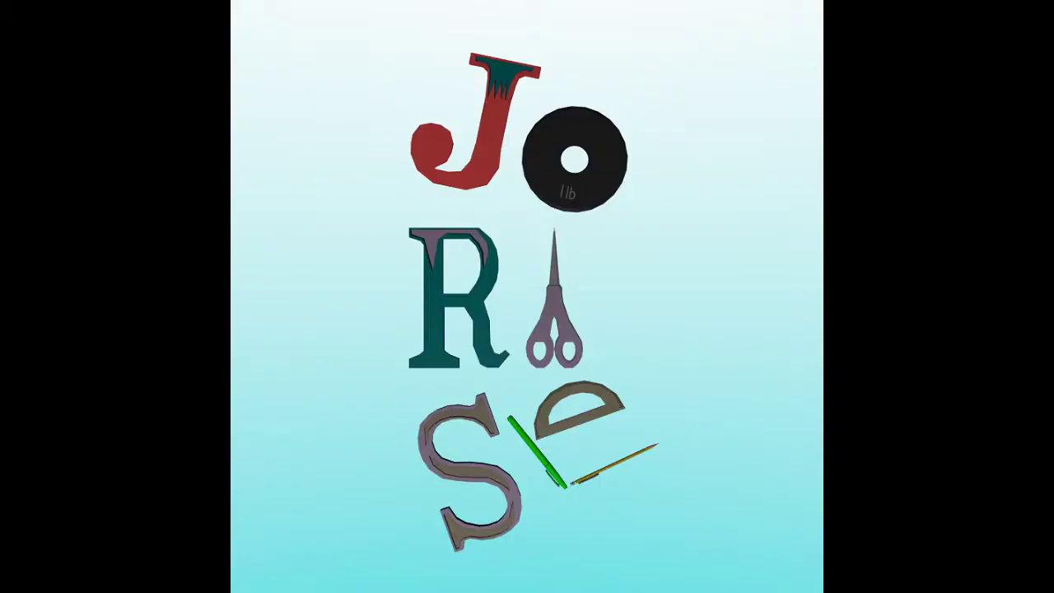